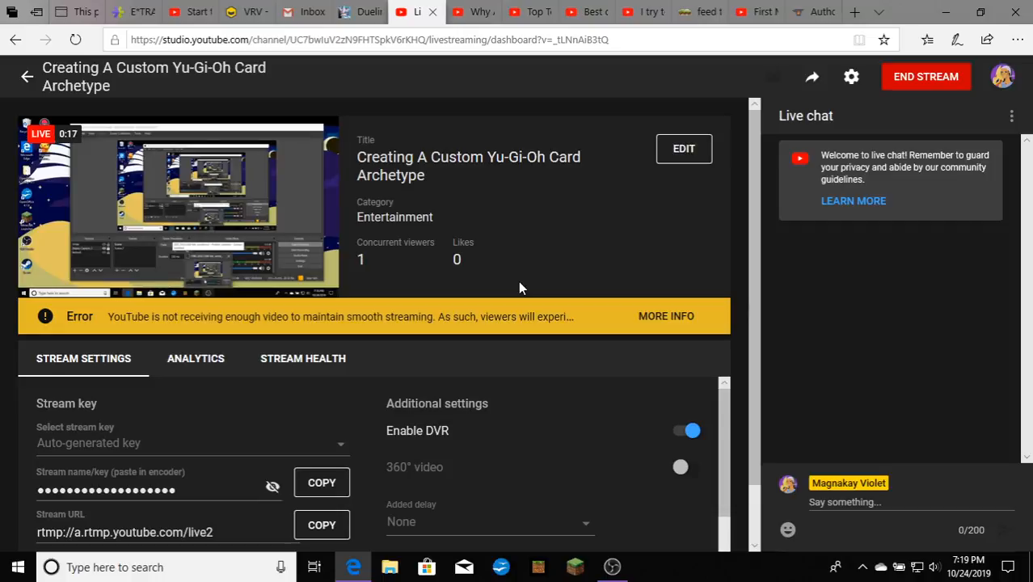
pyautogui.rightClick(518, 281)
pyautogui.press('Escape')
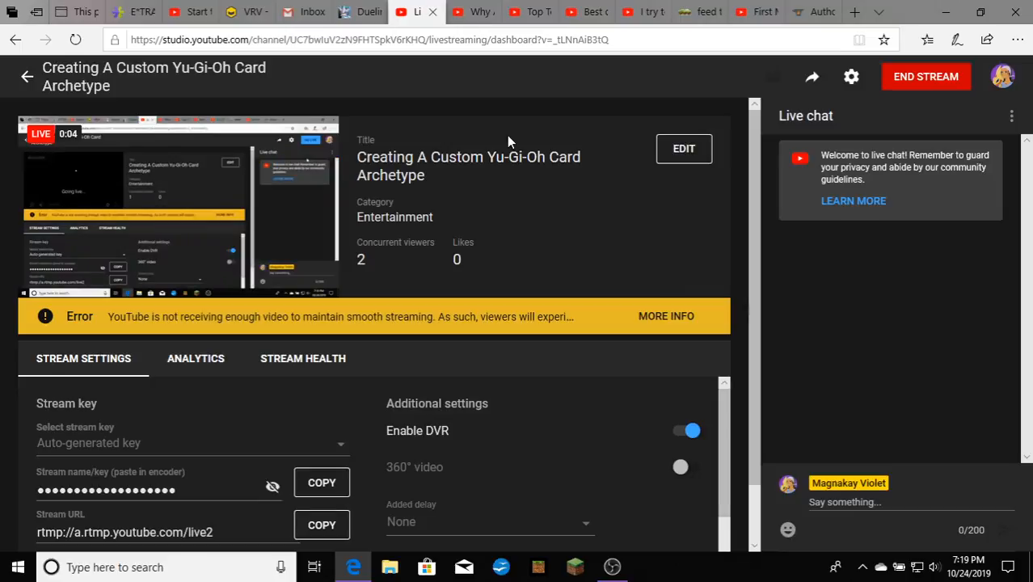
# - Switch to the Duelingbook site and allow Adobe Flash to run on it once
pyautogui.click(360, 14)
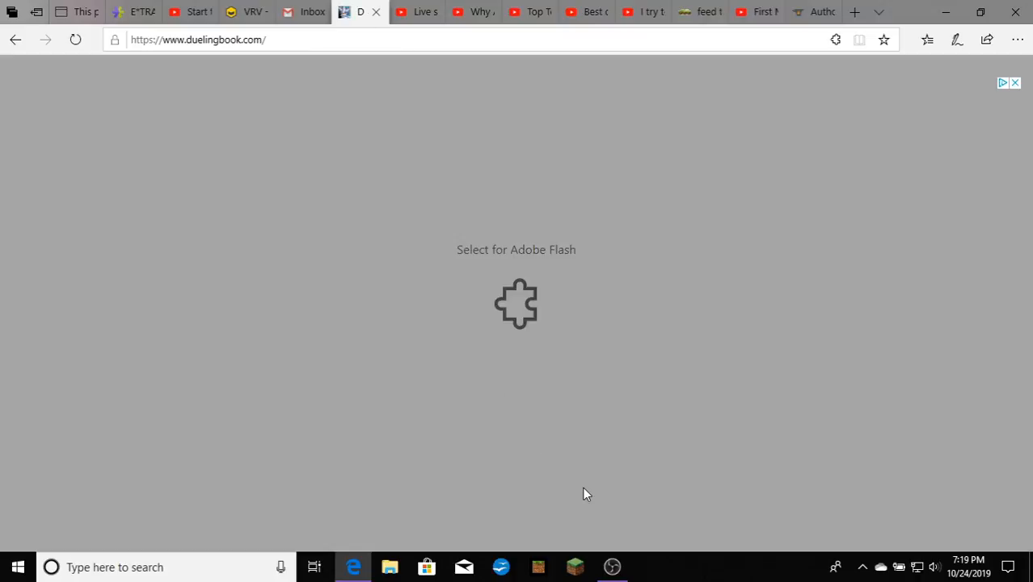
pyautogui.moveTo(624, 571)
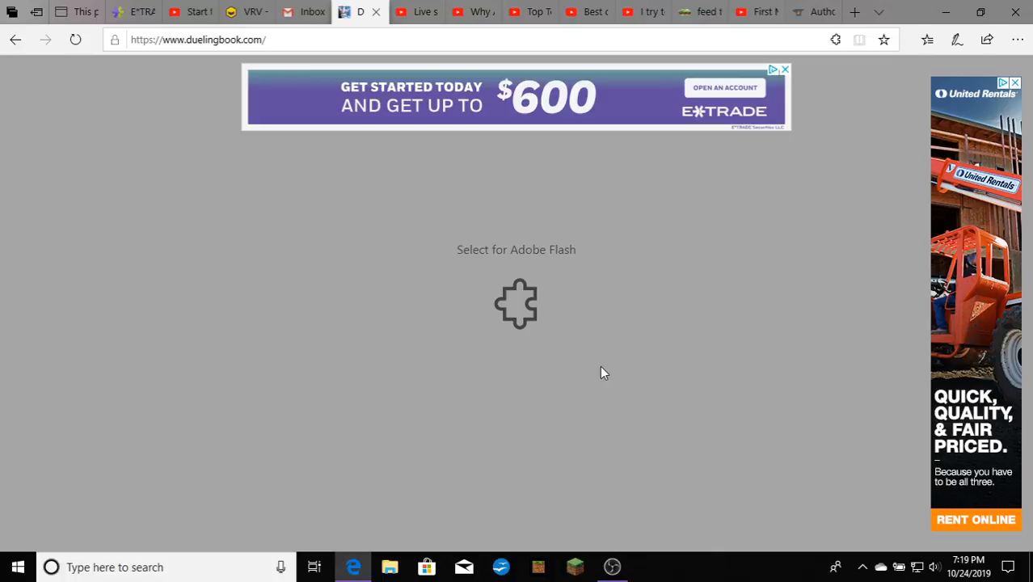
pyautogui.click(517, 311)
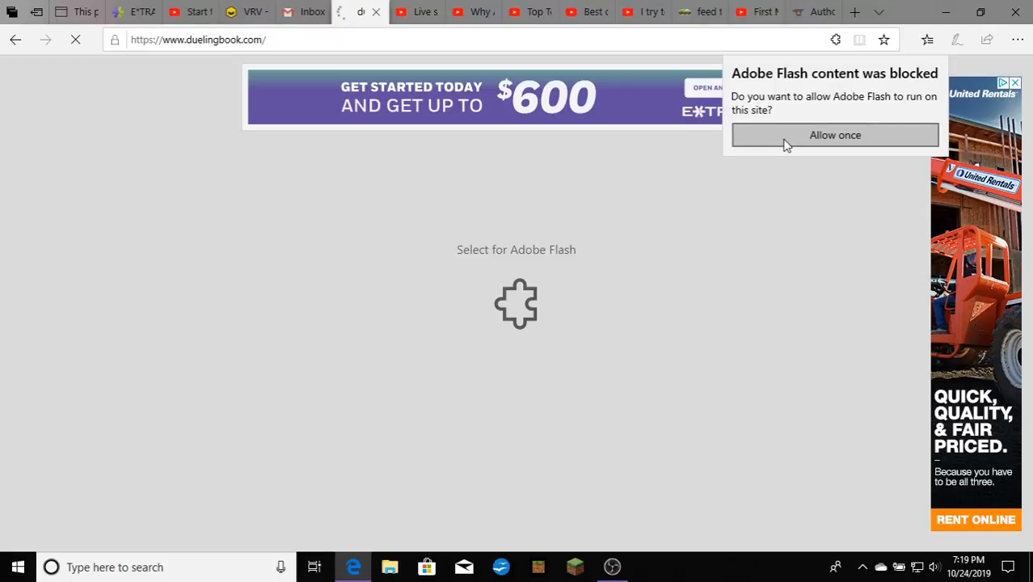
pyautogui.click(785, 139)
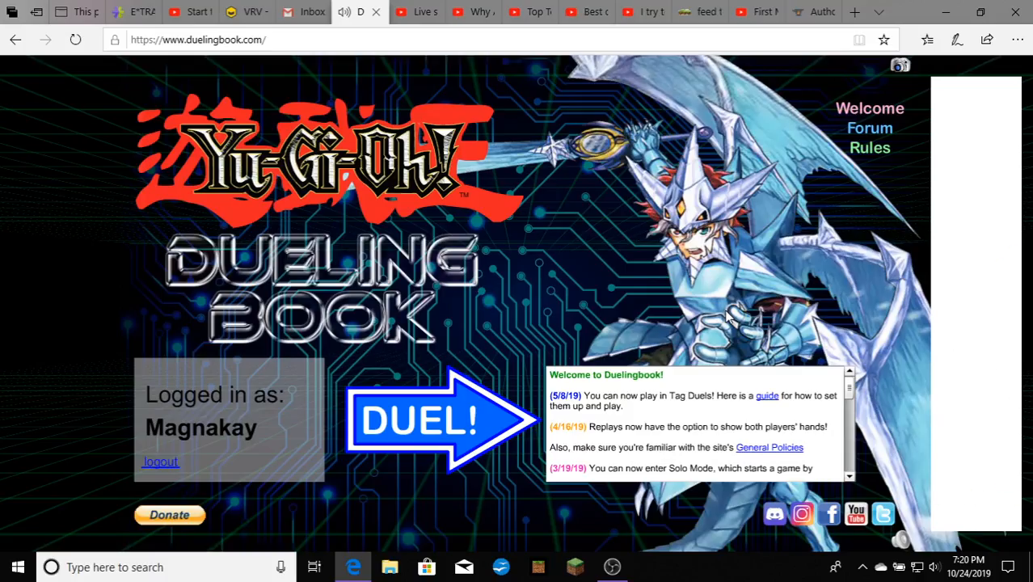
# - Enter Duelingbook's main menu and open the Custom Cards section
pyautogui.click(451, 455)
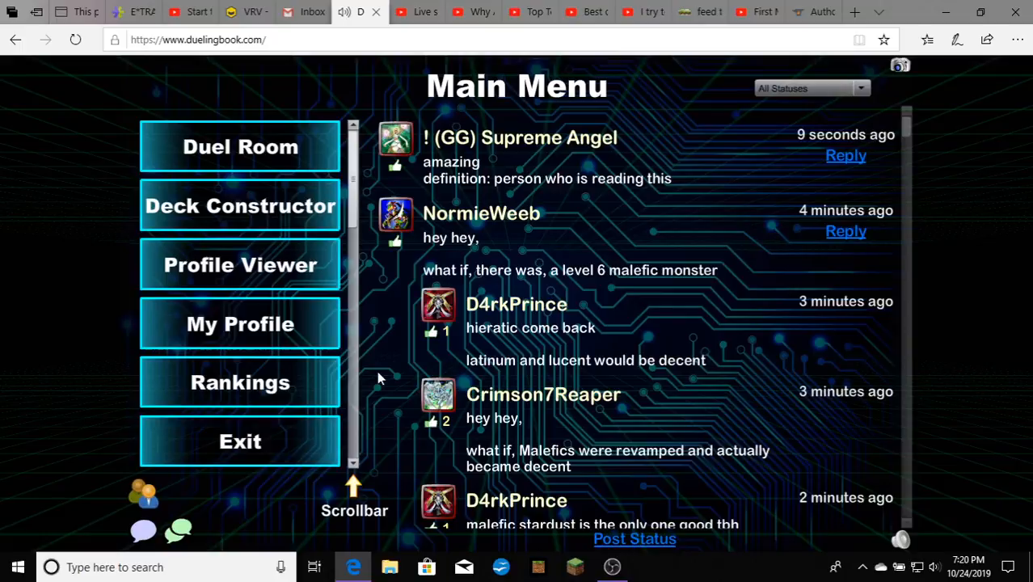
pyautogui.scroll(-1, 288, 376)
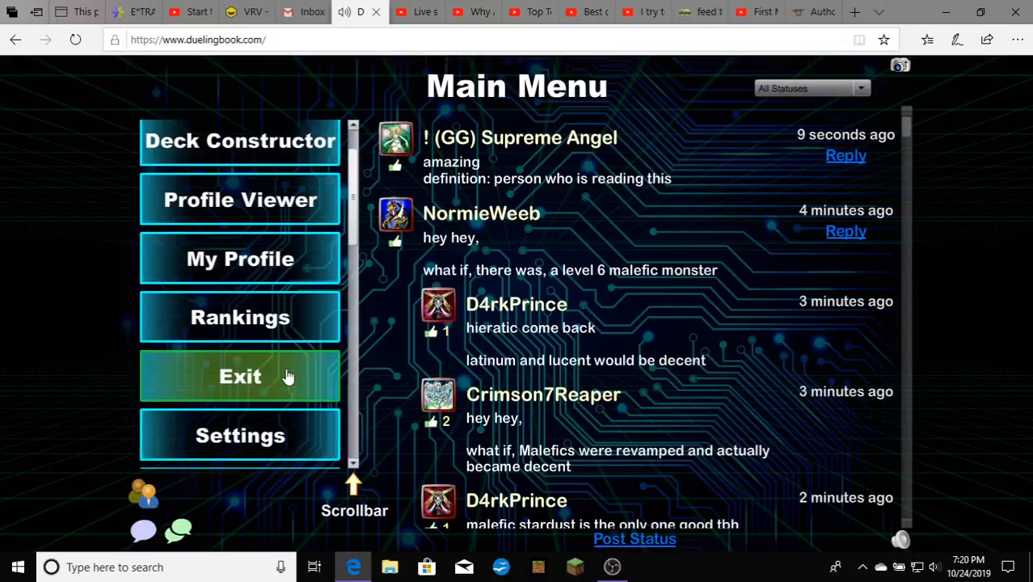
pyautogui.scroll(-3, 282, 384)
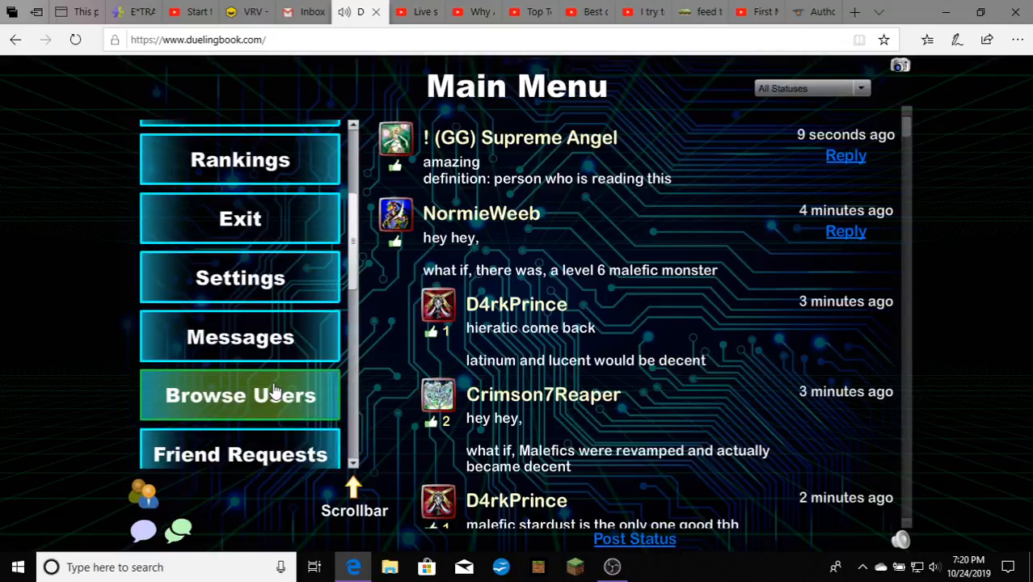
pyautogui.scroll(-3, 272, 386)
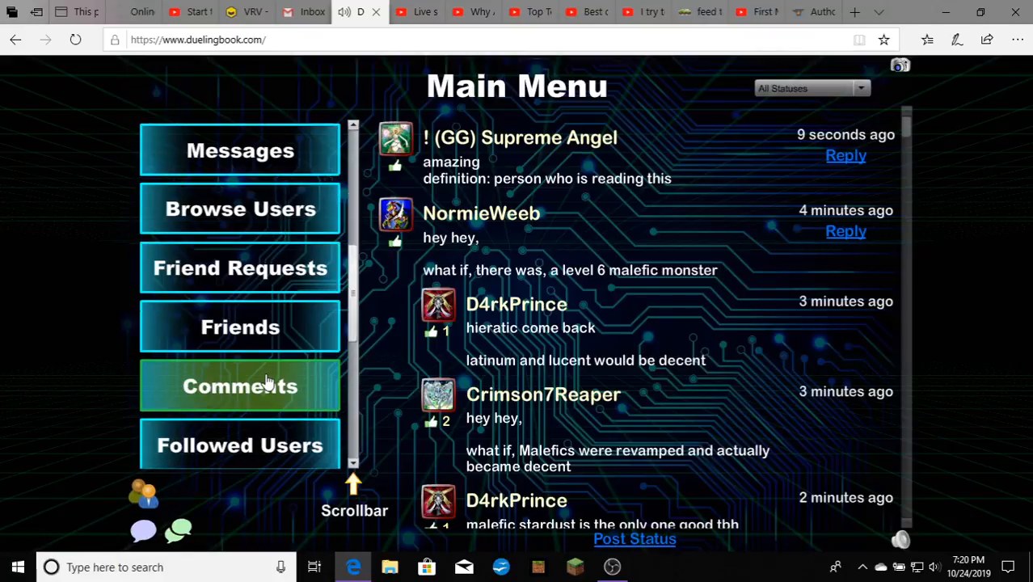
pyautogui.scroll(-5, 269, 384)
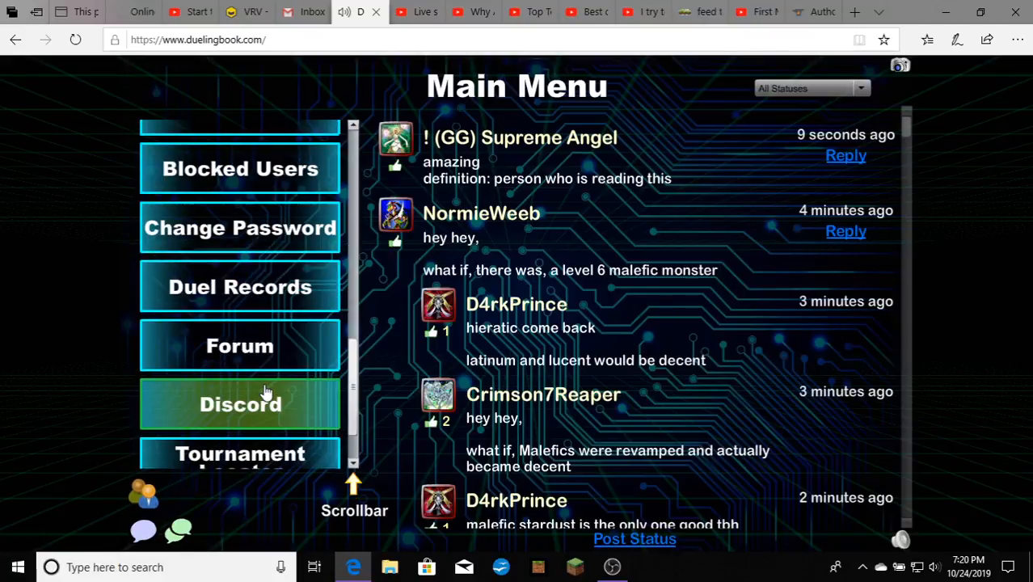
pyautogui.scroll(-2, 267, 404)
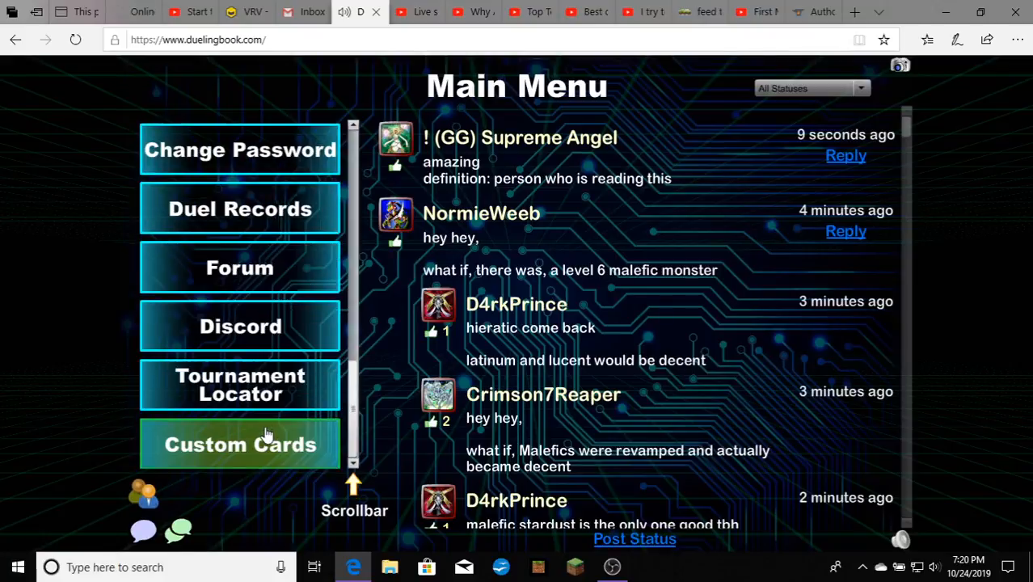
pyautogui.click(267, 435)
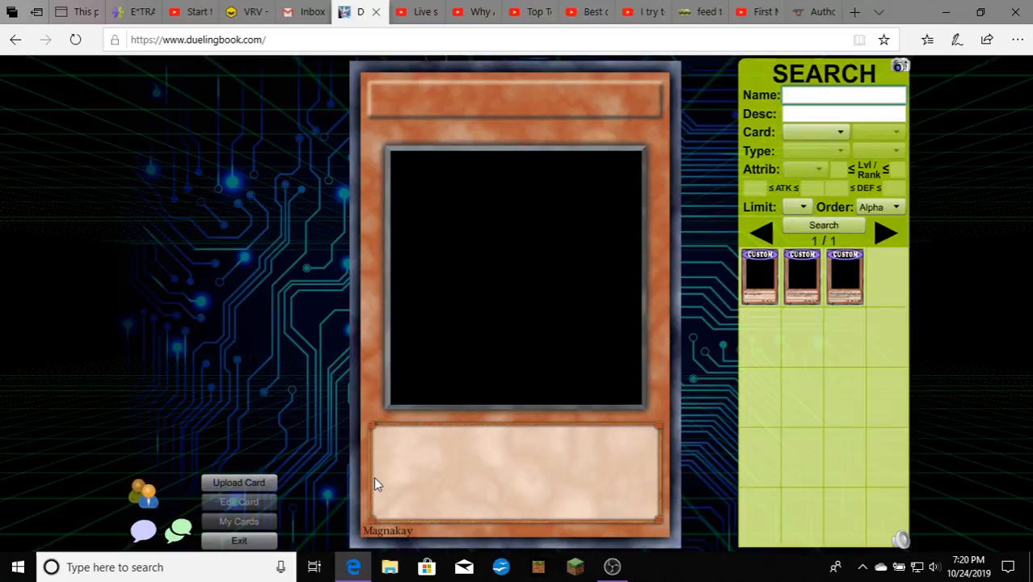
# - View the Disciple of the Floral Monastery card's details and return to the list of custom cards
pyautogui.moveTo(769, 303)
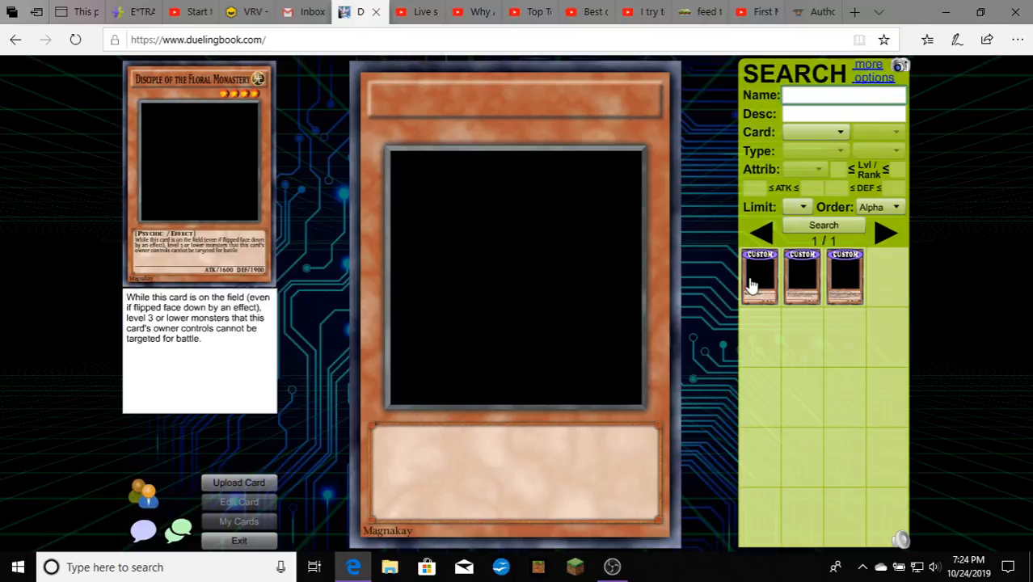
pyautogui.click(796, 280)
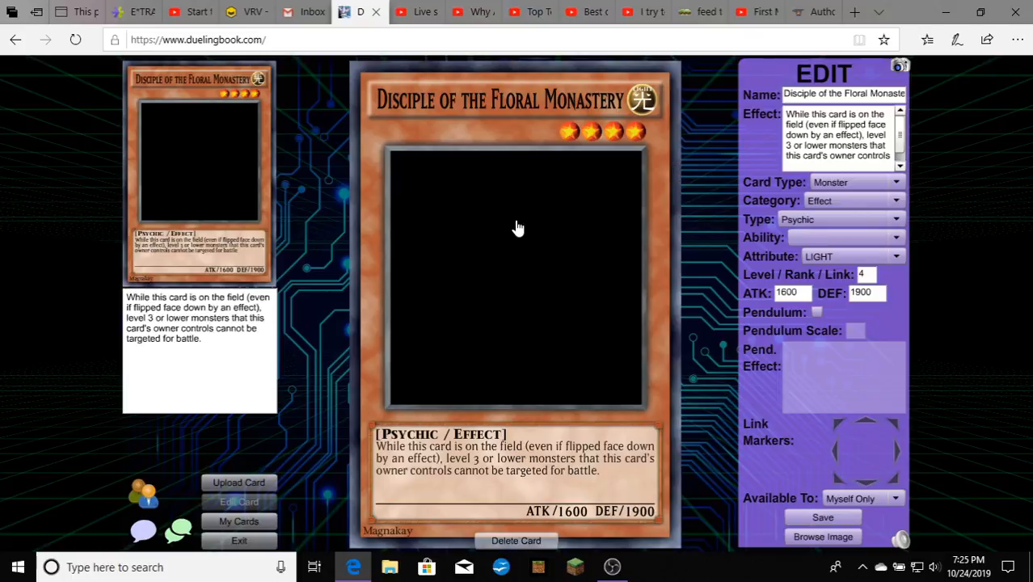
pyautogui.click(271, 520)
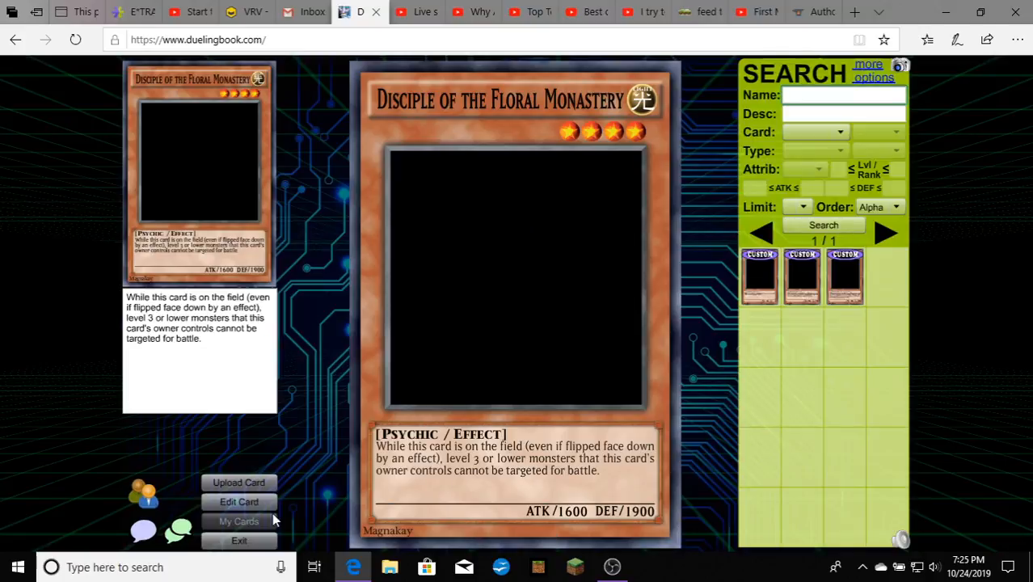
# - Open the Child of the Floral Monastery card to review its effect and stats
pyautogui.moveTo(751, 290)
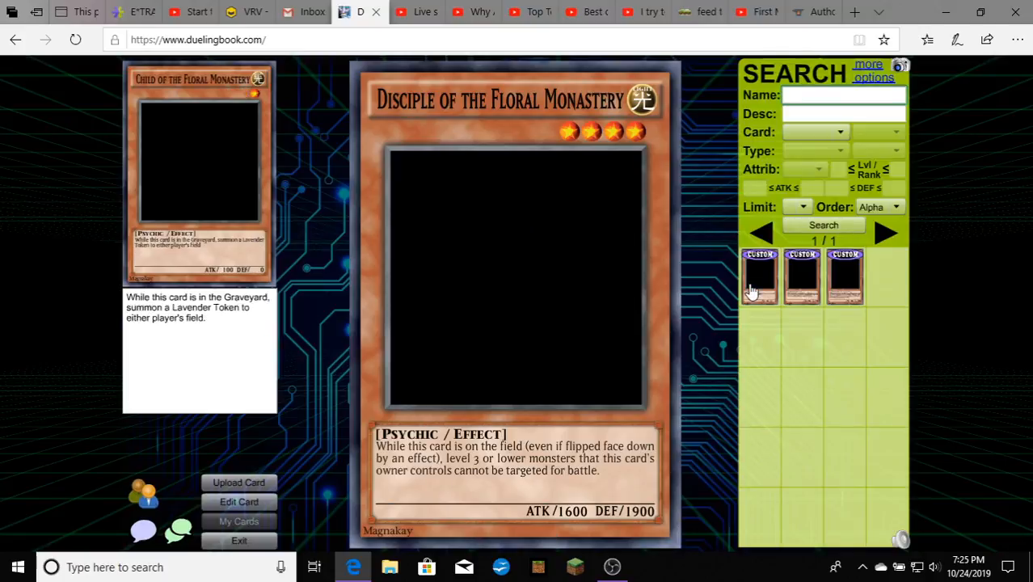
pyautogui.click(751, 291)
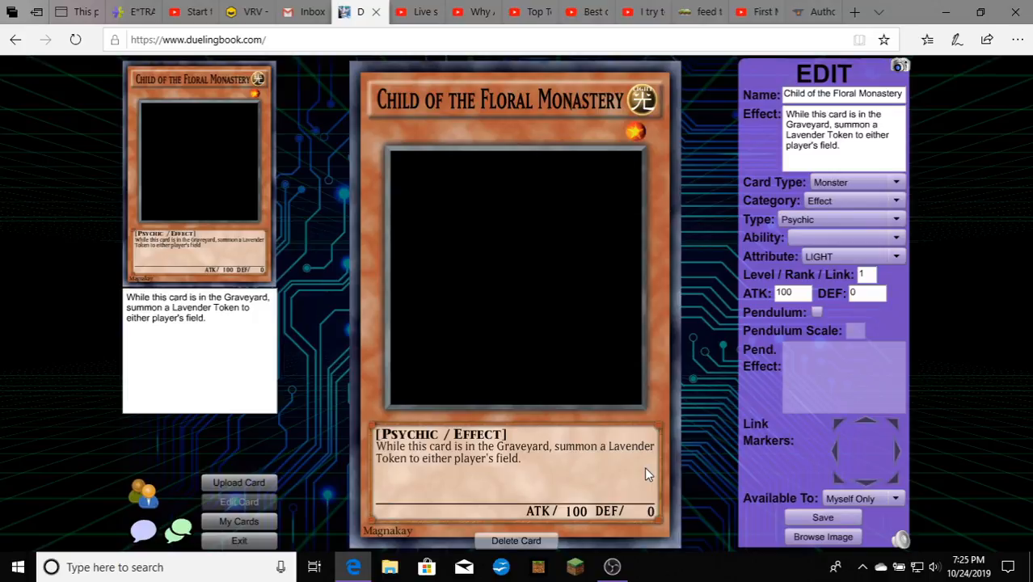
pyautogui.rightClick(662, 359)
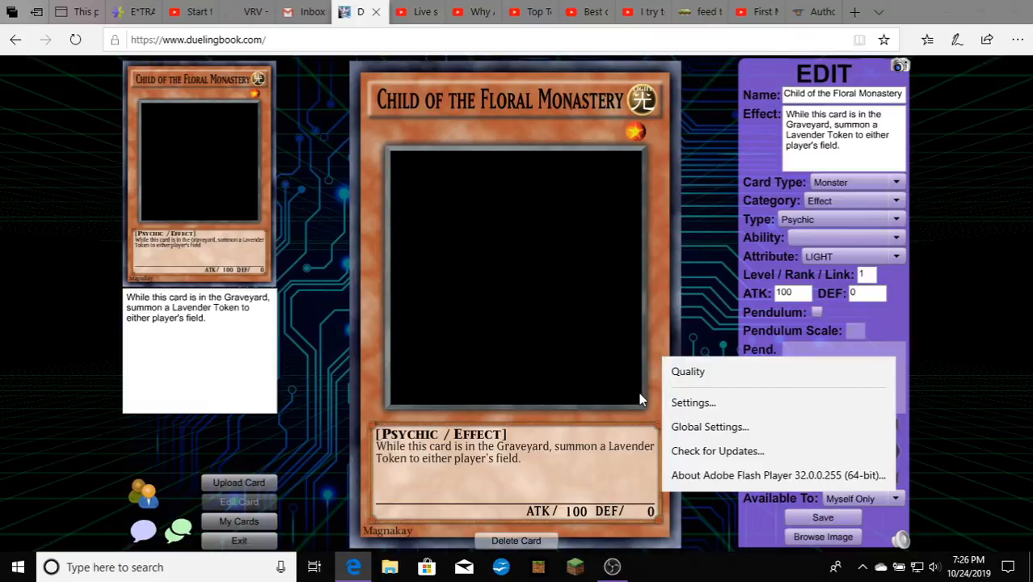
pyautogui.click(639, 396)
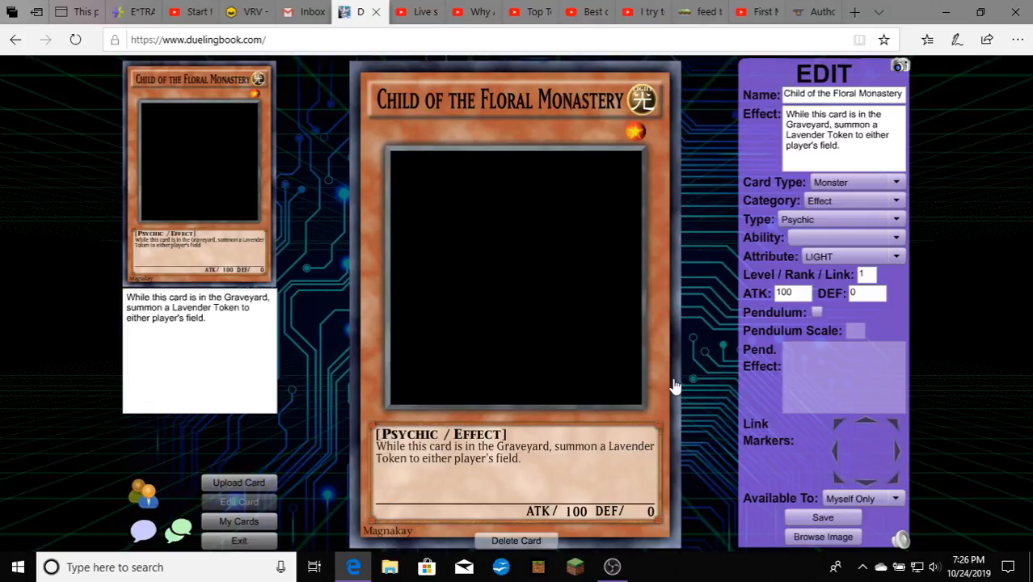
# - Return to the custom cards list and open the Nun of the Floral Monastery card for editing
pyautogui.click(251, 522)
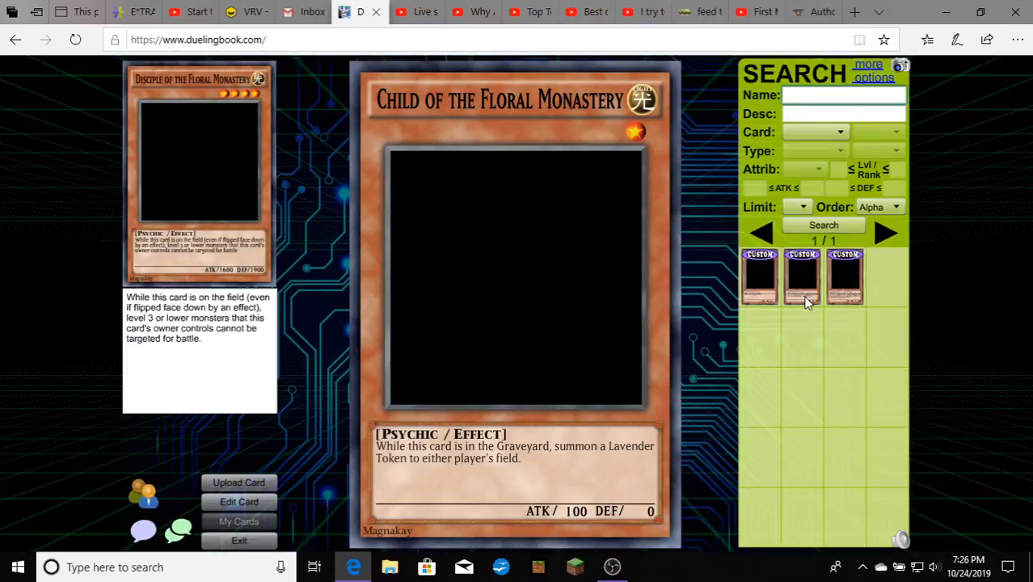
pyautogui.click(846, 287)
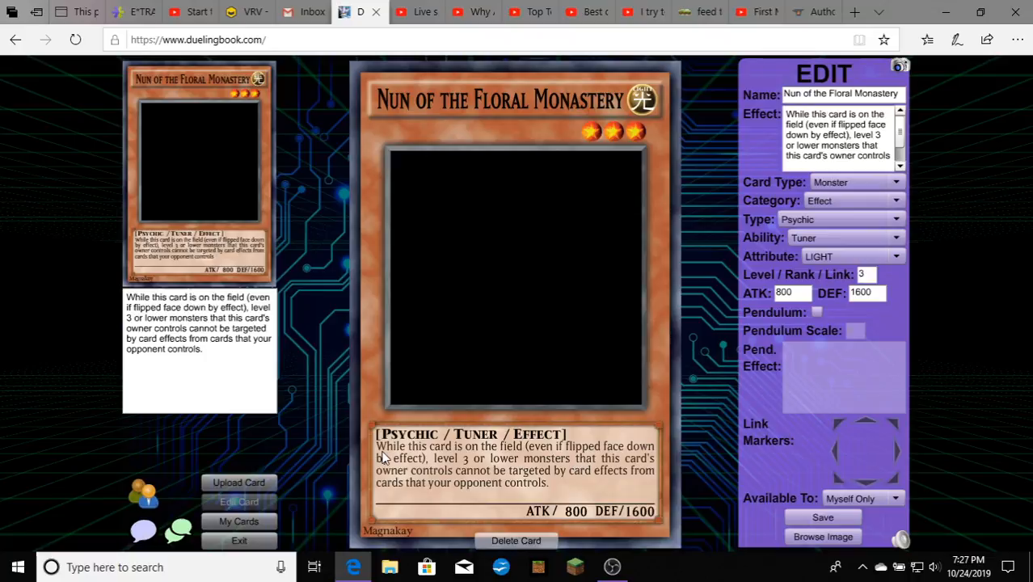
pyautogui.click(560, 442)
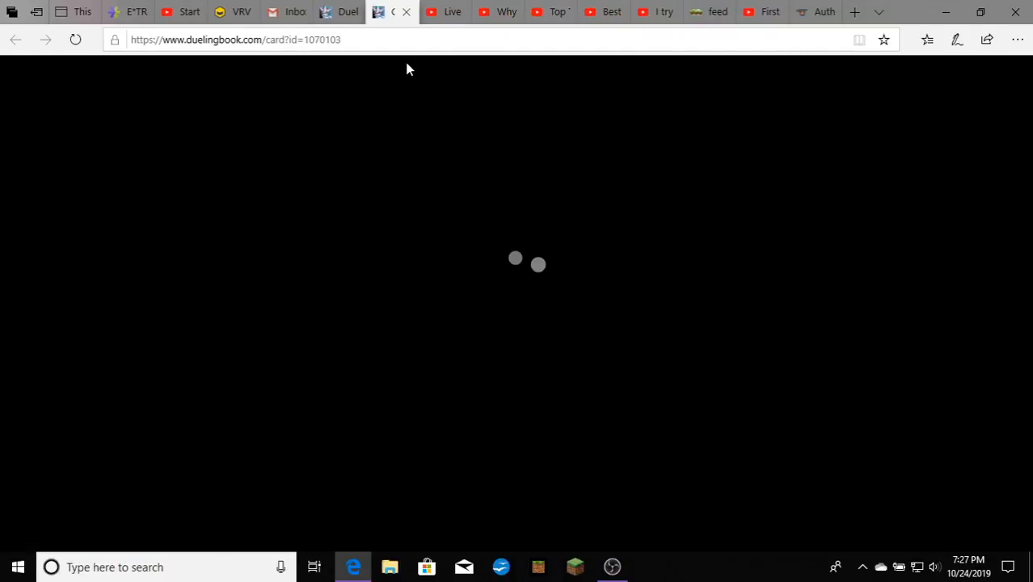
pyautogui.moveTo(341, 16)
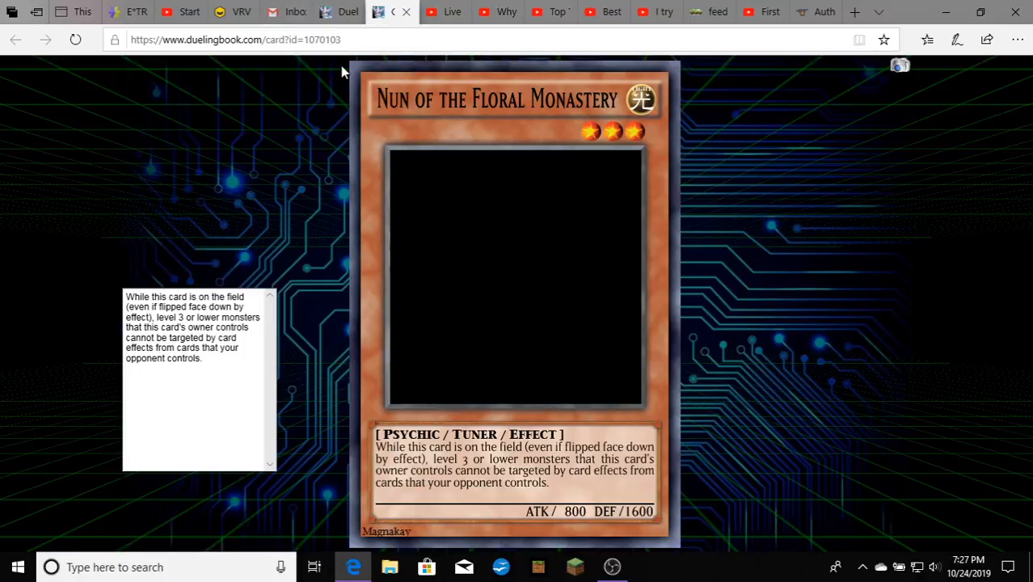
pyautogui.click(339, 11)
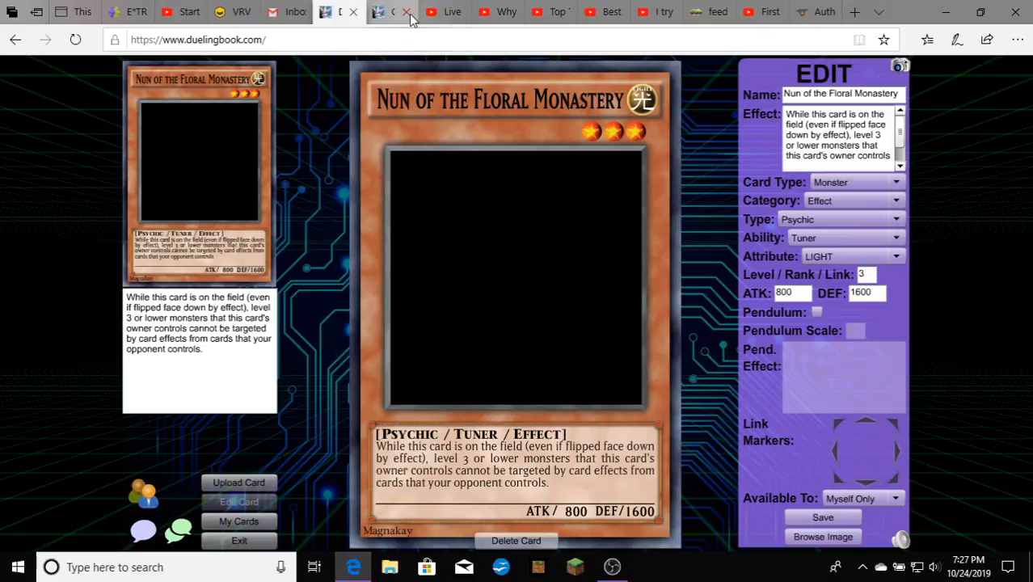
pyautogui.click(406, 12)
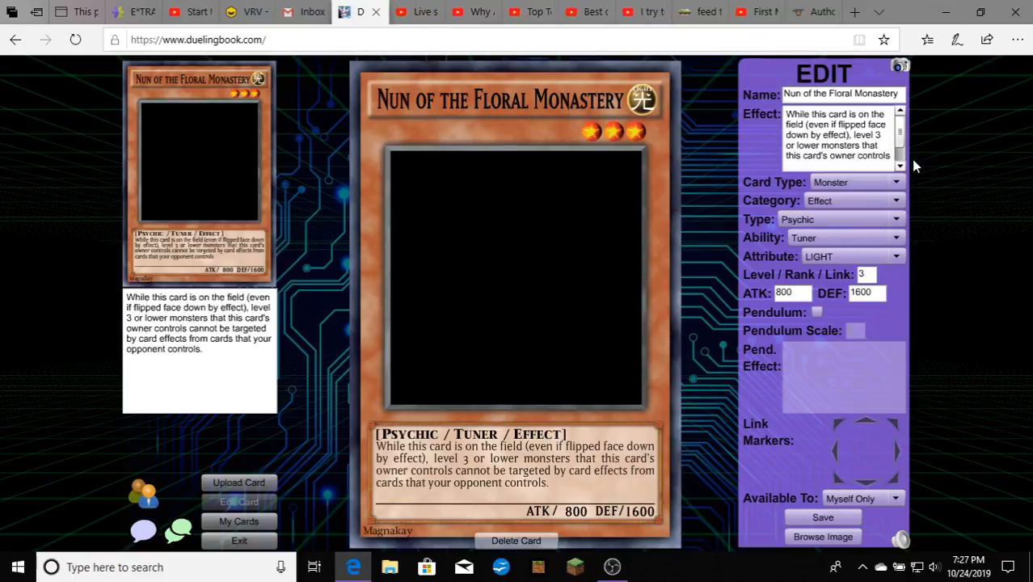
# - In the Nun card's effect text, replace "if" with "when" before "flipped" and hyphenate "face-down"
pyautogui.click(836, 126)
pyautogui.press('BackSpace')
pyautogui.press('BackSpace')
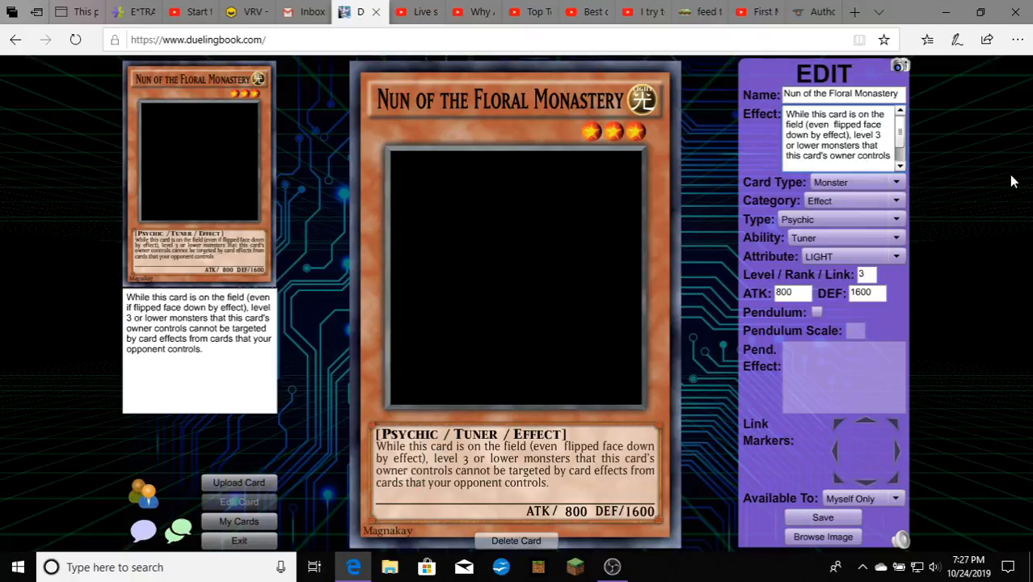
pyautogui.write('wn')
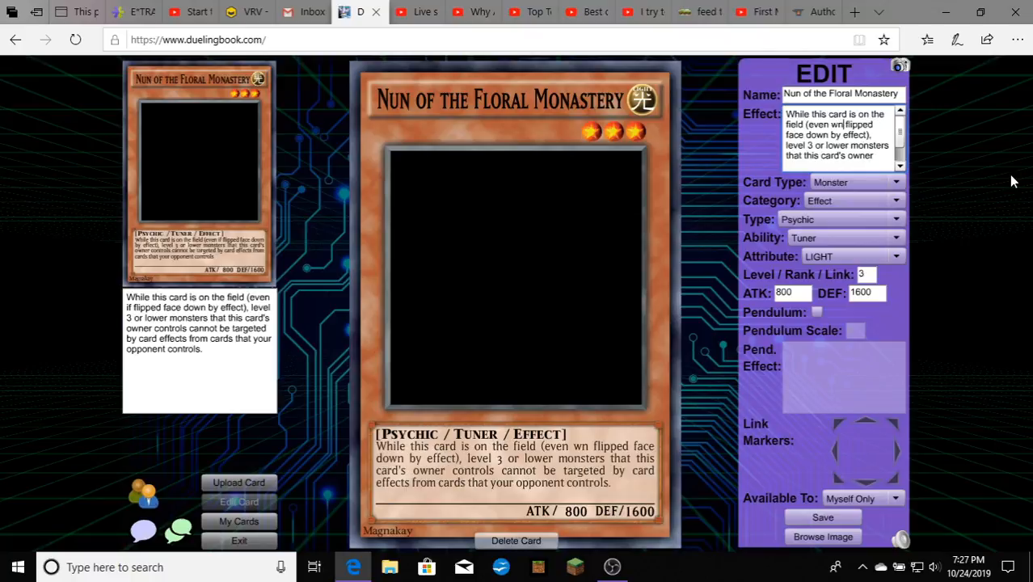
pyautogui.press('BackSpace')
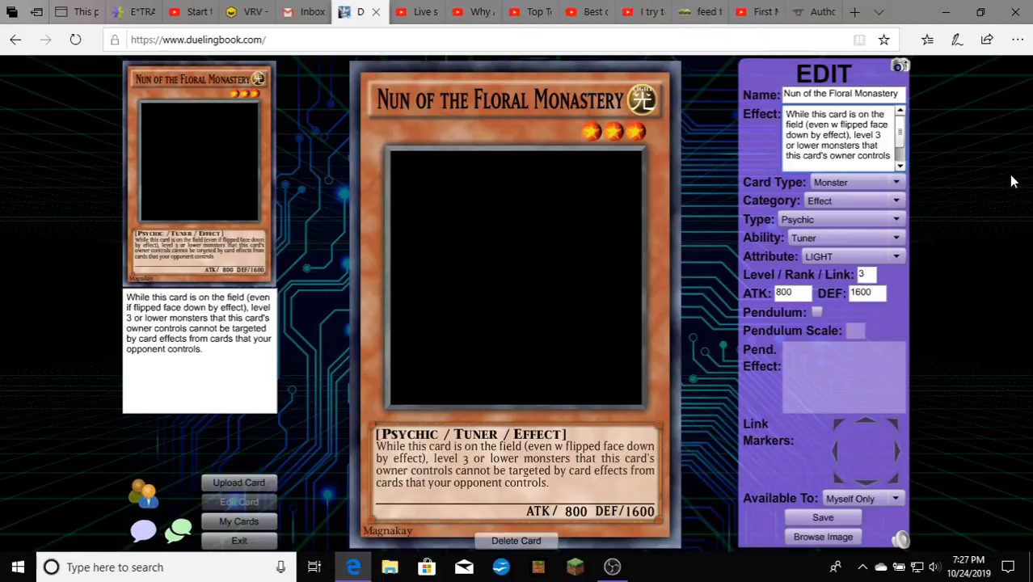
pyautogui.write('he')
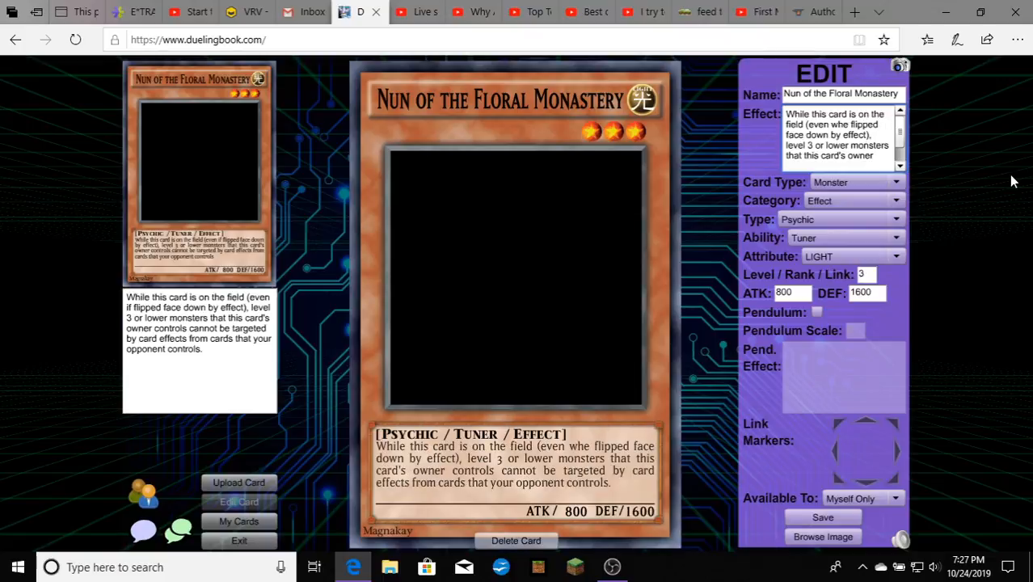
pyautogui.write('n')
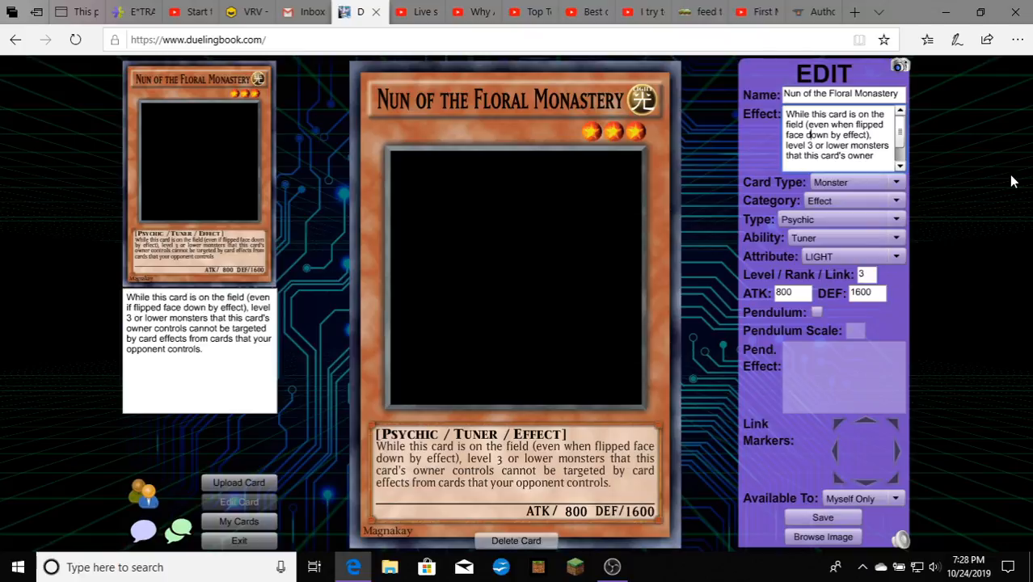
pyautogui.write('-')
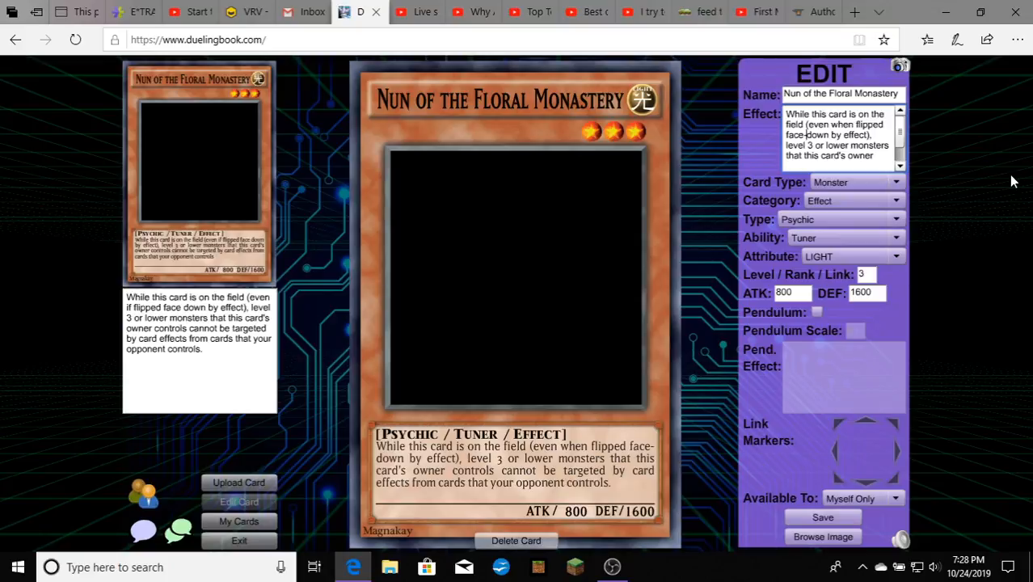
# - Insert "an" before "effect" in the Nun card's parenthetical so it reads "face-down by an effect"
pyautogui.press('Right')
pyautogui.press('Right')
pyautogui.press('Right')
pyautogui.press('Right')
pyautogui.press('Right')
pyautogui.press('Right')
pyautogui.press('Right')
pyautogui.press('Right')
pyautogui.press('Right')
pyautogui.press('Right')
pyautogui.press('Left')
pyautogui.press('Left')
pyautogui.write('an')
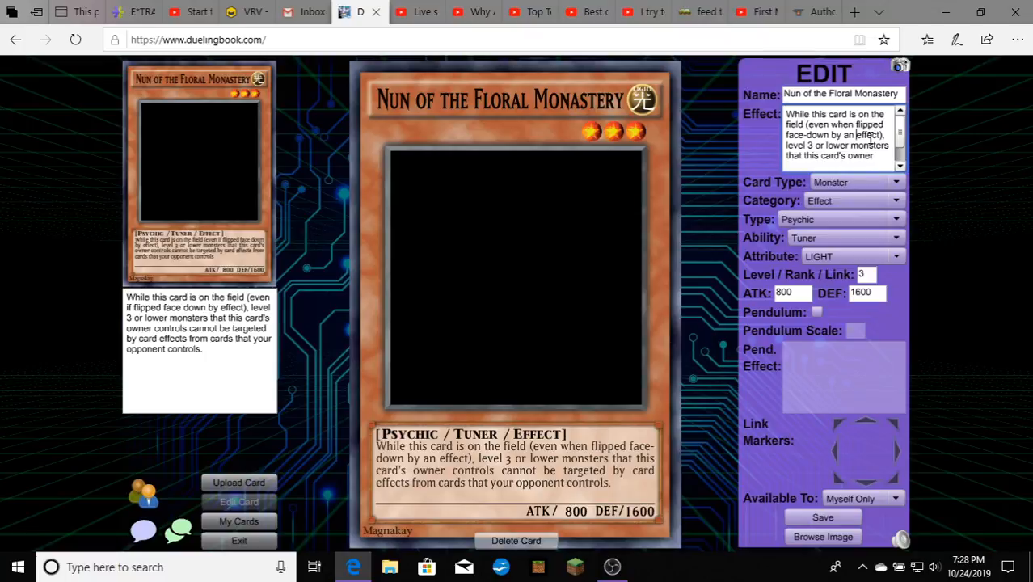
pyautogui.scroll(-2, 870, 137)
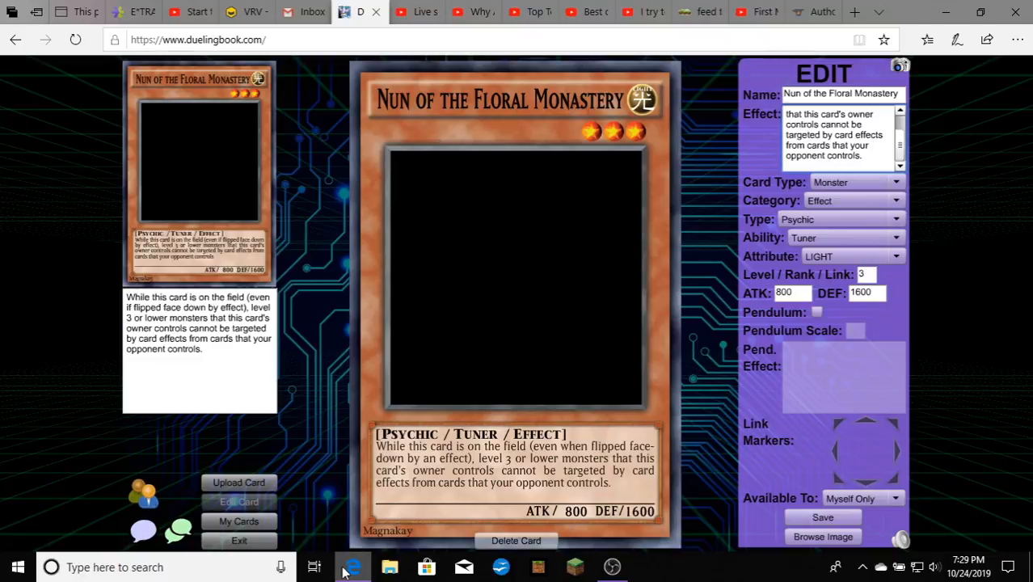
pyautogui.moveTo(345, 572)
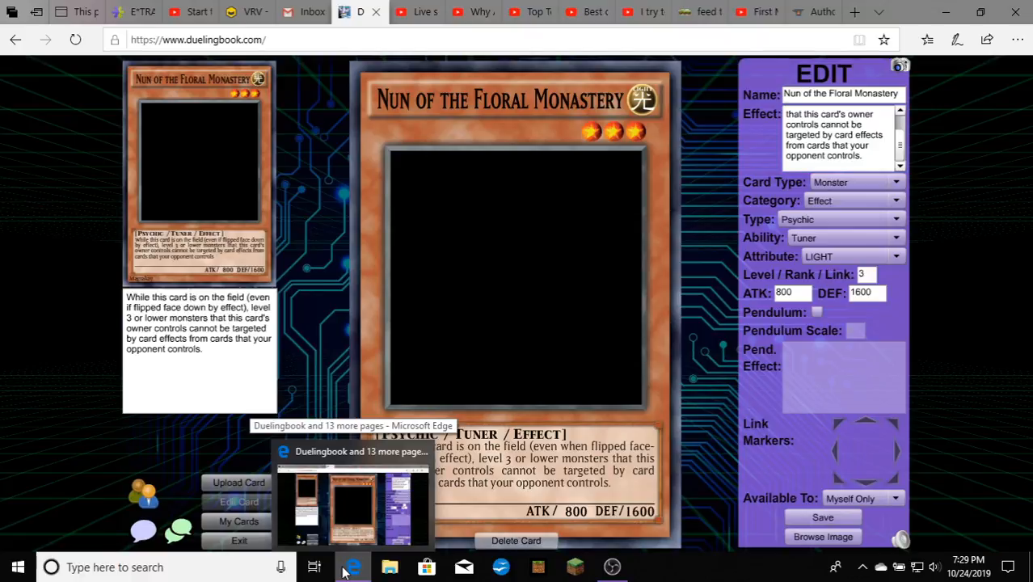
pyautogui.click(345, 572)
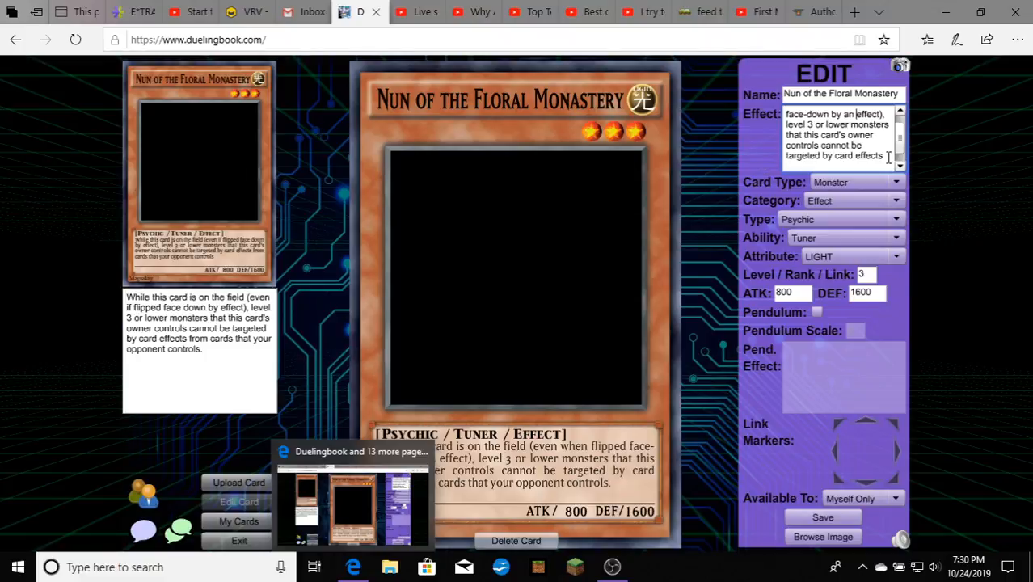
# - Check the rest of the Nun card's effect text, and open the Disciple of the Floral Monastery from the custom cards list for editing
pyautogui.scroll(-1, 873, 158)
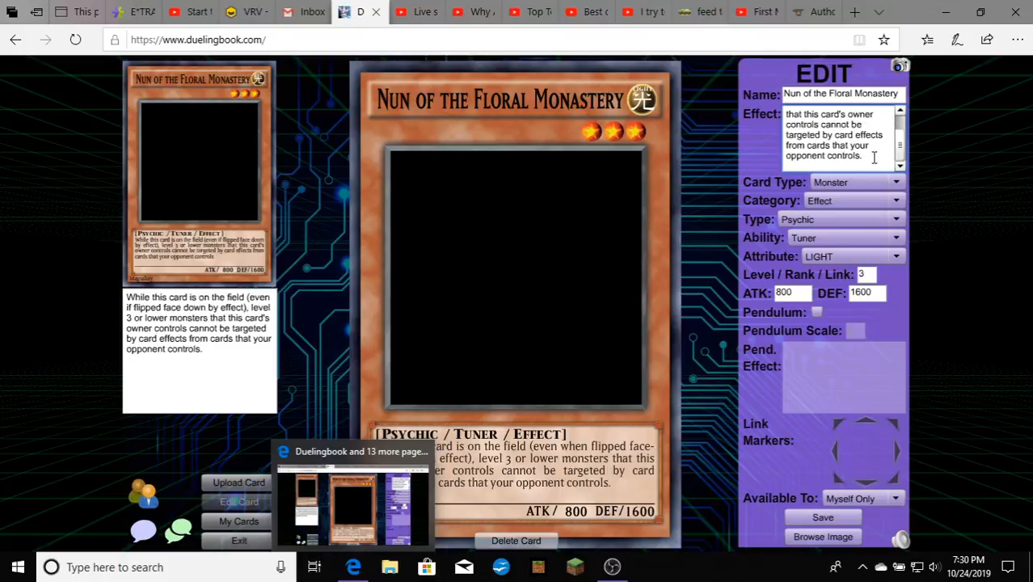
pyautogui.scroll(2, 792, 160)
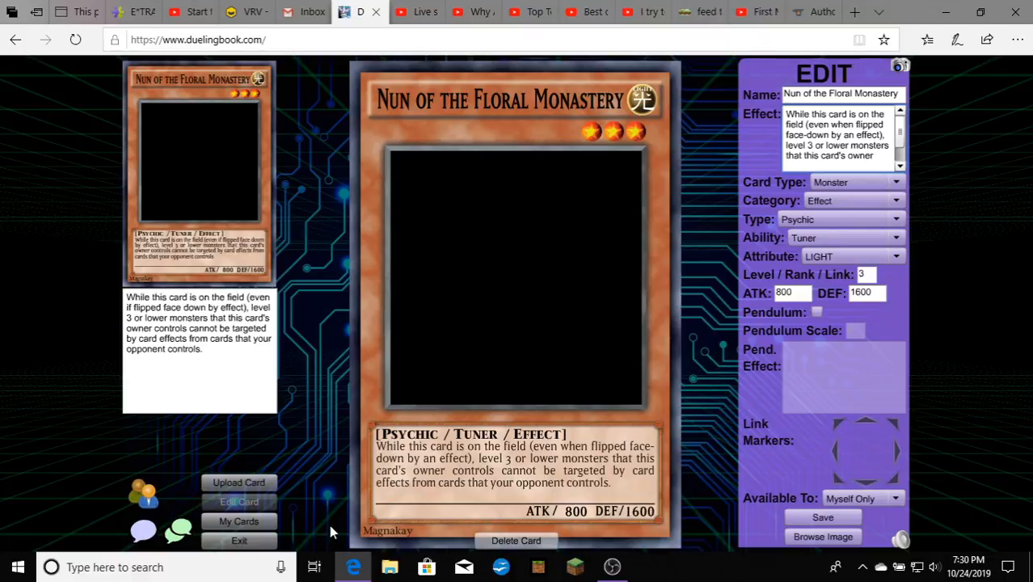
pyautogui.click(238, 521)
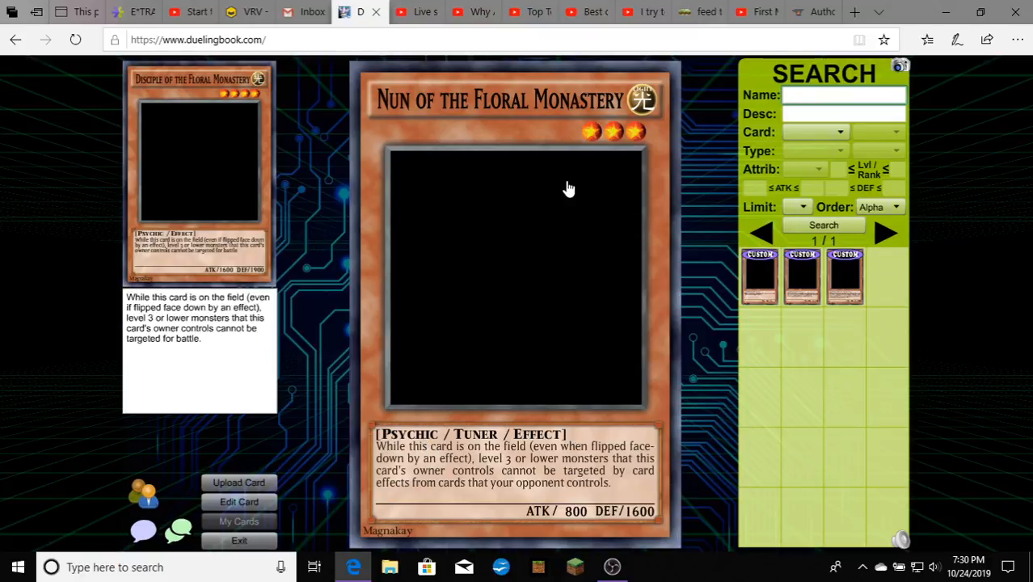
pyautogui.moveTo(774, 291)
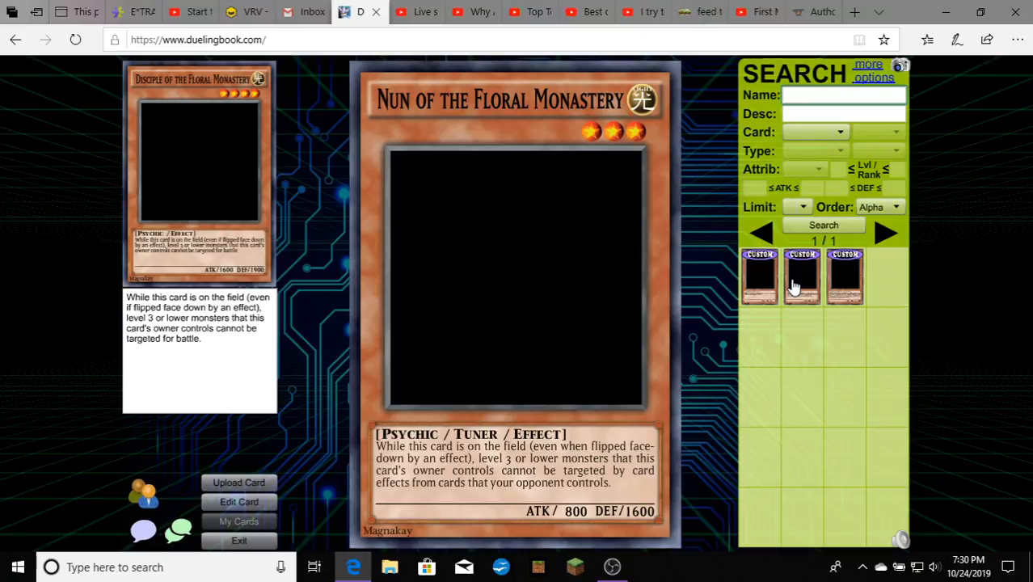
pyautogui.doubleClick(791, 286)
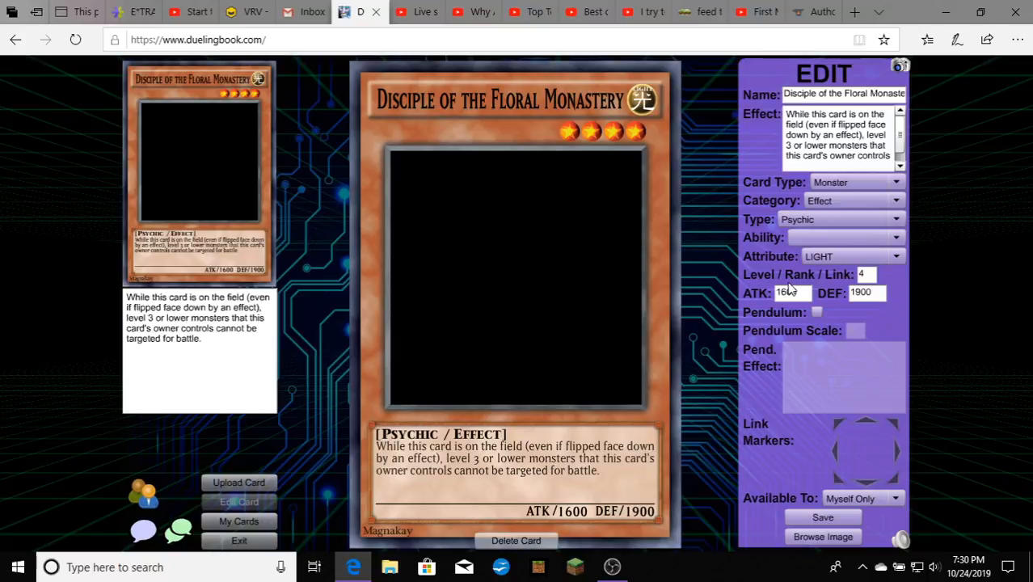
pyautogui.rightClick(643, 401)
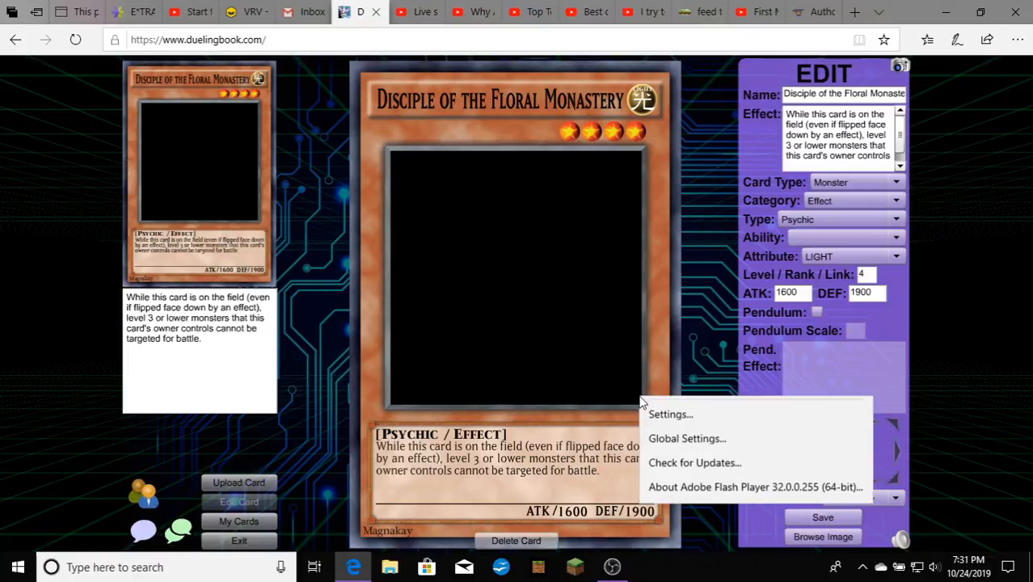
pyautogui.click(671, 353)
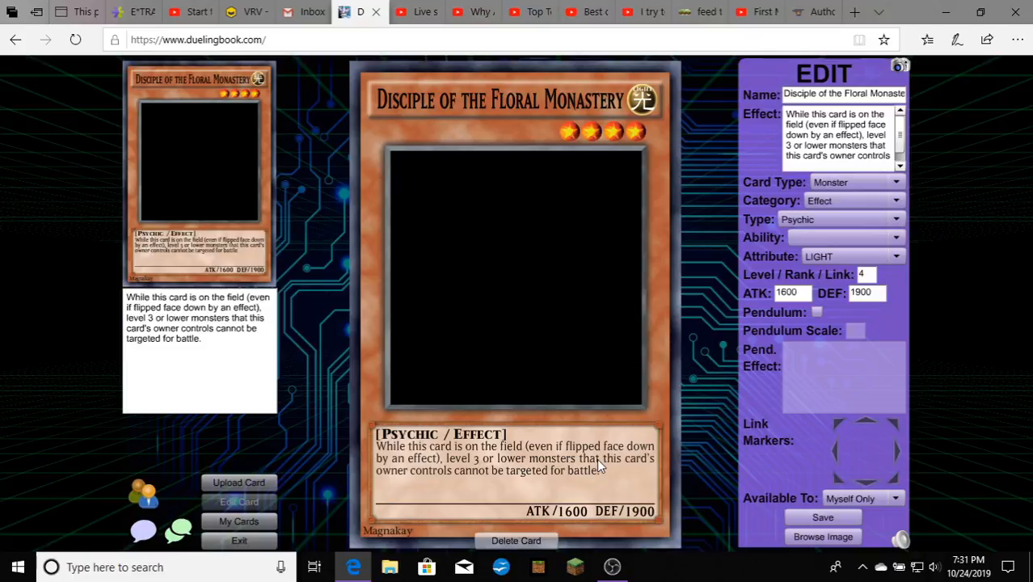
# - In the Disciple card's effect text, replace "if" with "when" before "flipped" and hyphenate "face-down"
pyautogui.doubleClick(837, 125)
pyautogui.click(876, 143)
pyautogui.press('BackSpace')
pyautogui.press('BackSpace')
pyautogui.press('BackSpace')
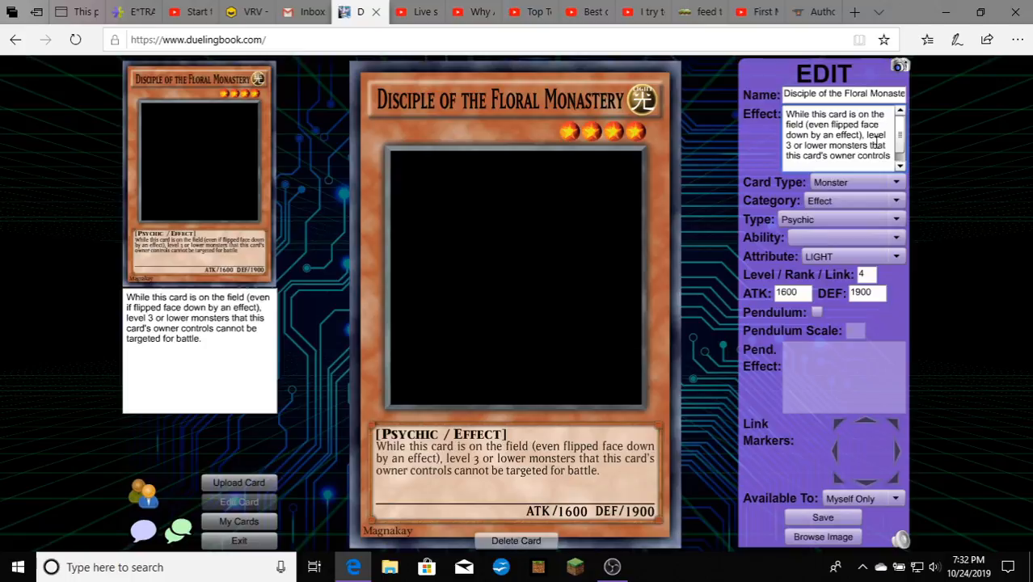
pyautogui.write('when')
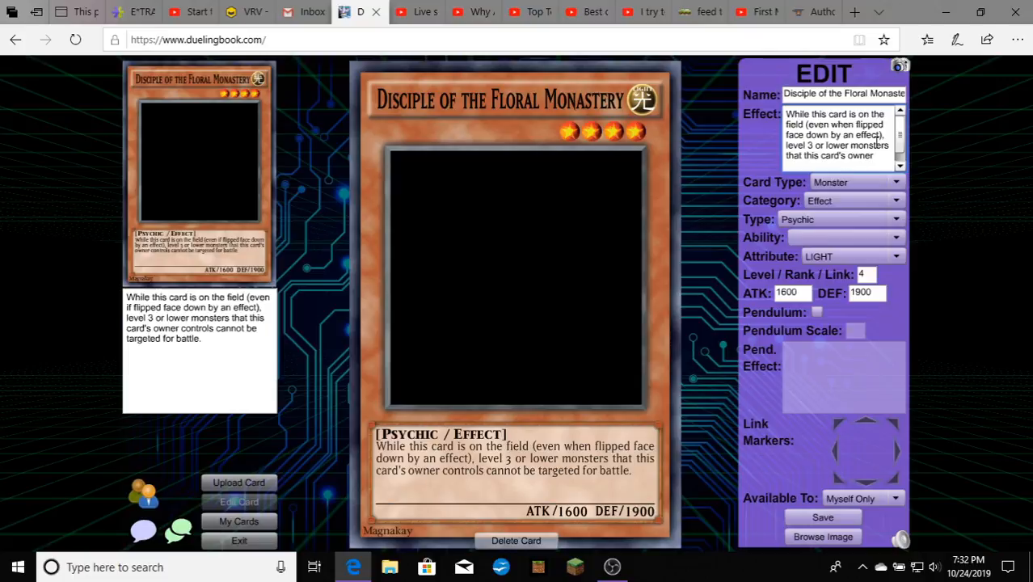
pyautogui.press('BackSpace')
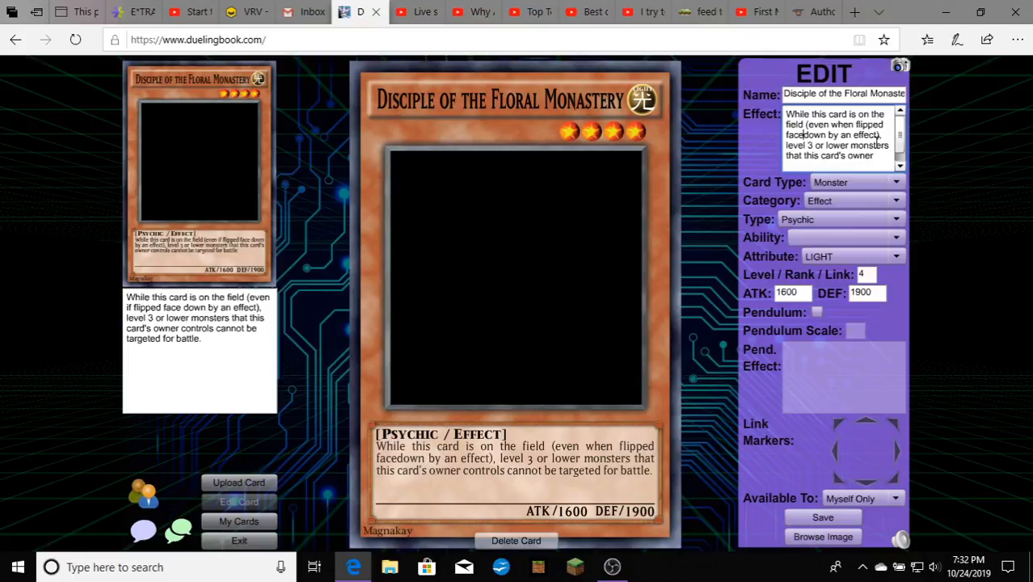
pyautogui.write('-')
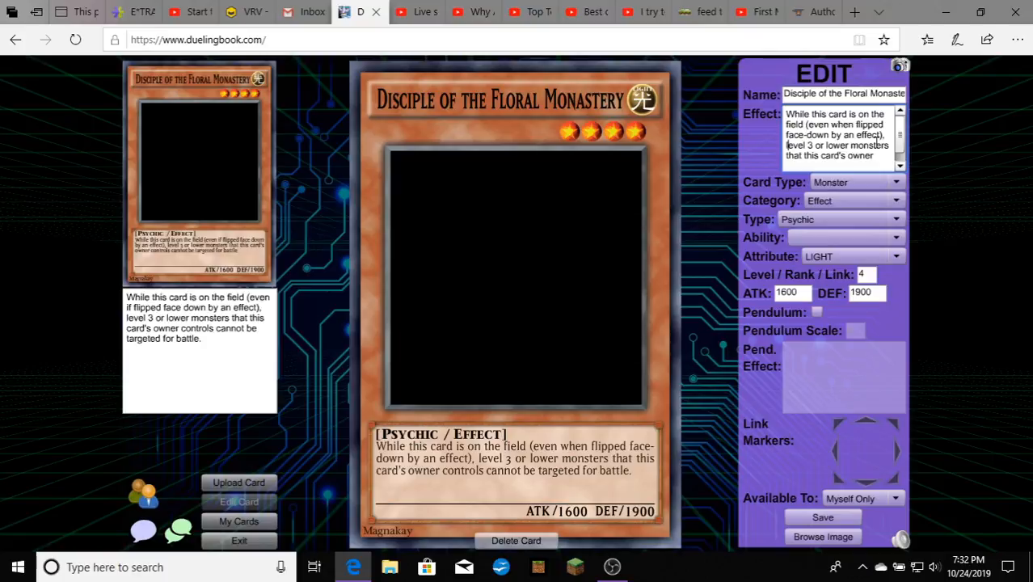
# - Try capitalizing "Level" before "3 or lower" in the Disciple card's effect text, and restore the lowercase letter
pyautogui.press('Delete')
pyautogui.write('L')
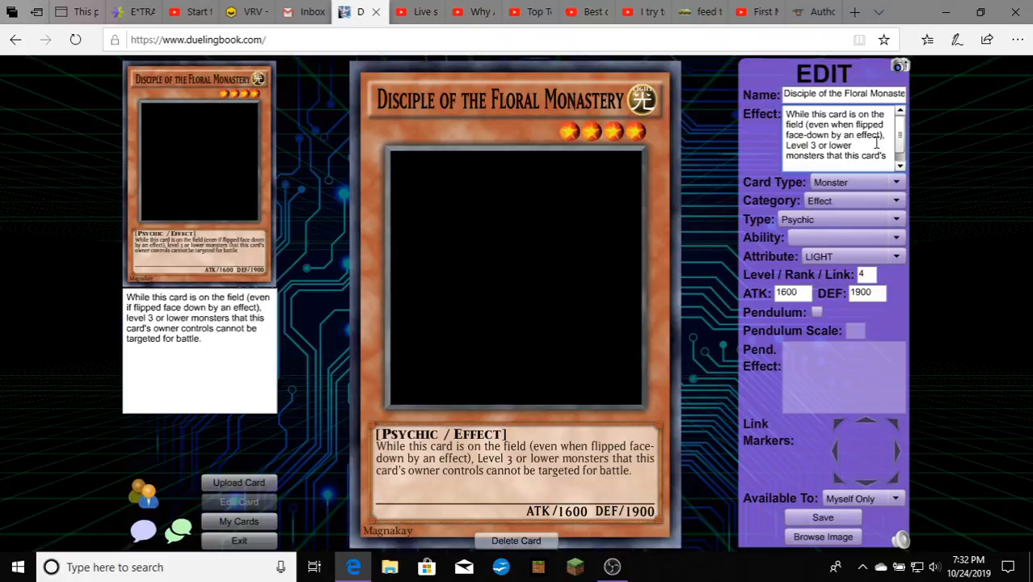
pyautogui.press('Delete')
pyautogui.write('l')
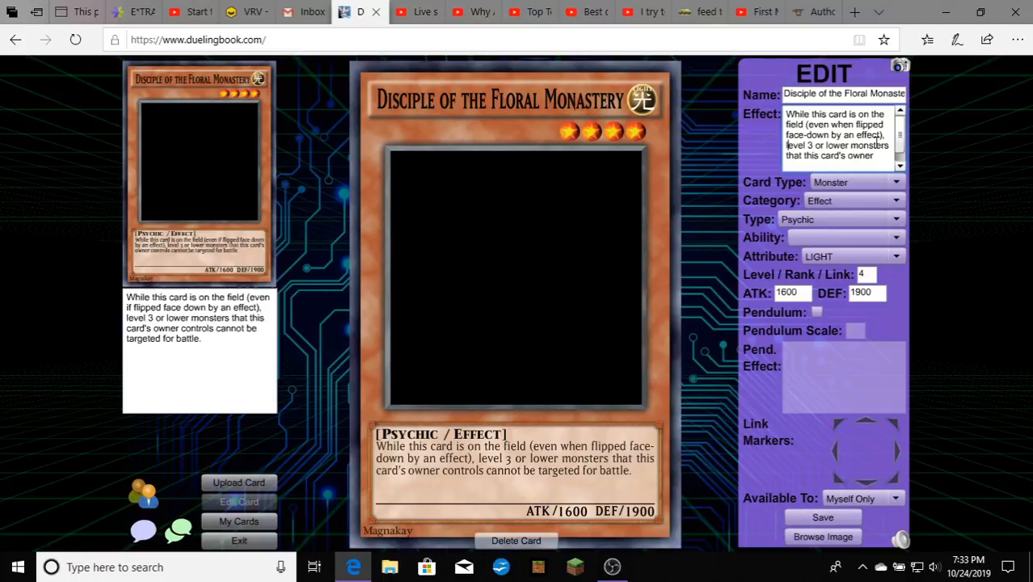
# - Save the Disciple card's changes and reopen the Nun of the Floral Monastery card from the custom cards list
pyautogui.click(803, 518)
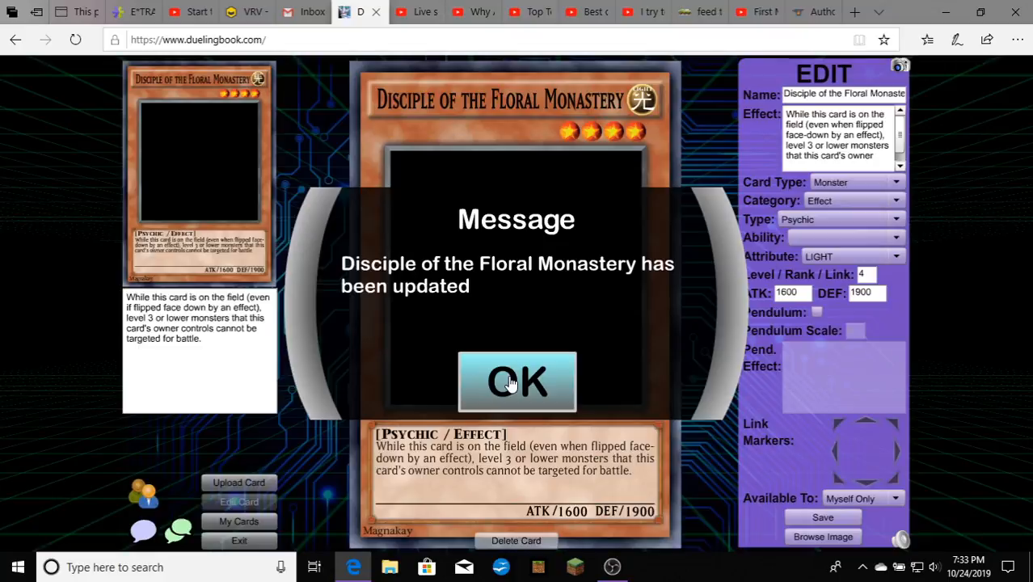
pyautogui.click(511, 384)
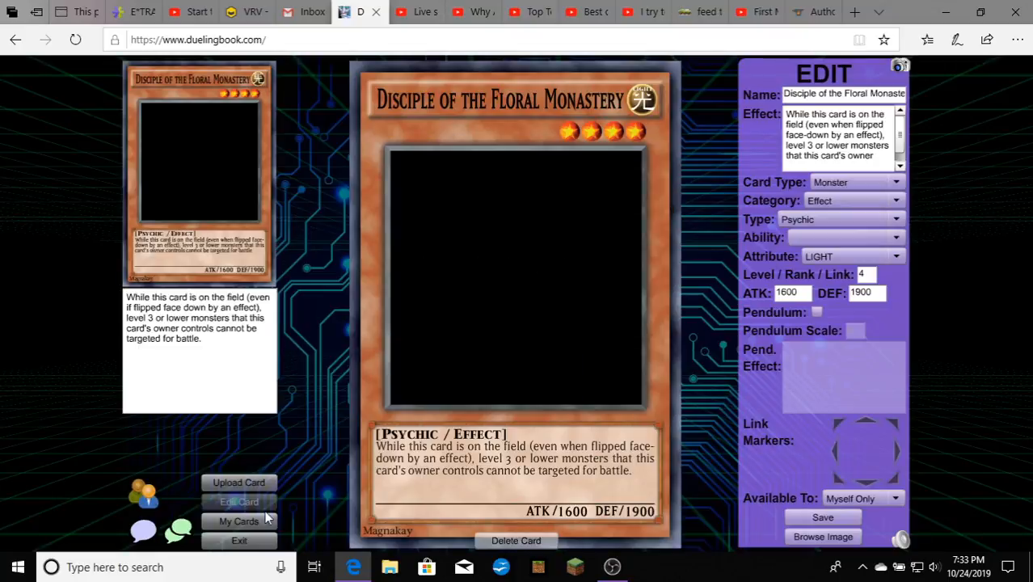
pyautogui.click(269, 521)
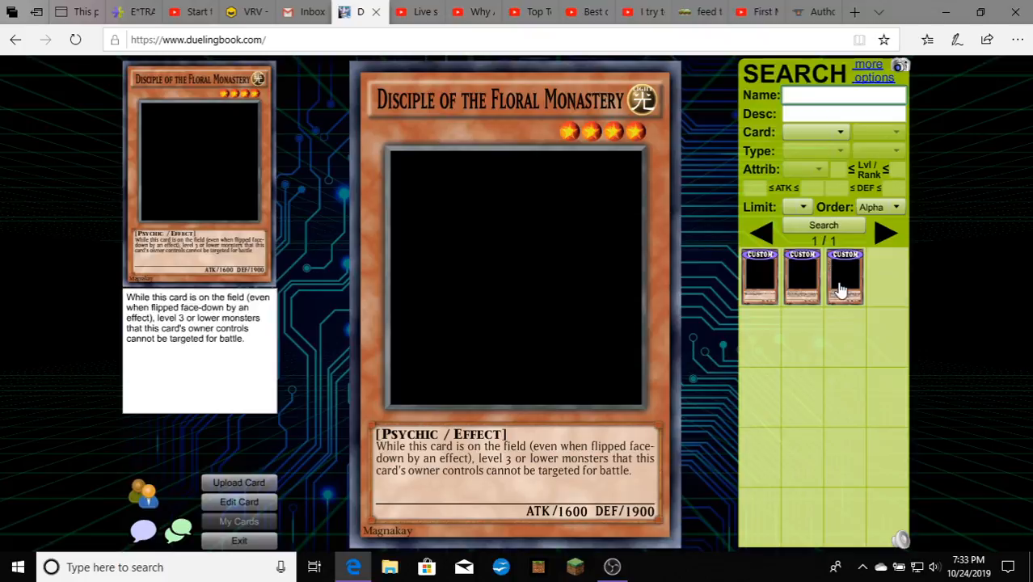
pyautogui.click(840, 291)
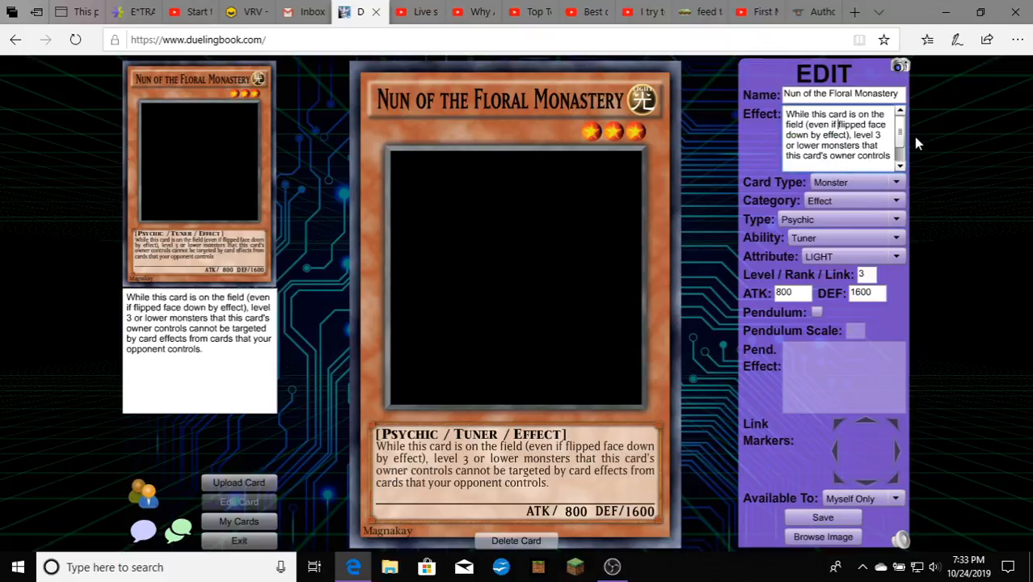
# - In the Nun card's effect text, change "even if flipped face down" to "even when flipped face-down"
pyautogui.press('BackSpace')
pyautogui.press('BackSpace')
pyautogui.press('BackSpace')
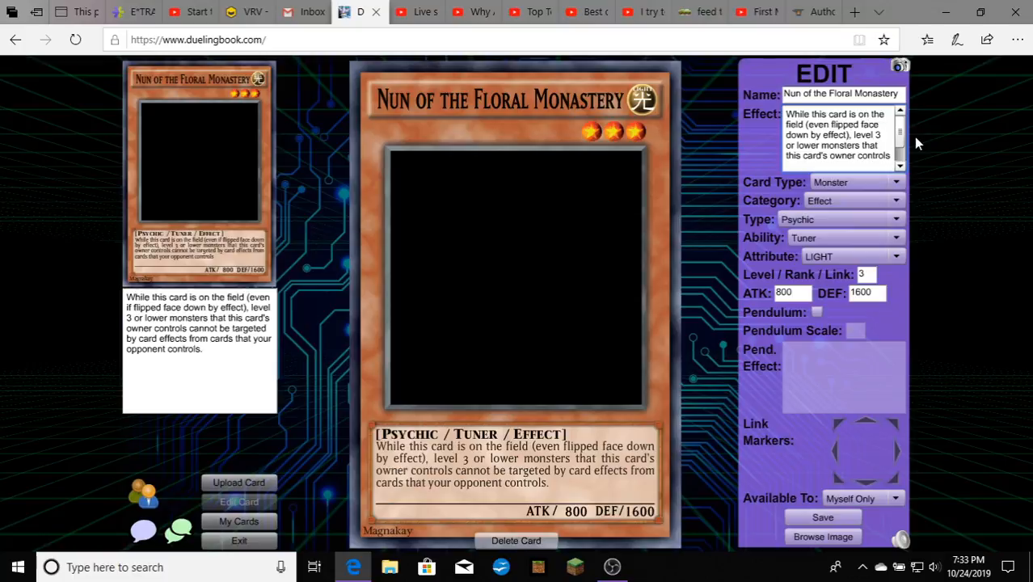
pyautogui.write('w')
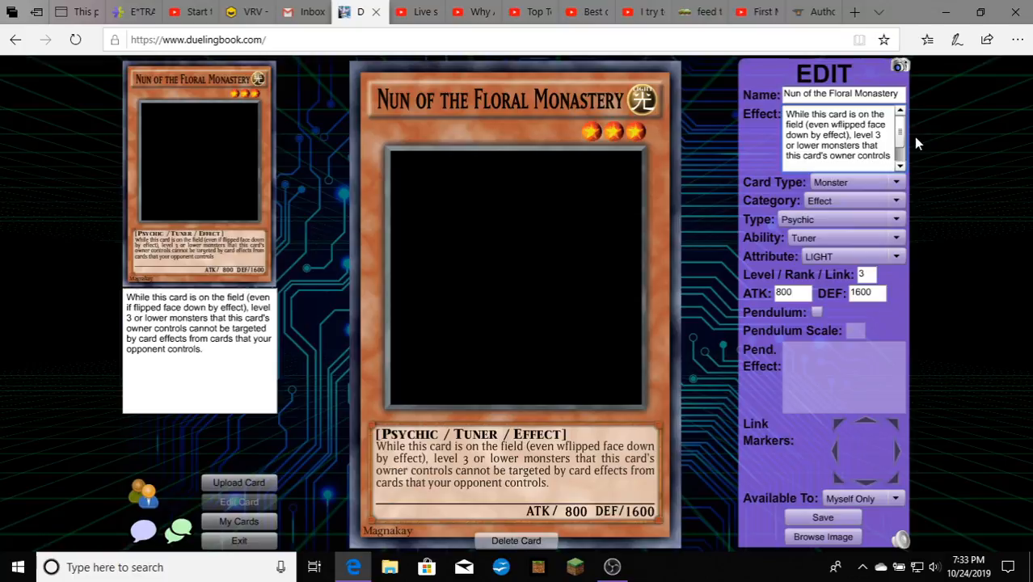
pyautogui.write('hen')
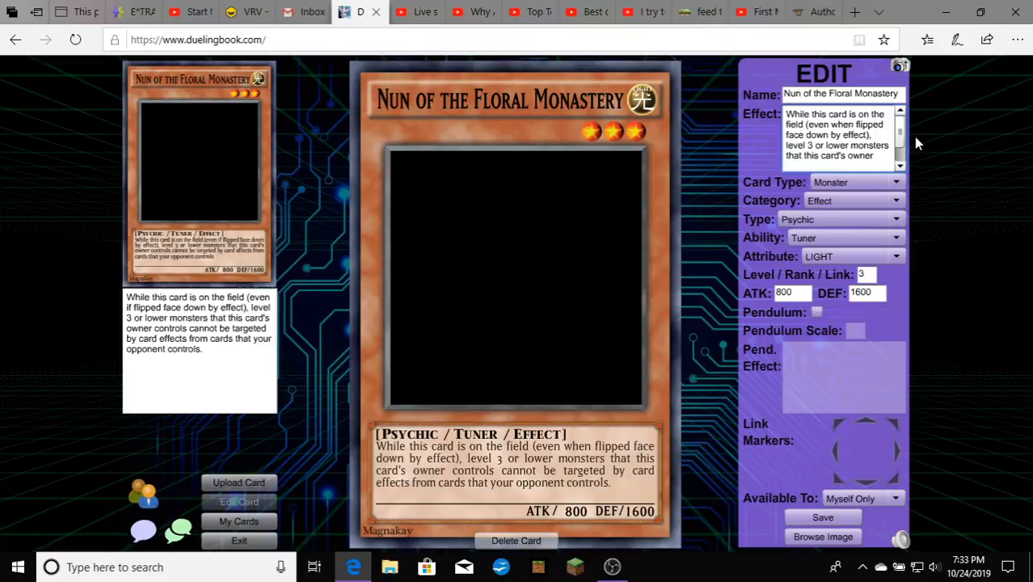
pyautogui.click(808, 136)
pyautogui.press('BackSpace')
pyautogui.write('-')
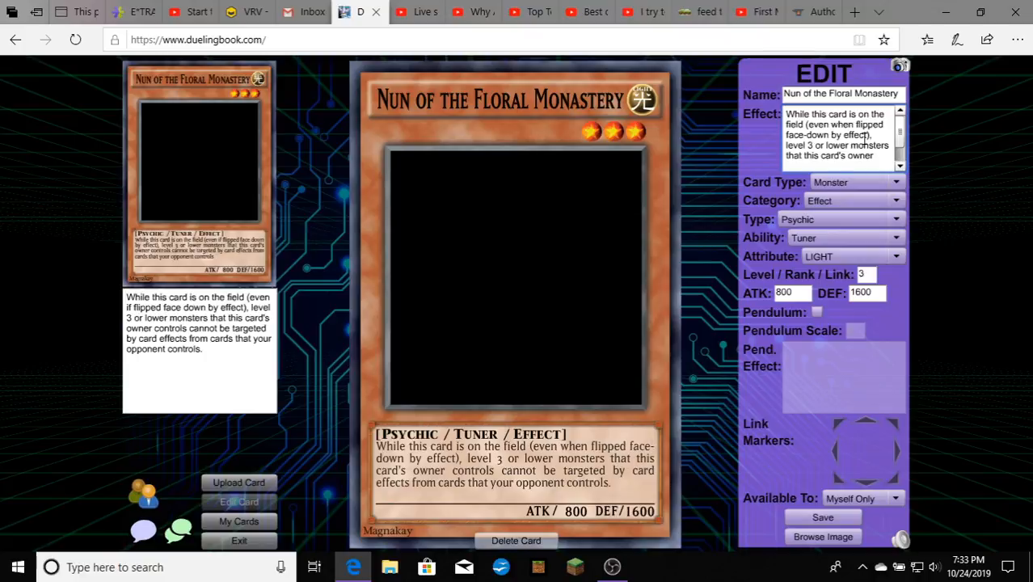
# - Reword the end of the Nun card's effect text to "targeted by effects from monsters that your opponent controls"
pyautogui.scroll(-2, 864, 138)
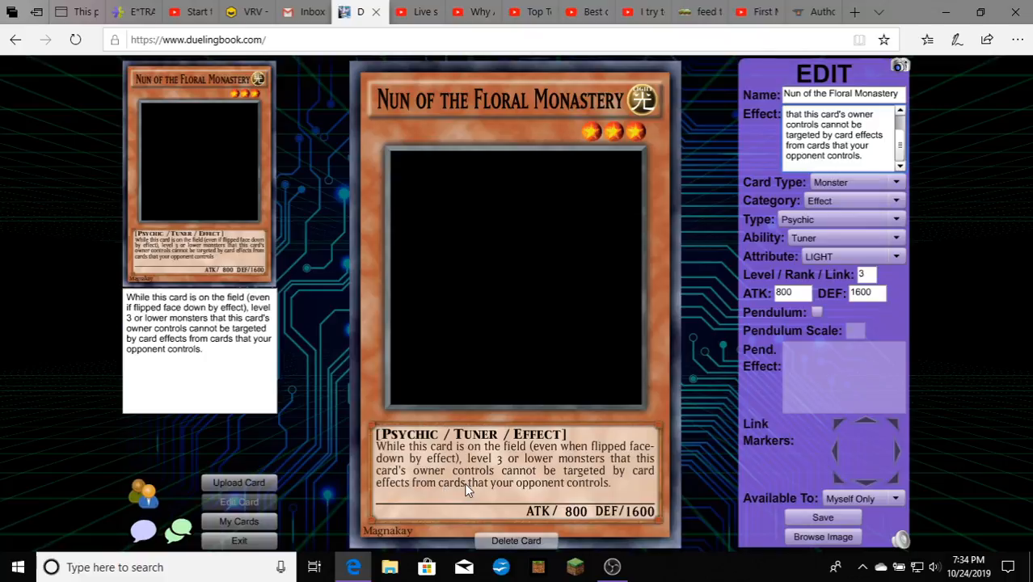
pyautogui.doubleClick(842, 132)
pyautogui.press('BackSpace')
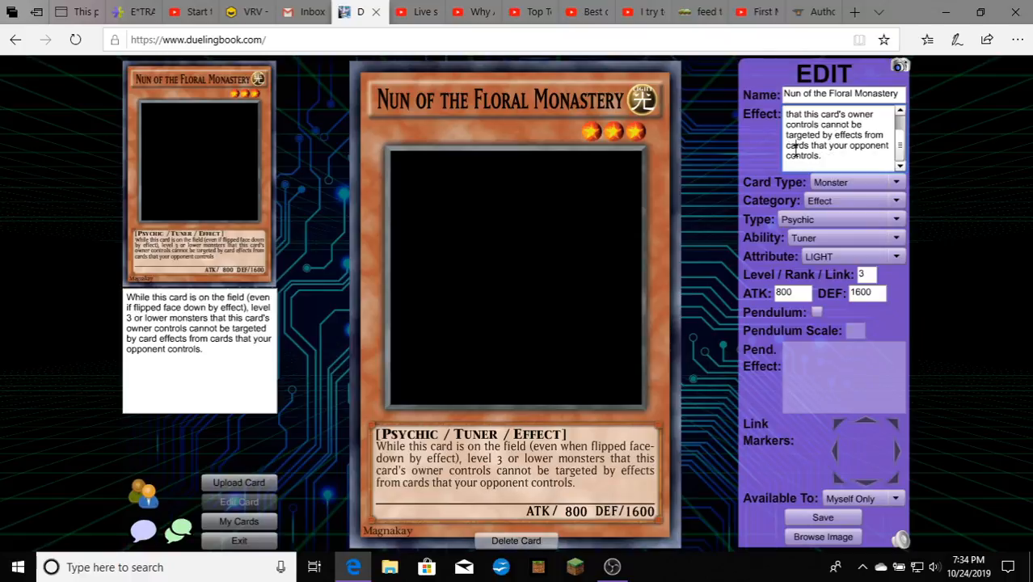
pyautogui.doubleClick(796, 148)
pyautogui.write('mon')
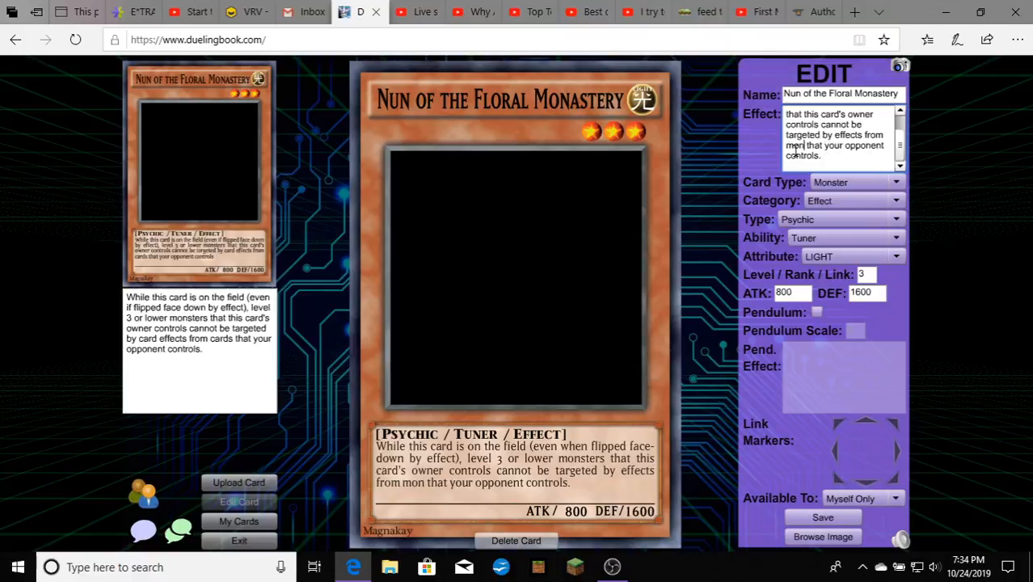
pyautogui.write('sters')
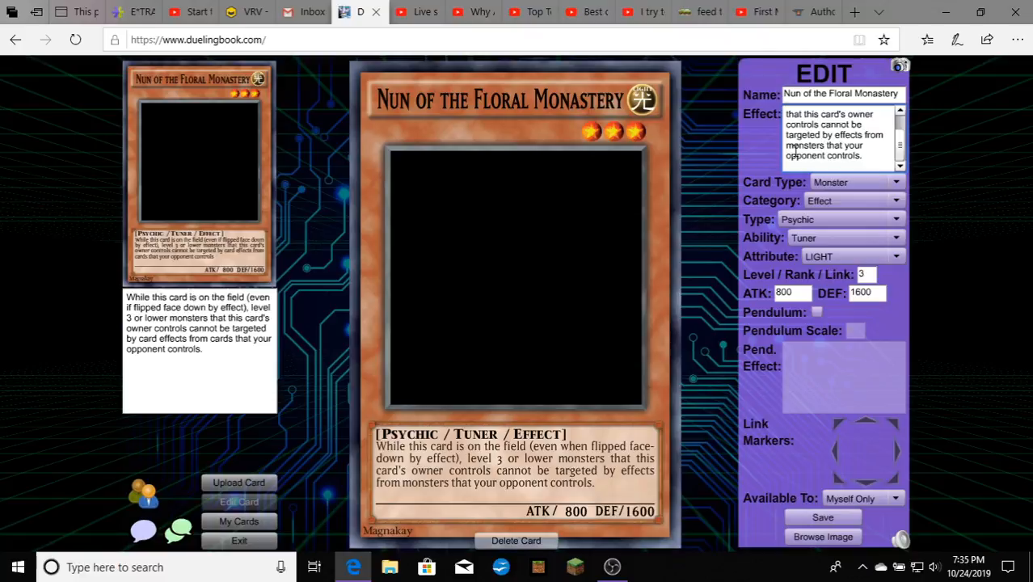
# - Try inserting "an" before "effects from monsters" in the Nun card's effect text, and remove it again
pyautogui.click(835, 135)
pyautogui.write('a')
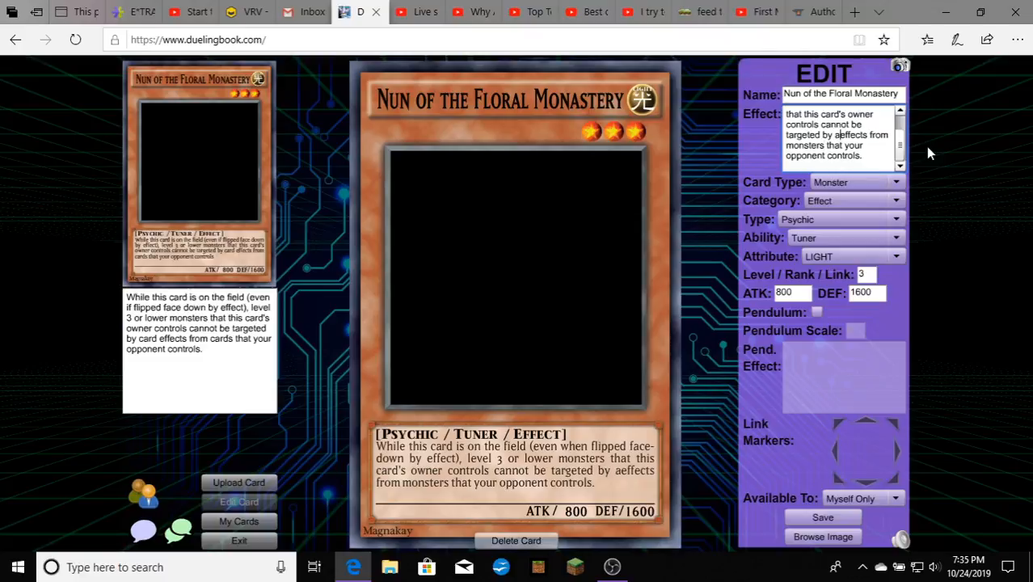
pyautogui.write('n')
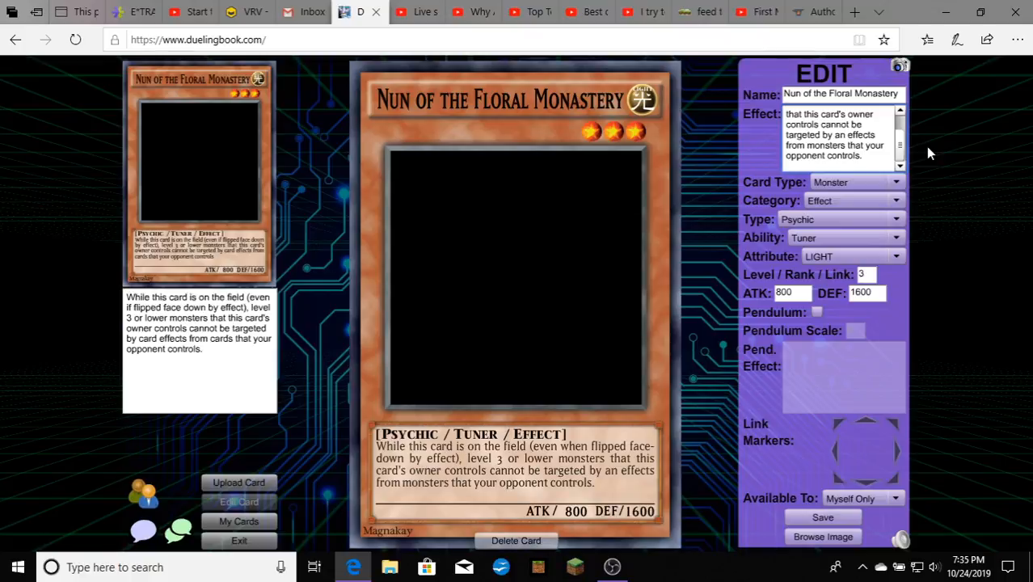
pyautogui.press('BackSpace')
pyautogui.press('BackSpace')
pyautogui.press('BackSpace')
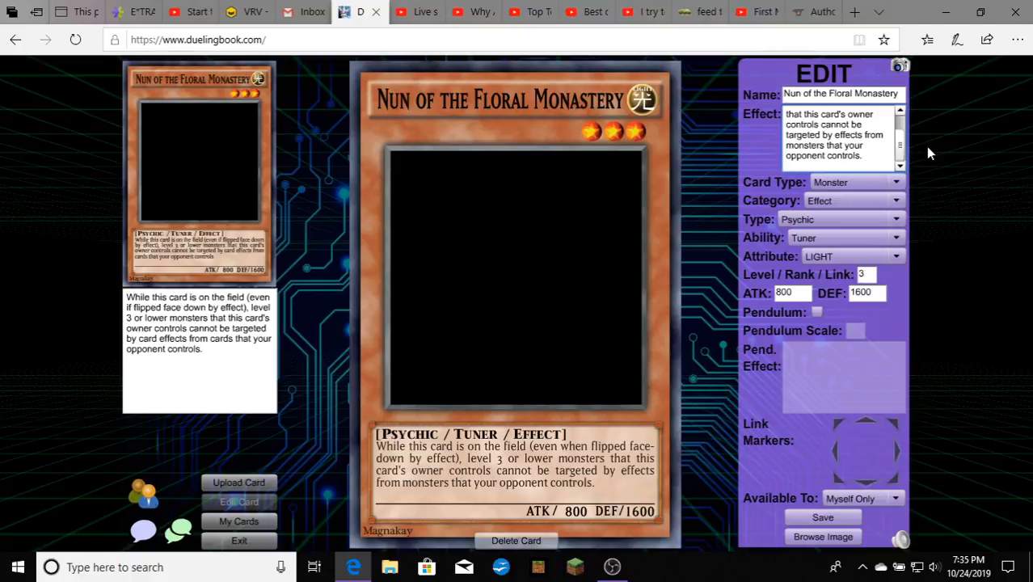
# - Insert "an" in the Nun card's parenthetical so it reads "face-down by an effect"
pyautogui.scroll(2, 804, 146)
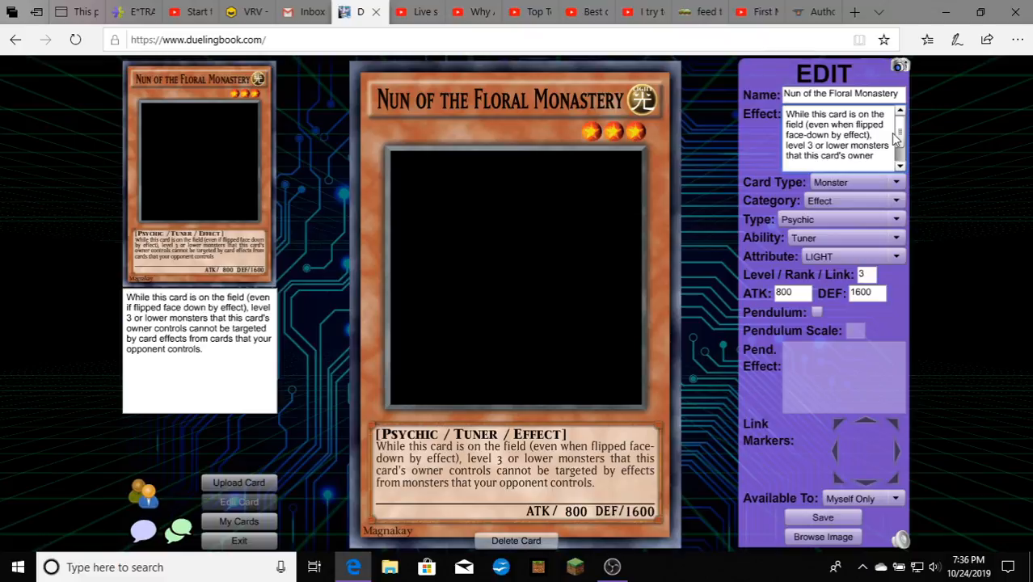
pyautogui.write('an')
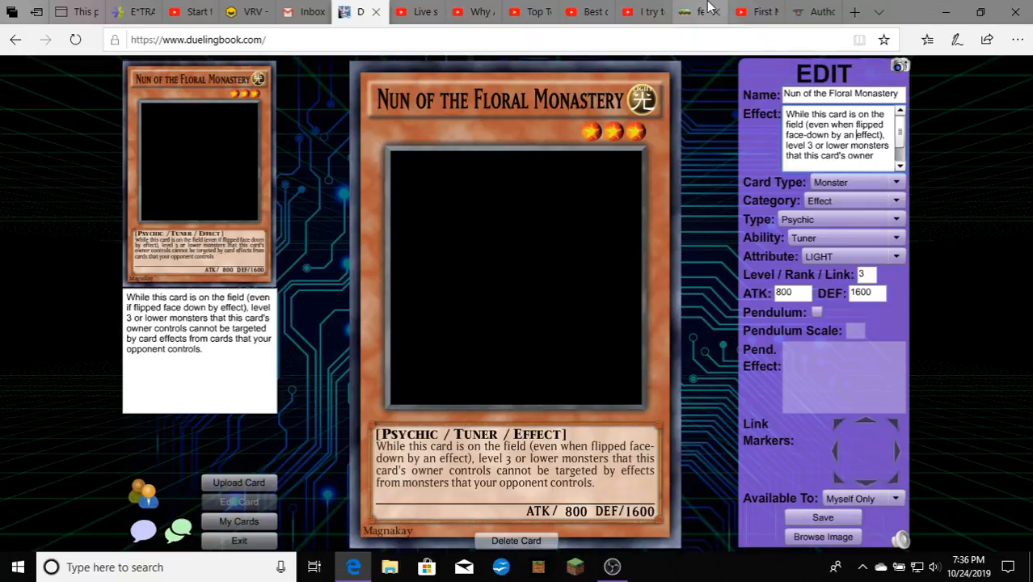
# - Switch to the YouTube Studio livestream dashboard and view the stream's analytics
pyautogui.click(399, 23)
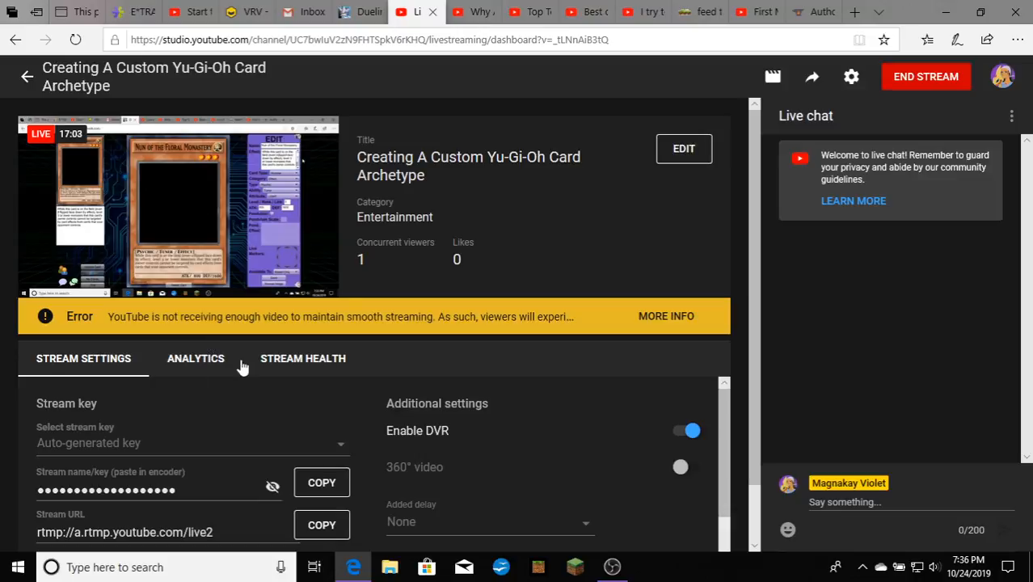
pyautogui.click(209, 369)
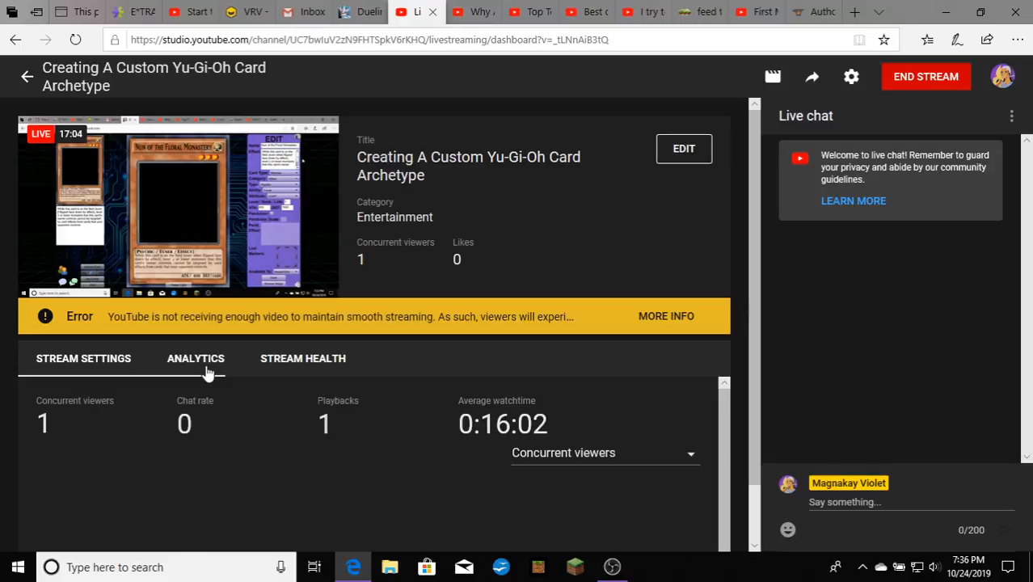
# - Open the livestream's details for editing and extend the description after "website" with ". This is practice as I"
pyautogui.click(683, 149)
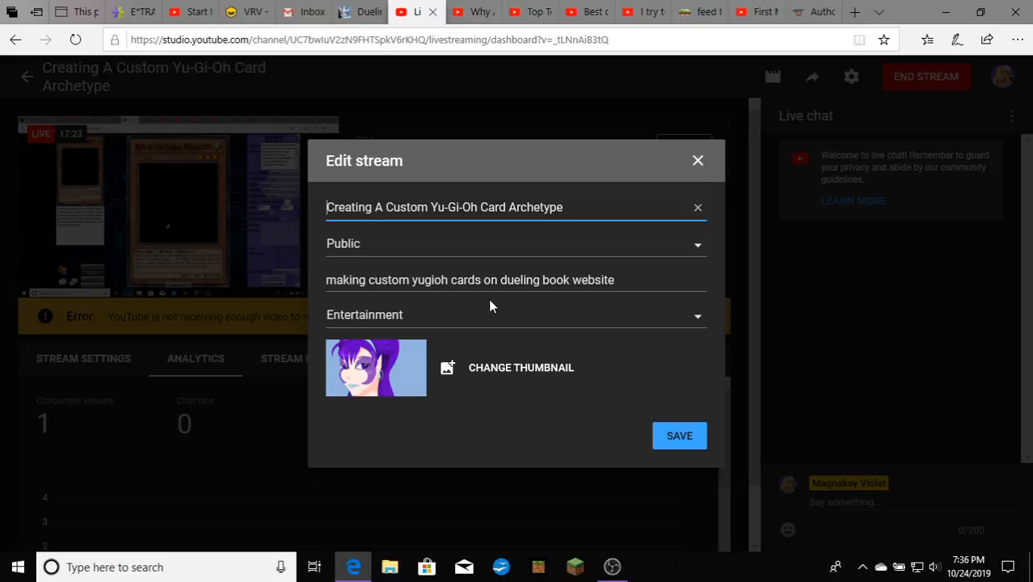
pyautogui.click(642, 281)
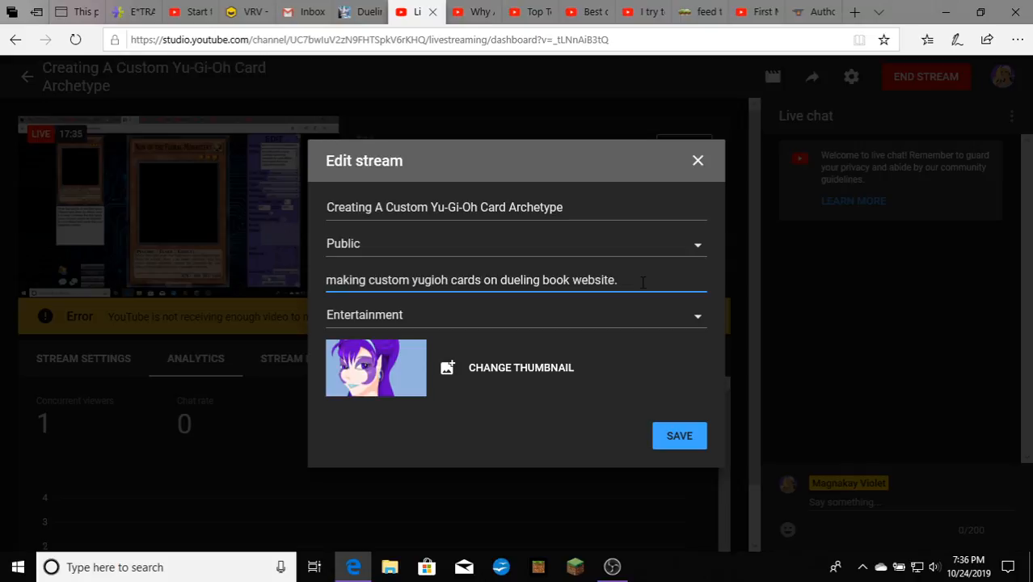
pyautogui.write('This is ')
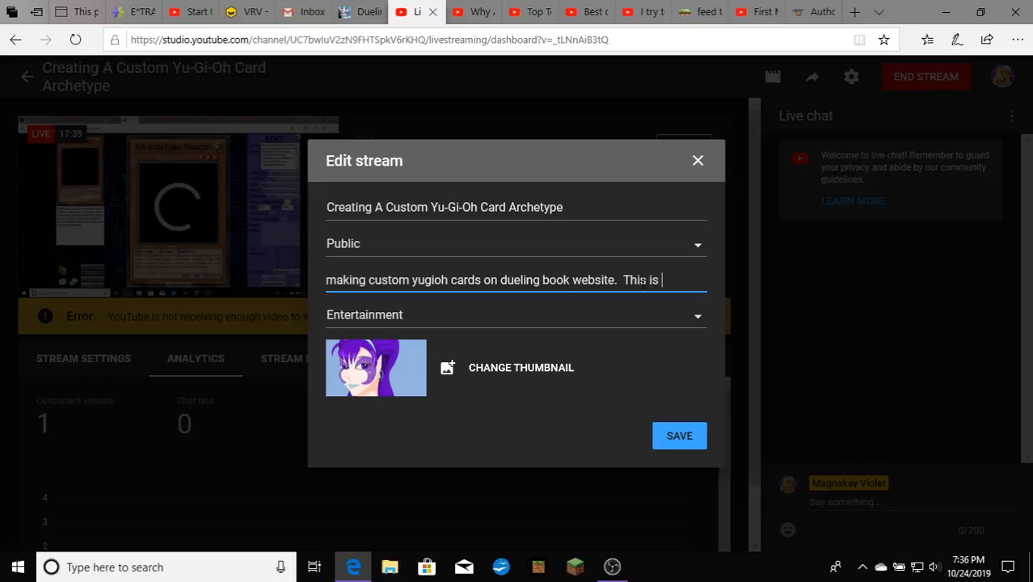
pyautogui.write('more')
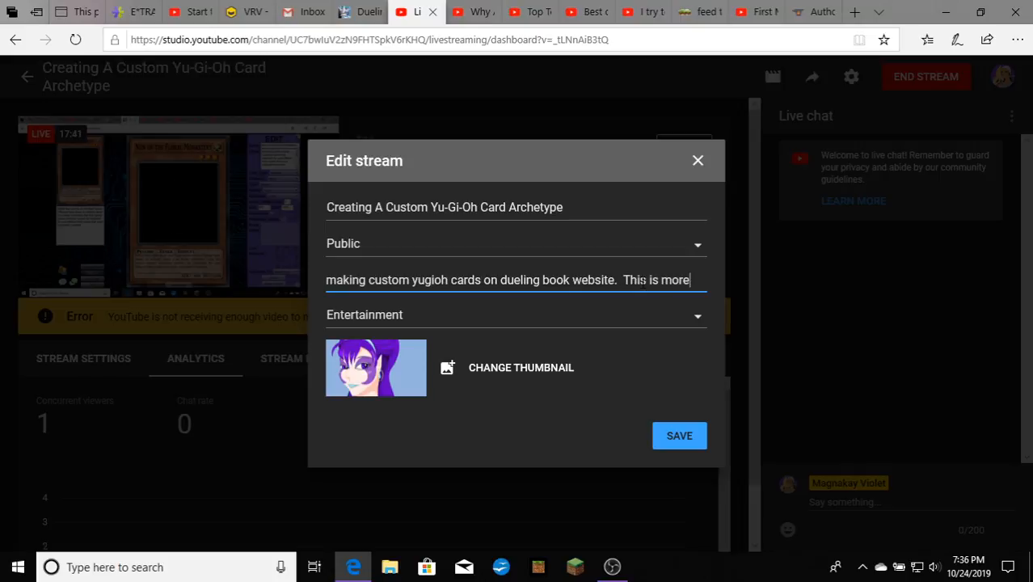
pyautogui.press('BackSpace')
pyautogui.press('BackSpace')
pyautogui.press('BackSpace')
pyautogui.press('BackSpace')
pyautogui.write('practice as I ')
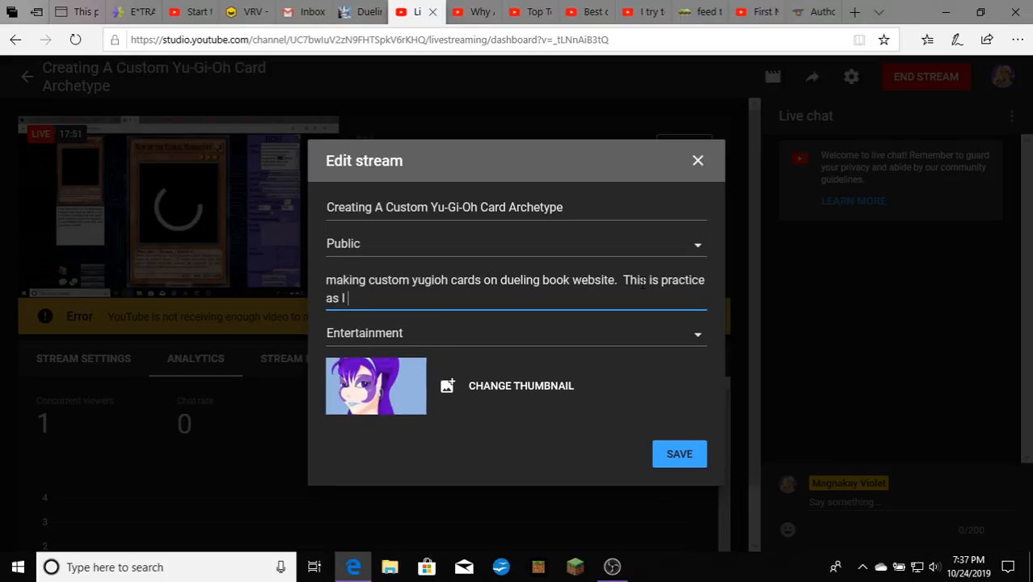
# - Complete the stream description with "am experimenting with OBS and so cannot reply to comments during stream." and save the stream details
pyautogui.write('am e')
pyautogui.write('xperimenting wit')
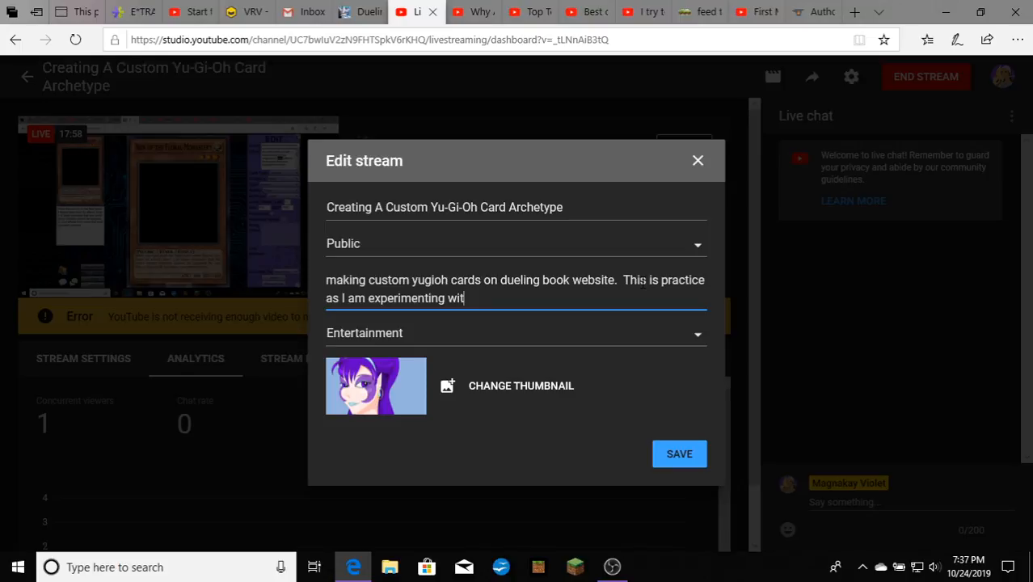
pyautogui.write('h OBS and so ca')
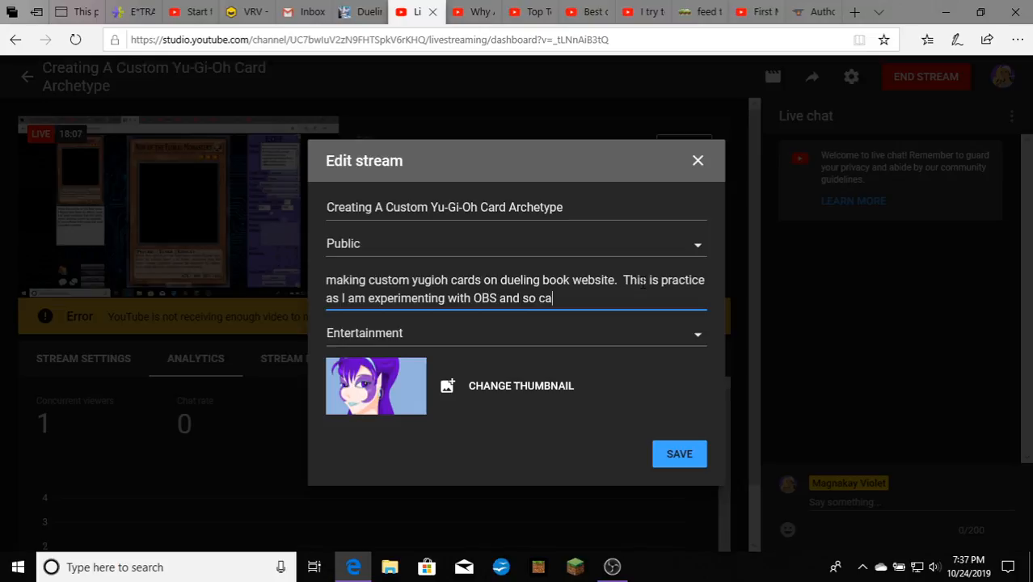
pyautogui.write('nnot reply to comments ')
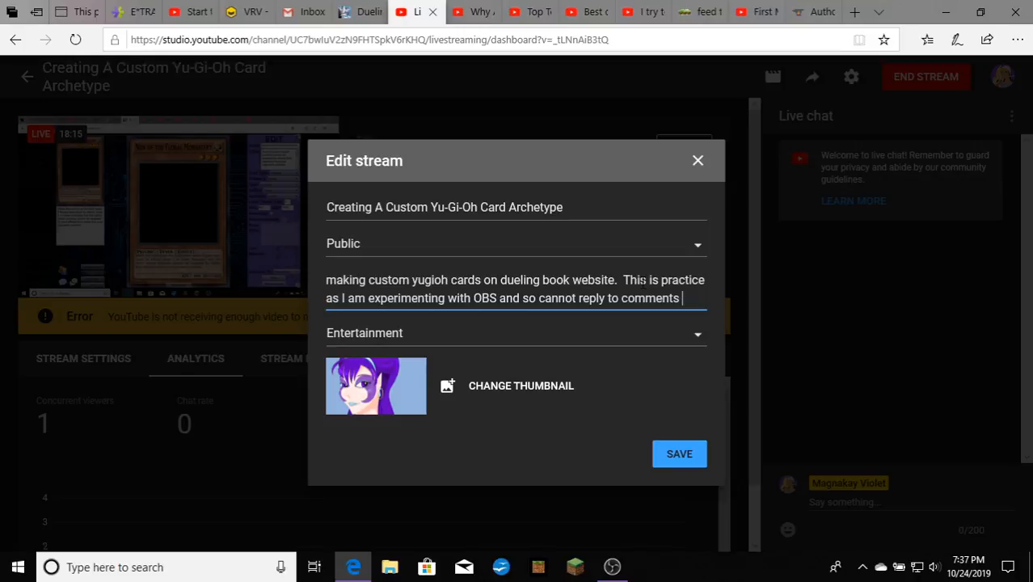
pyautogui.write('during s')
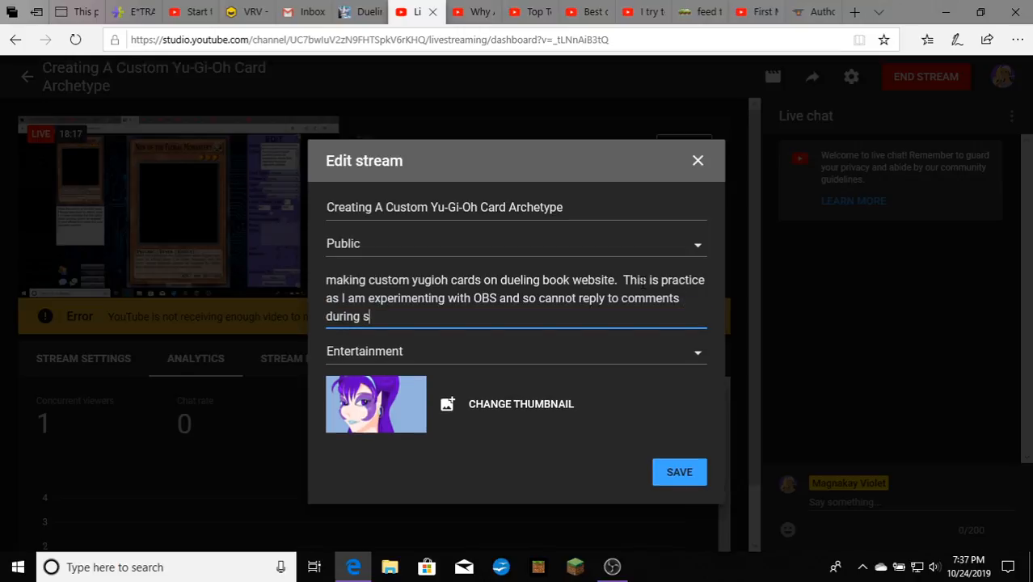
pyautogui.write('tream.')
pyautogui.click(677, 475)
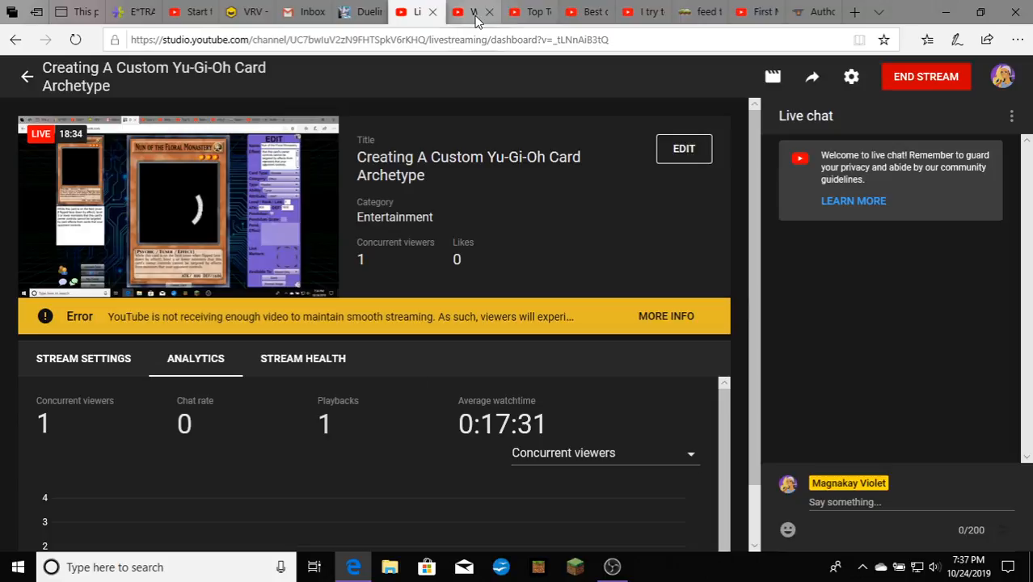
# - Switch back to Duelingbook, save the edited Nun card, and bring up the list of own custom cards
pyautogui.click(358, 9)
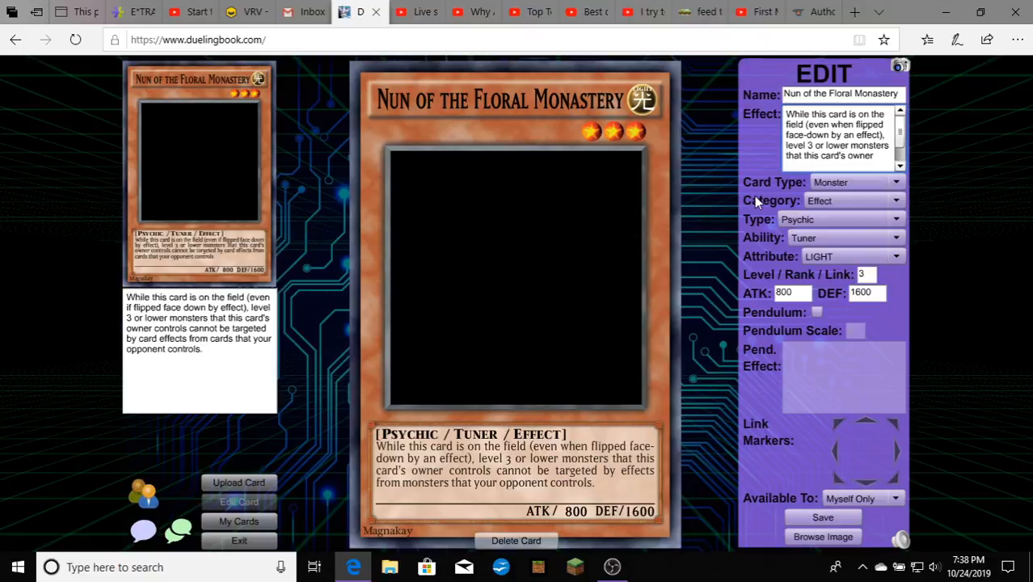
pyautogui.click(822, 519)
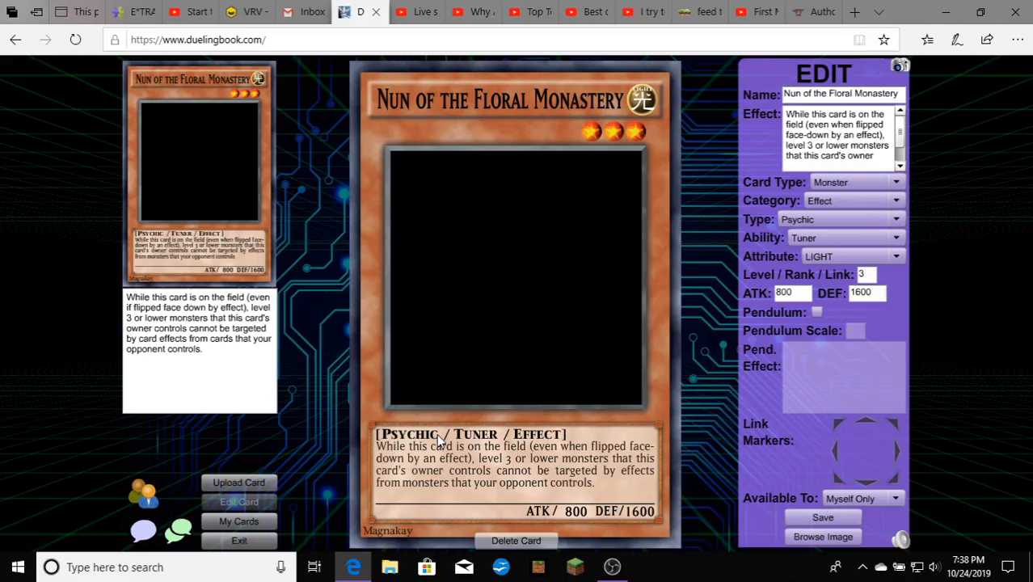
pyautogui.click(246, 524)
pyautogui.rightClick(247, 524)
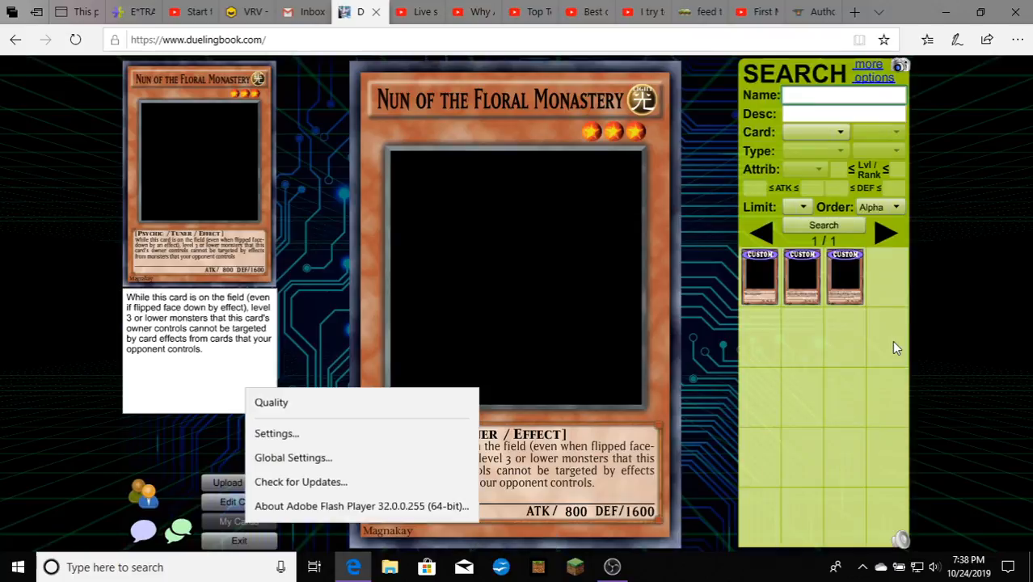
pyautogui.click(893, 348)
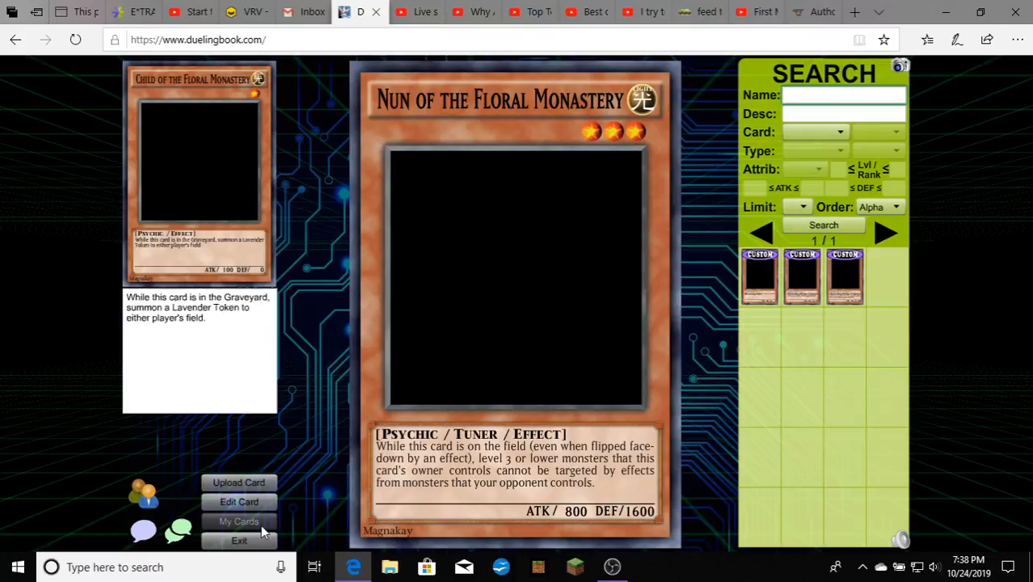
# - Start a new custom card and enter "Groundskeeper of the Floral Monster" as its name
pyautogui.click(243, 483)
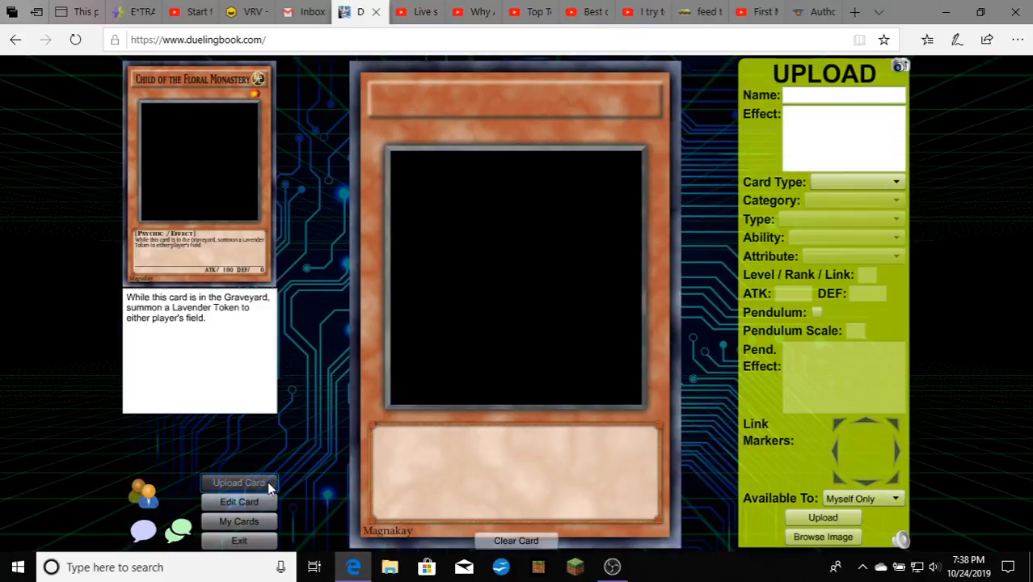
pyautogui.click(844, 93)
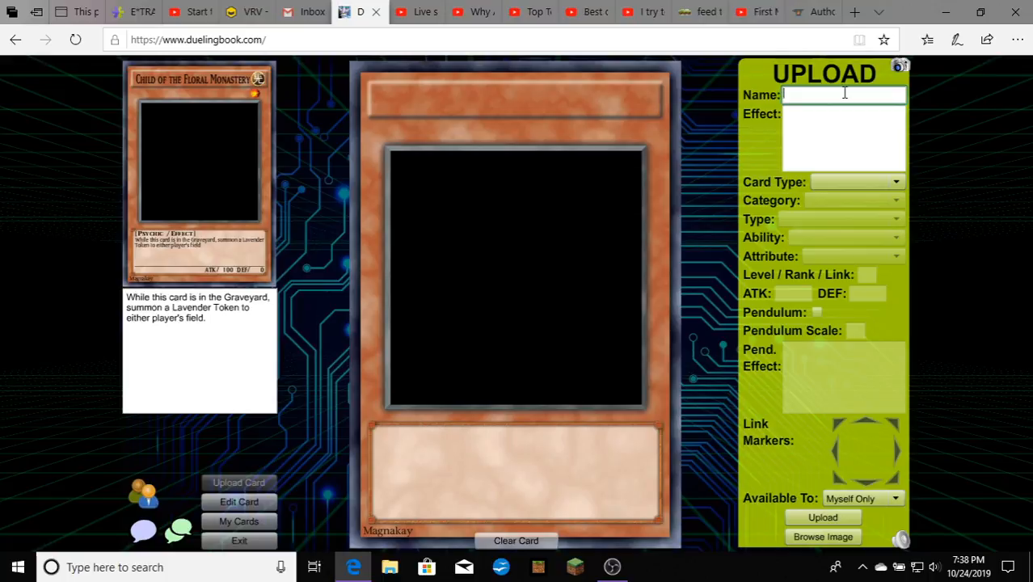
pyautogui.write('G')
pyautogui.write('rounds')
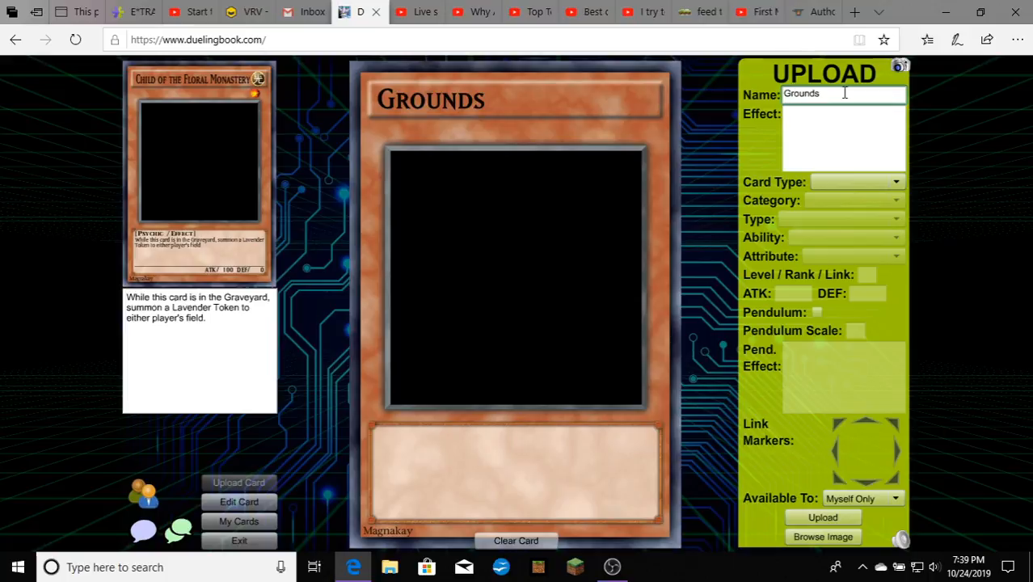
pyautogui.write('keeper')
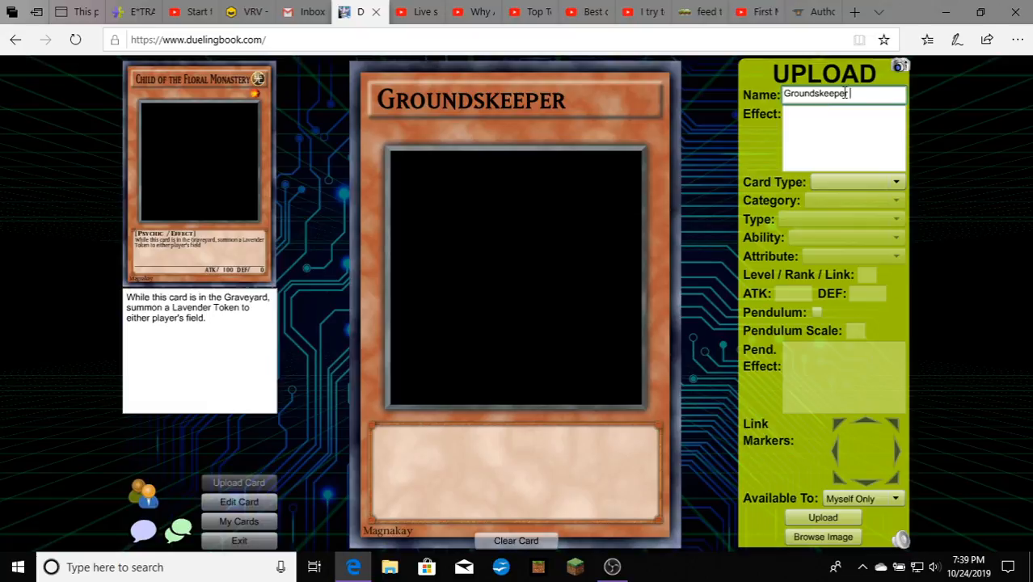
pyautogui.write(' of the ')
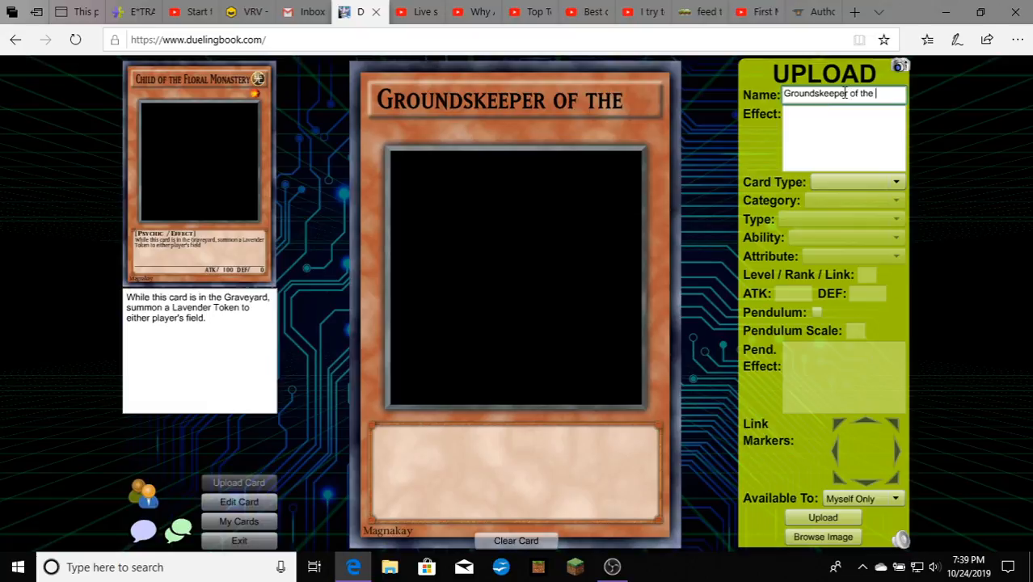
pyautogui.write('Flor')
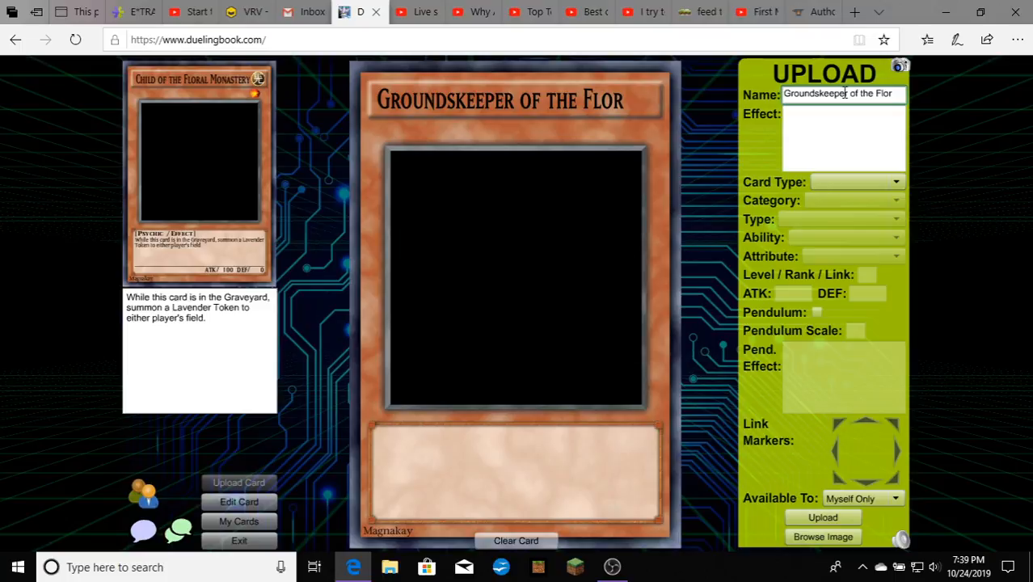
pyautogui.write('al')
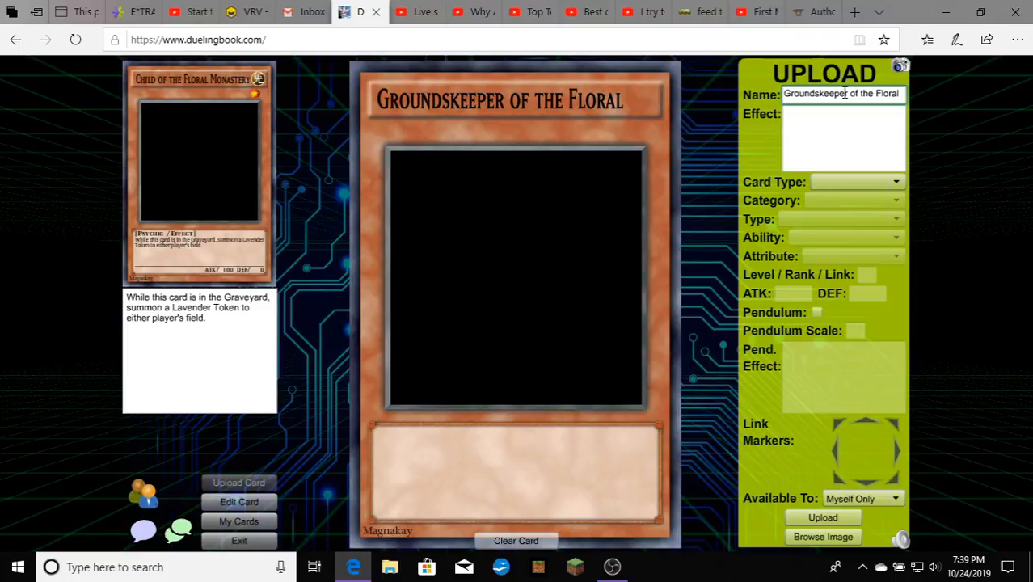
pyautogui.write(' Mon')
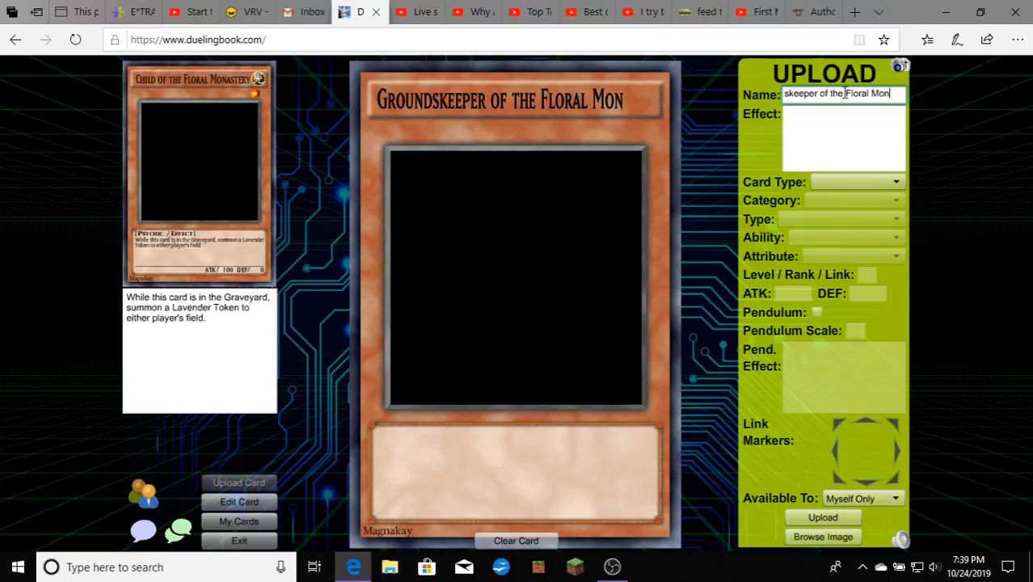
pyautogui.write('ster')
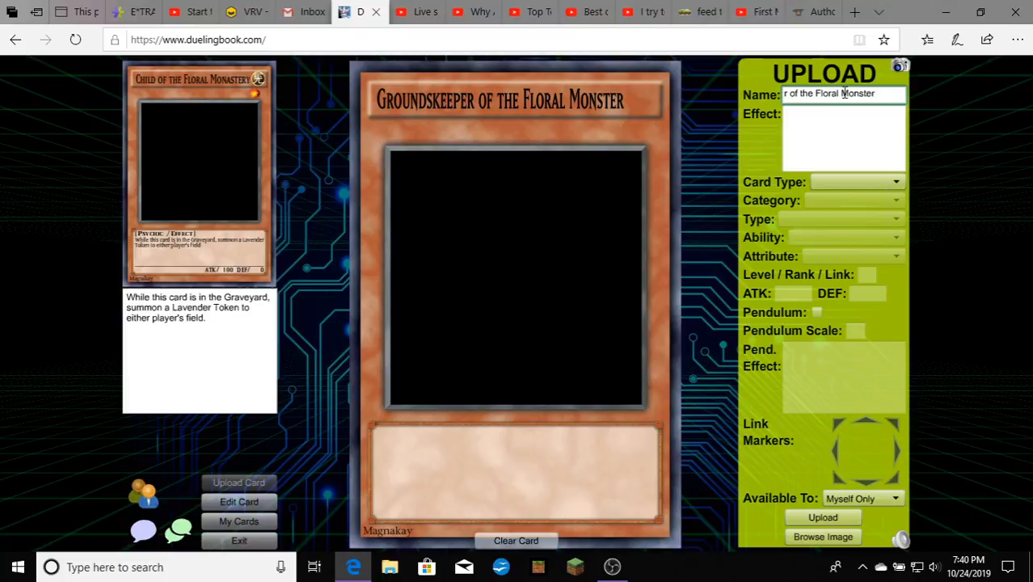
# - Correct the last word of the new card's name so it reads "Groundskeeper of the Floral Monastery"
pyautogui.press('BackSpace')
pyautogui.press('BackSpace')
pyautogui.press('BackSpace')
pyautogui.press('BackSpace')
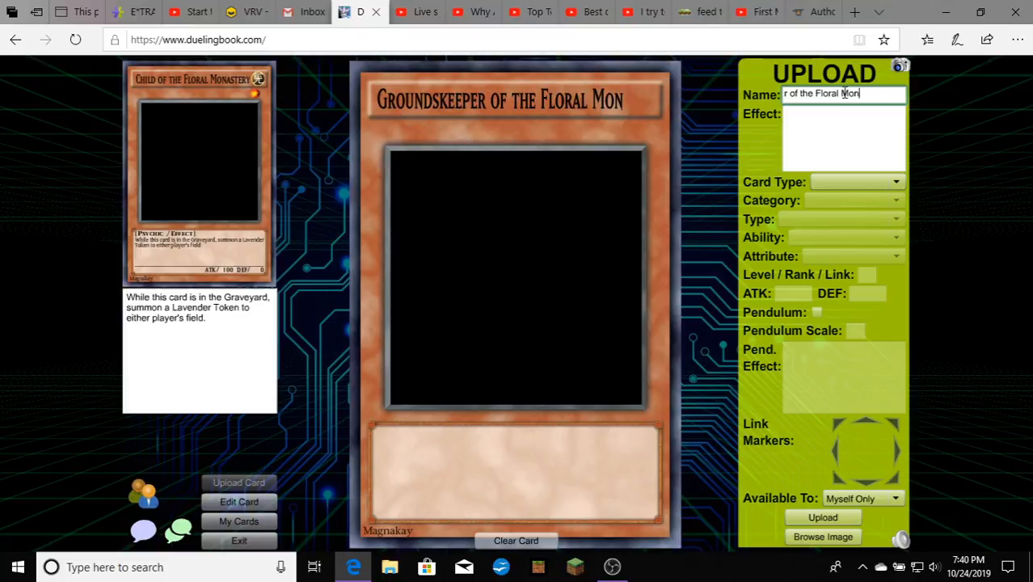
pyautogui.write('aster')
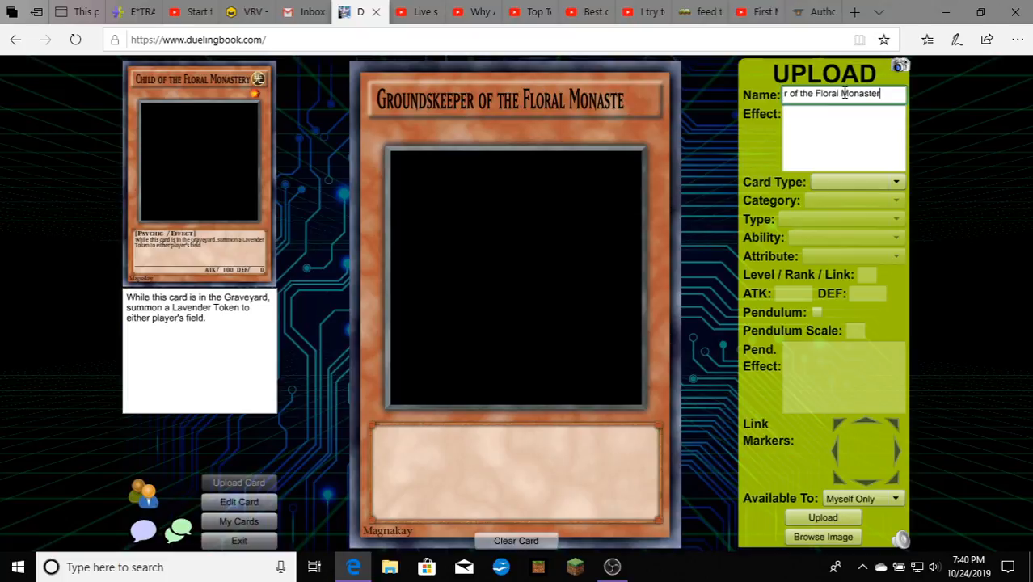
pyautogui.write('y')
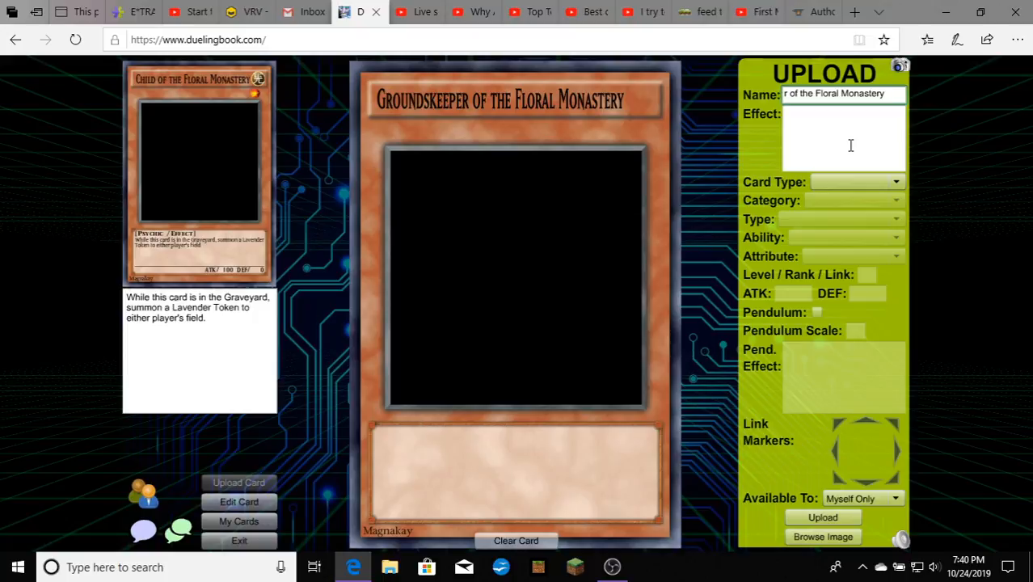
# - Set the Groundskeeper card's card type to Monster and its category to Effect
pyautogui.click(897, 181)
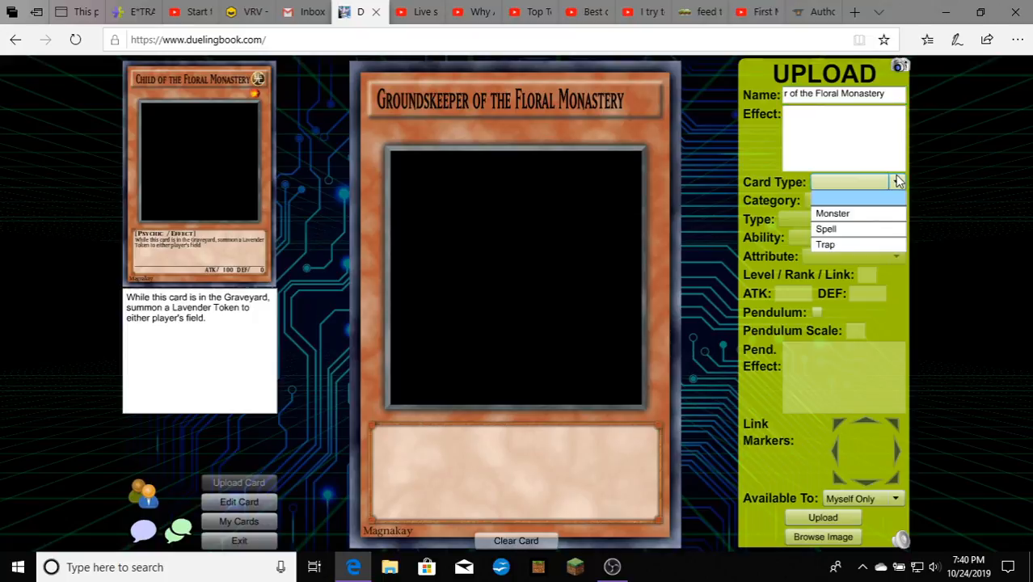
pyautogui.click(893, 213)
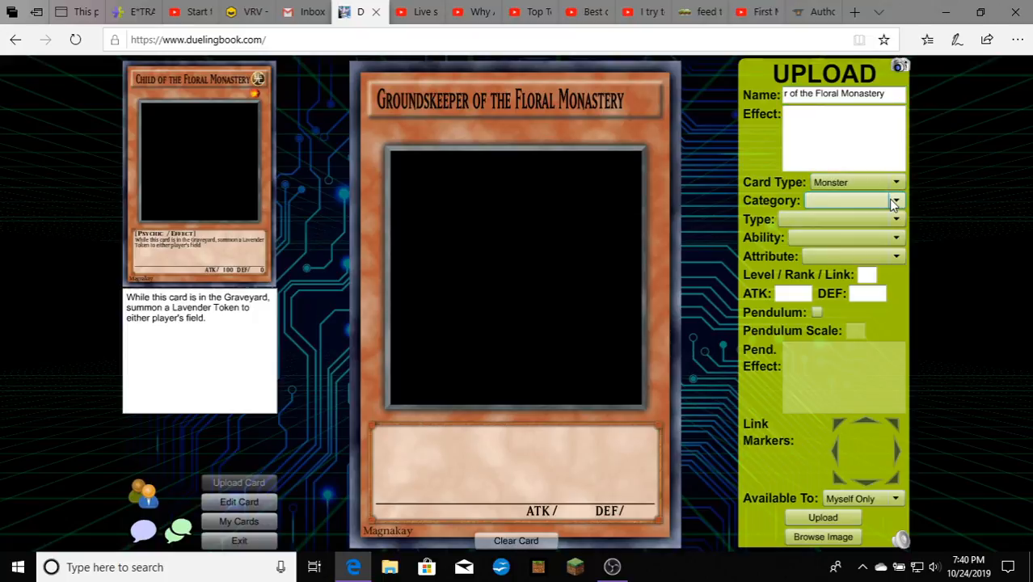
pyautogui.click(894, 202)
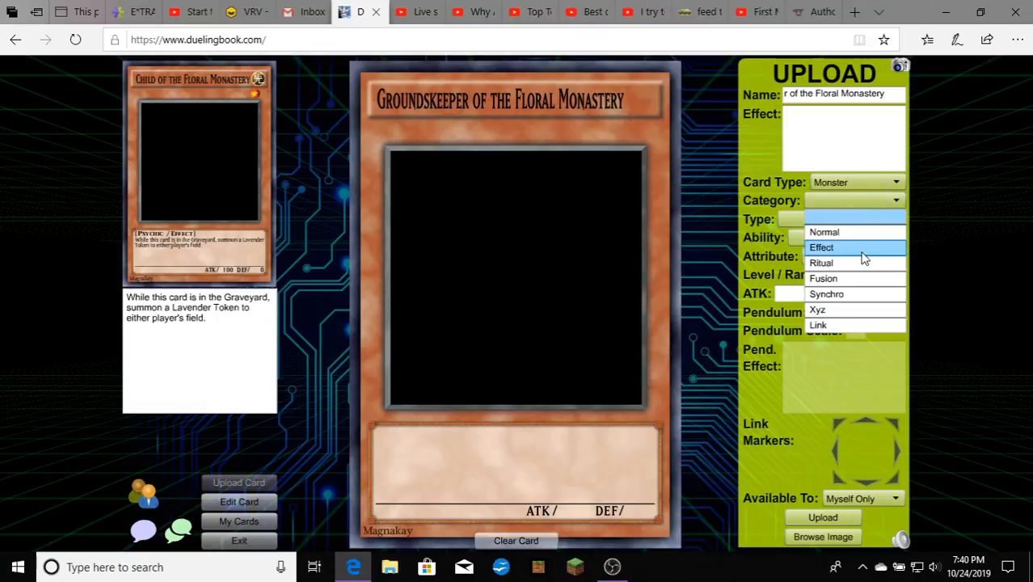
pyautogui.click(861, 251)
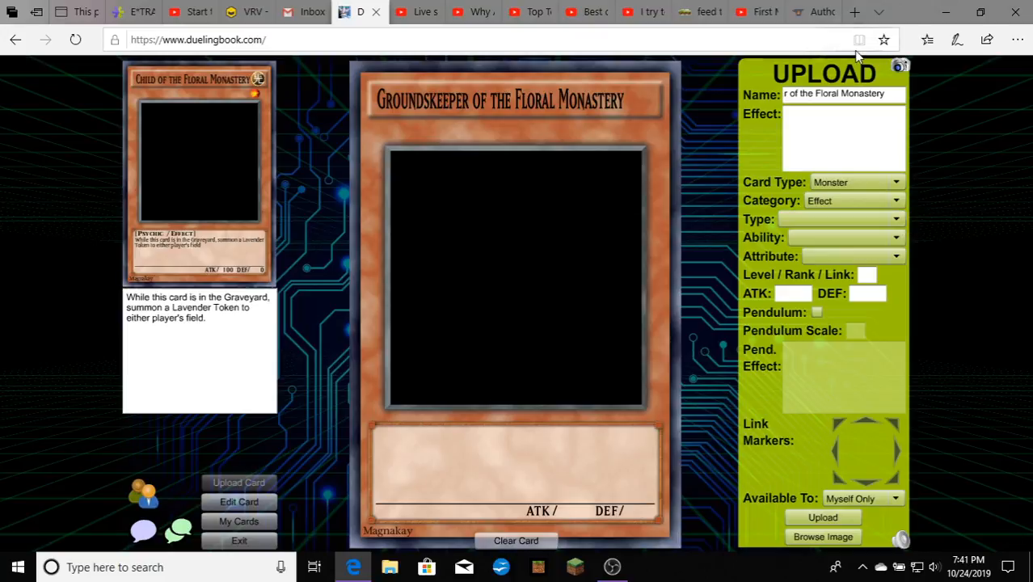
pyautogui.click(866, 224)
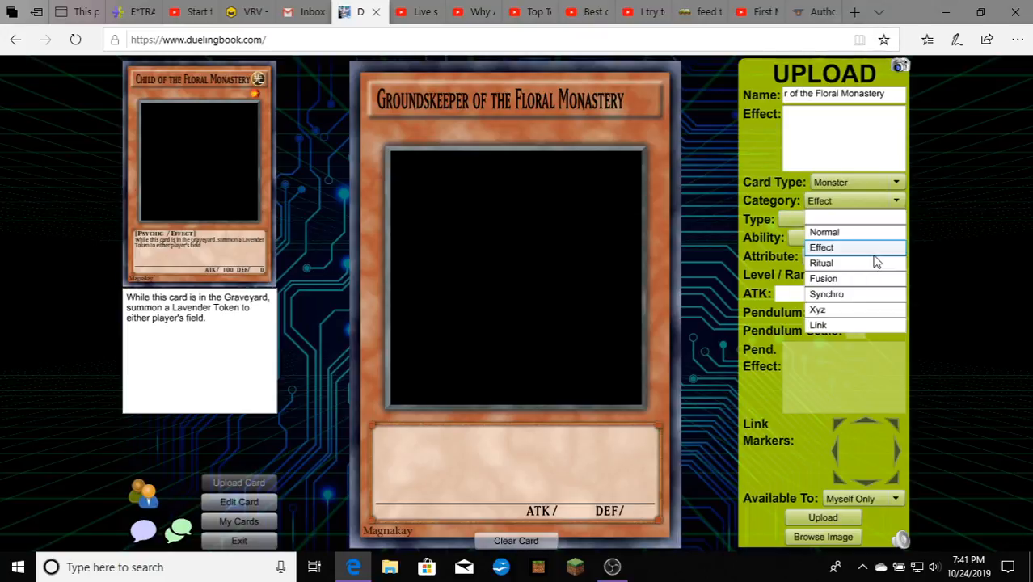
pyautogui.click(897, 202)
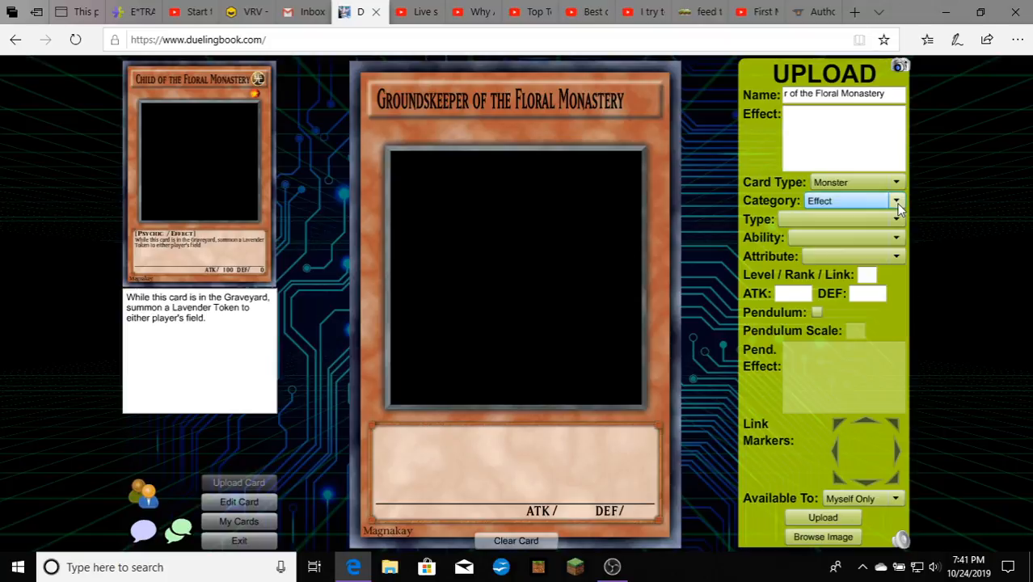
# - Set the Groundskeeper card's monster type to Psychic
pyautogui.click(897, 219)
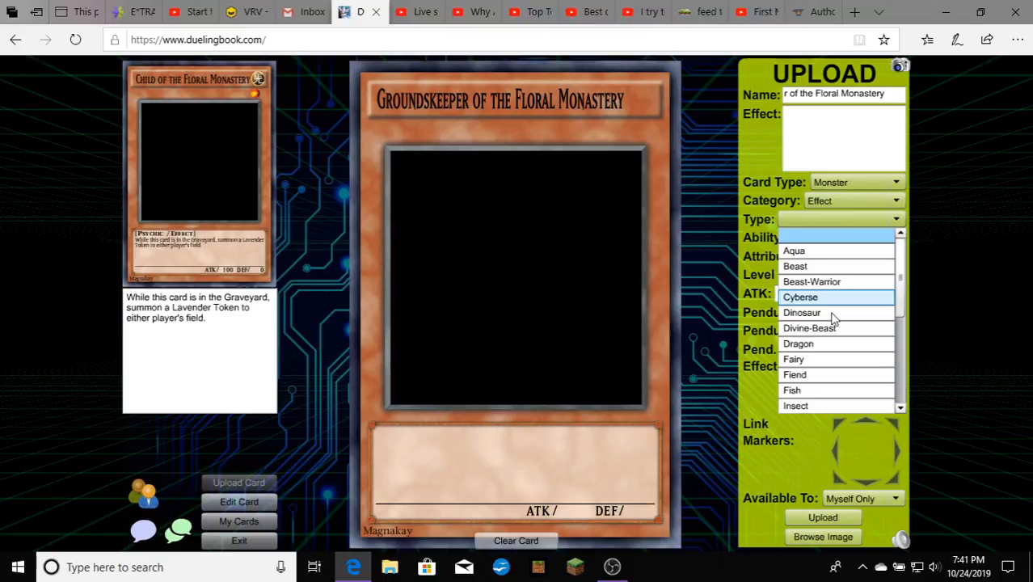
pyautogui.scroll(-2, 834, 323)
pyautogui.click(833, 367)
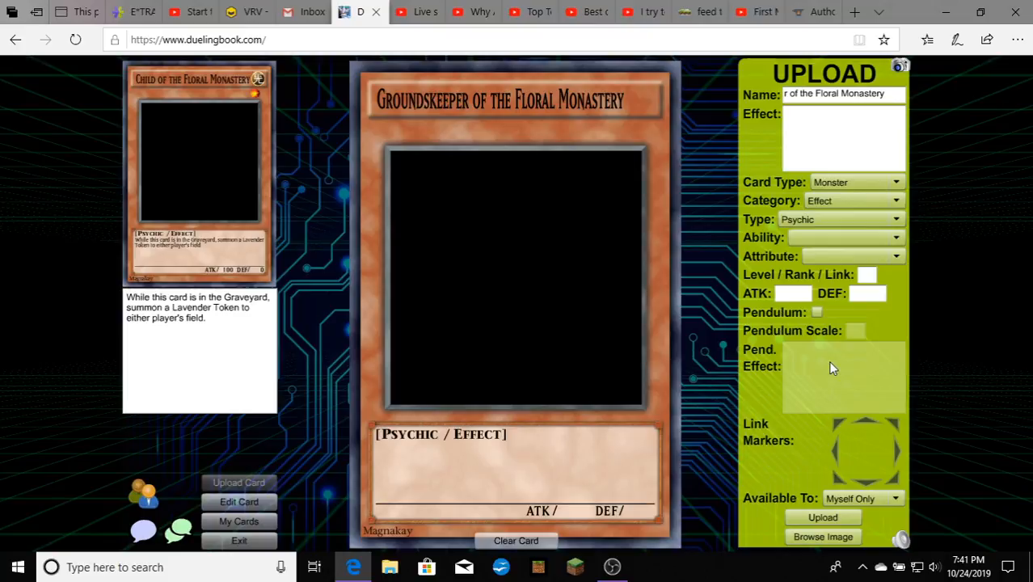
# - Set the Groundskeeper card's attribute to LIGHT, leaving its ability blank
pyautogui.click(897, 238)
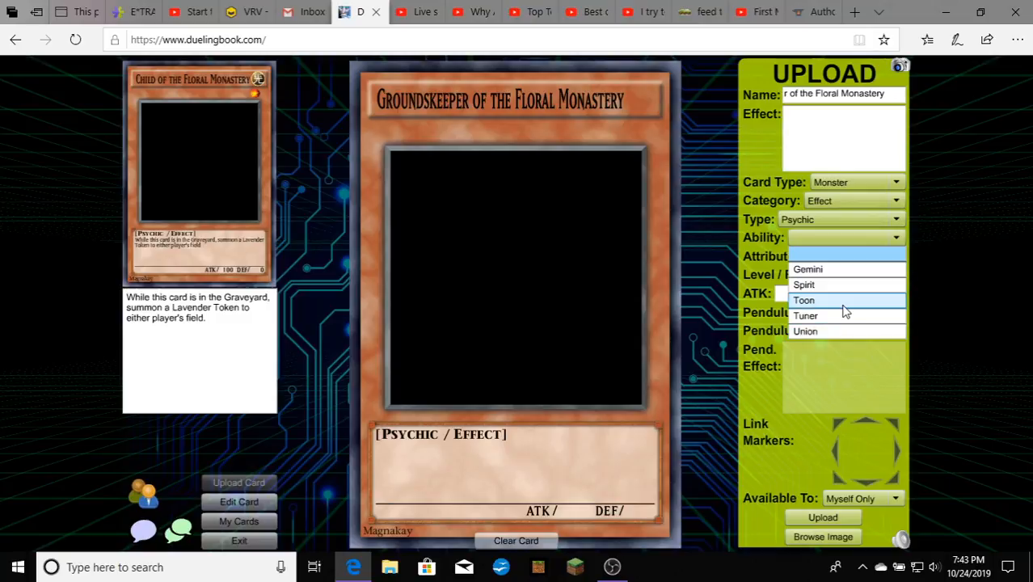
pyautogui.click(848, 257)
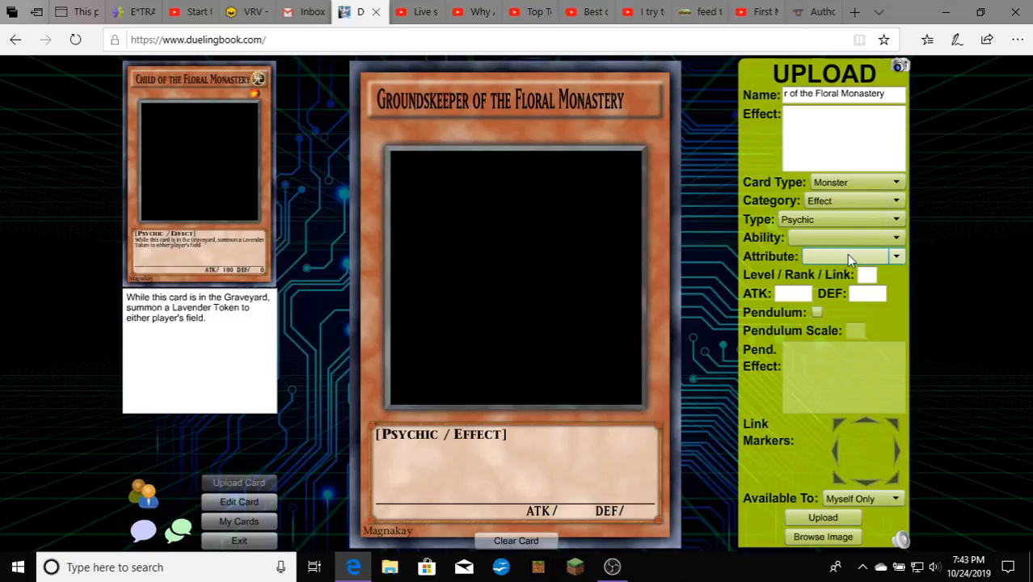
pyautogui.click(846, 255)
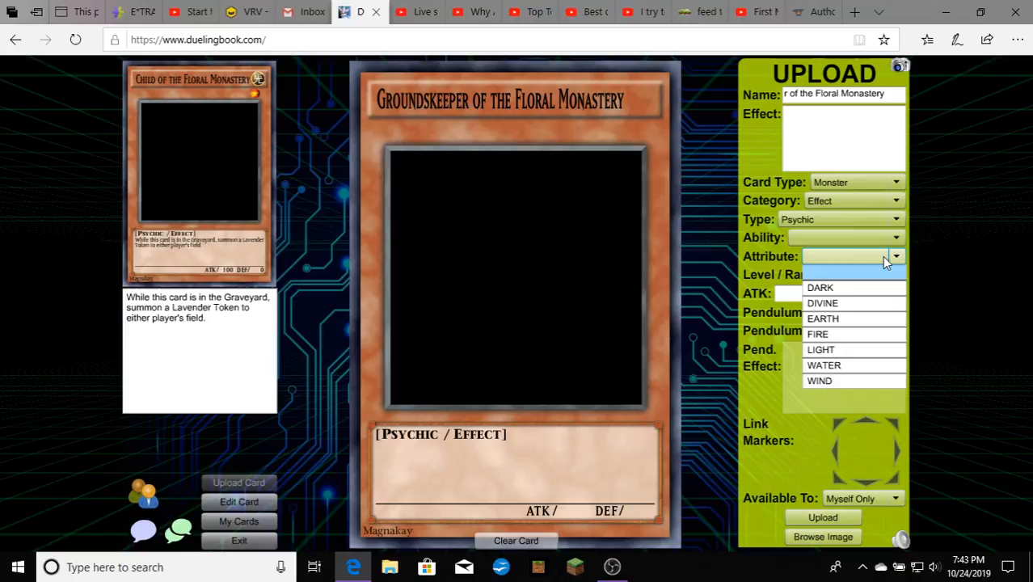
pyautogui.click(875, 334)
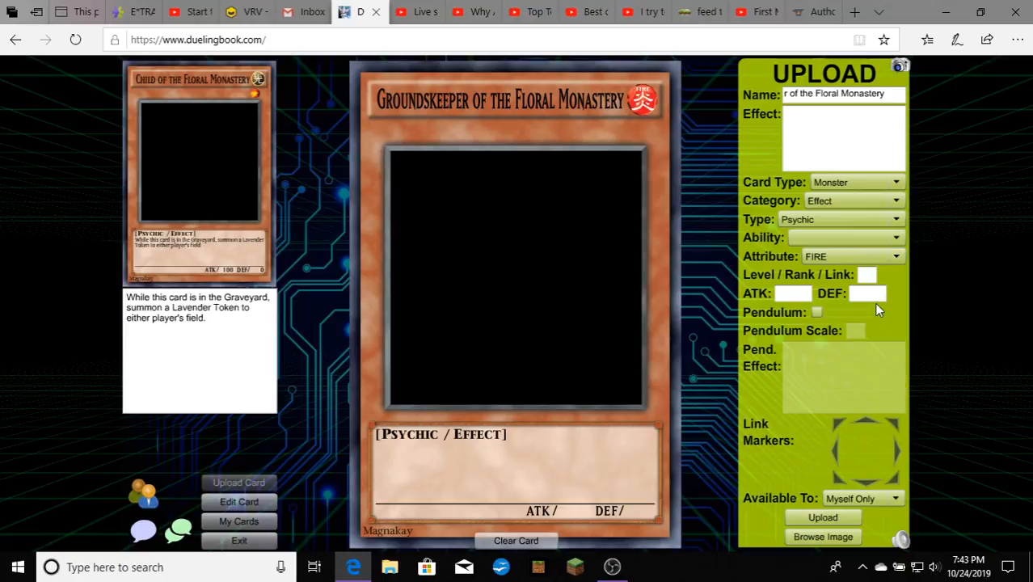
pyautogui.hotkey('alt', 'Down')
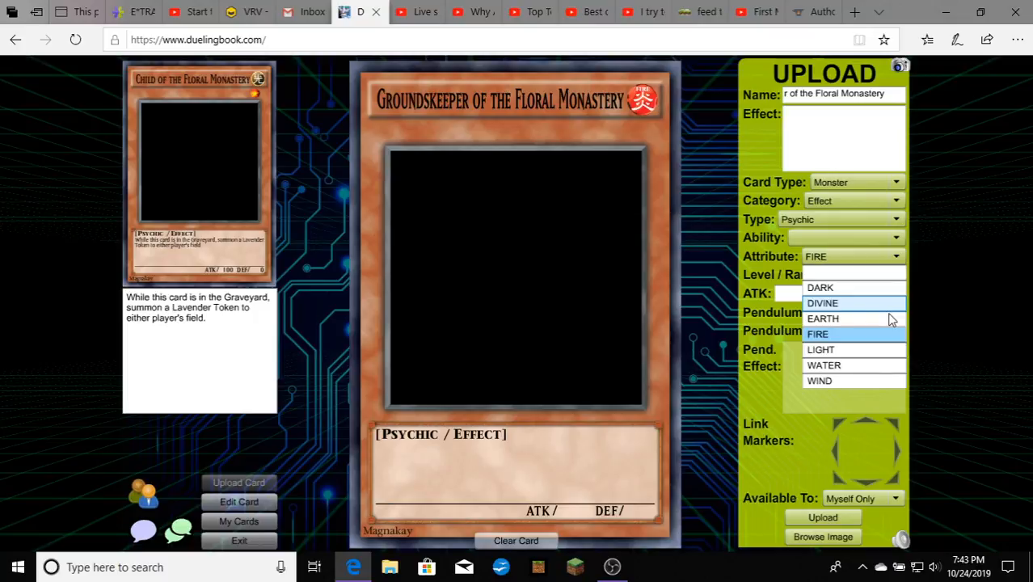
pyautogui.press('Down')
pyautogui.press('Return')
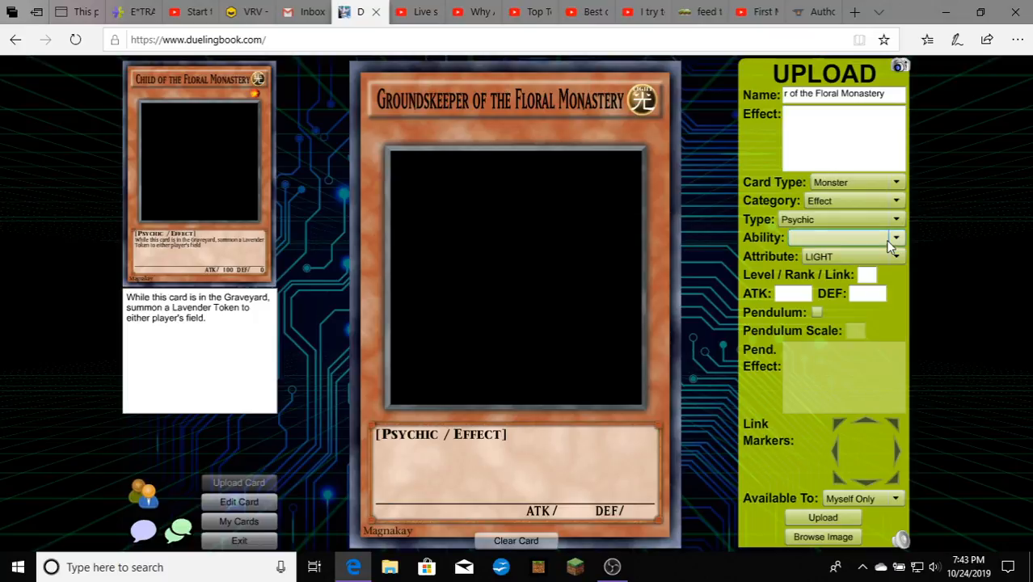
# - Set the Groundskeeper card's level to 5
pyautogui.click(895, 257)
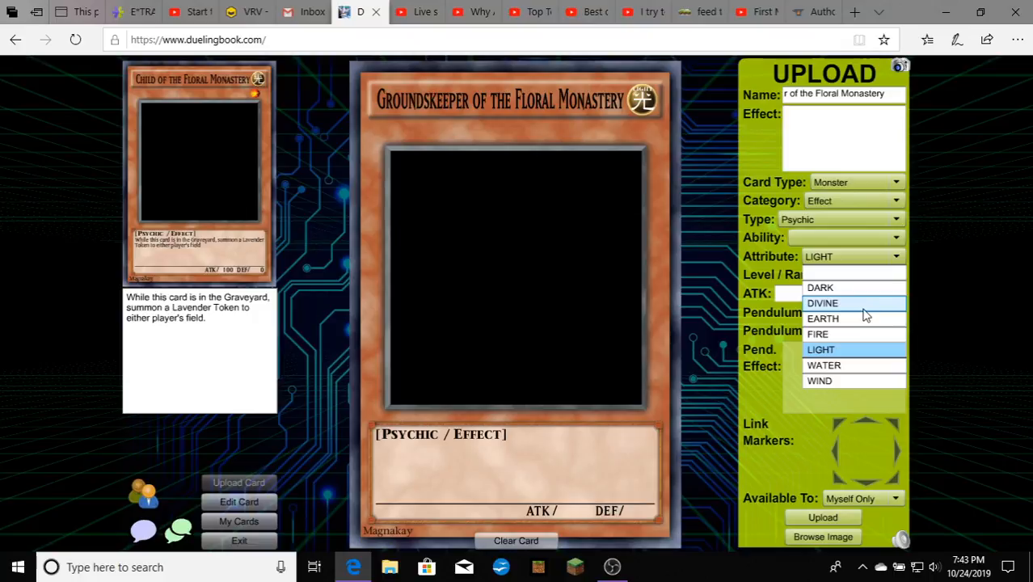
pyautogui.click(784, 301)
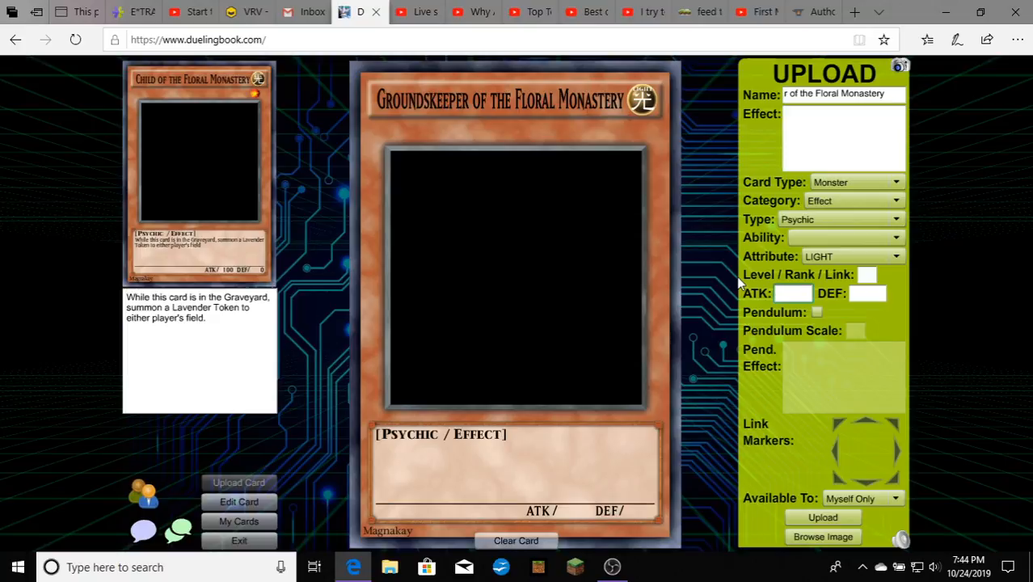
pyautogui.click(869, 276)
pyautogui.write('5')
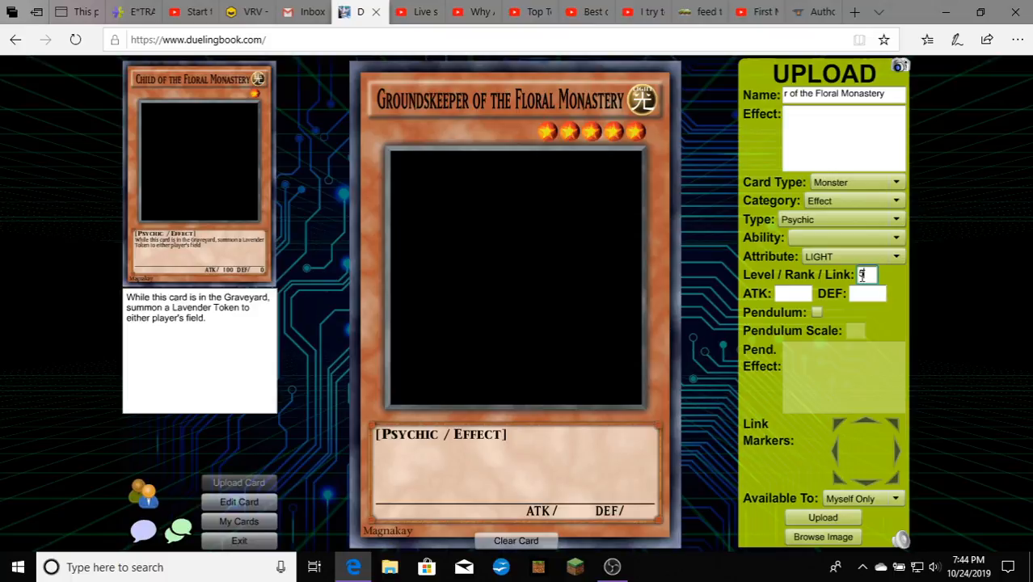
# - Give the Groundskeeper card 2100 ATK and 1500 DEF
pyautogui.click(790, 298)
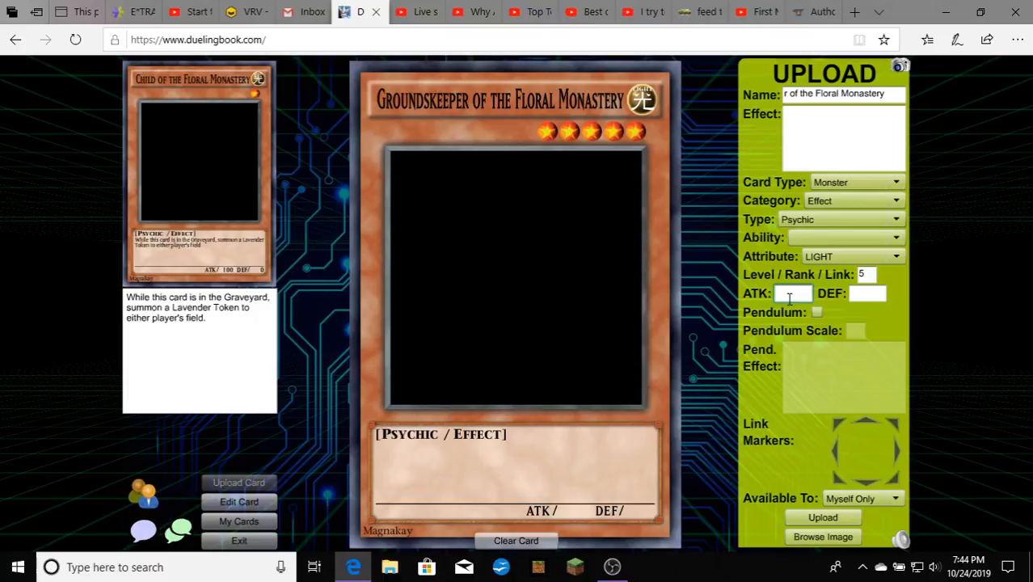
pyautogui.write('2100')
pyautogui.click(866, 294)
pyautogui.write('4')
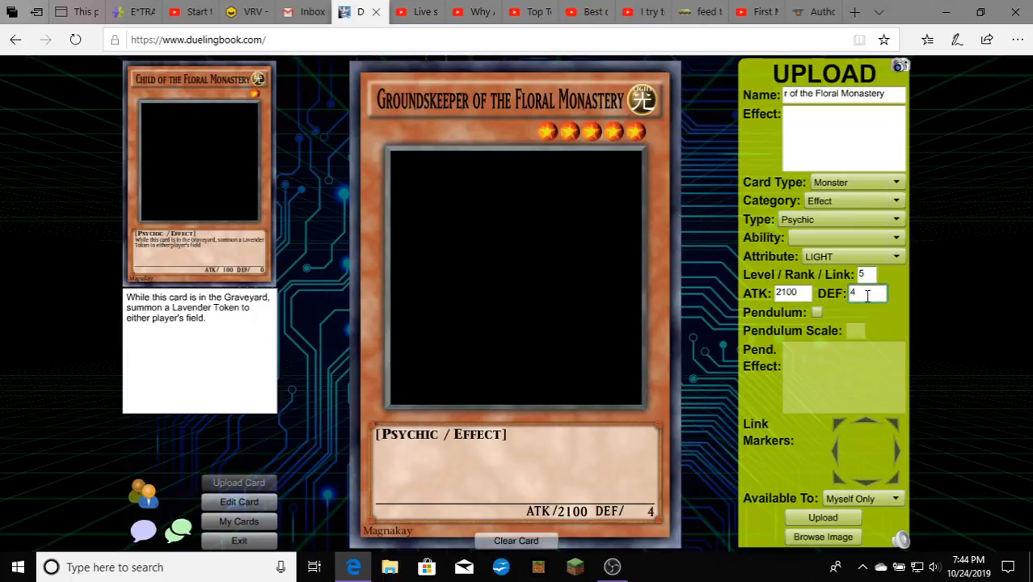
pyautogui.press('BackSpace')
pyautogui.write('1500')
# - Look through the available monster types for the Groundskeeper card
pyautogui.click(822, 159)
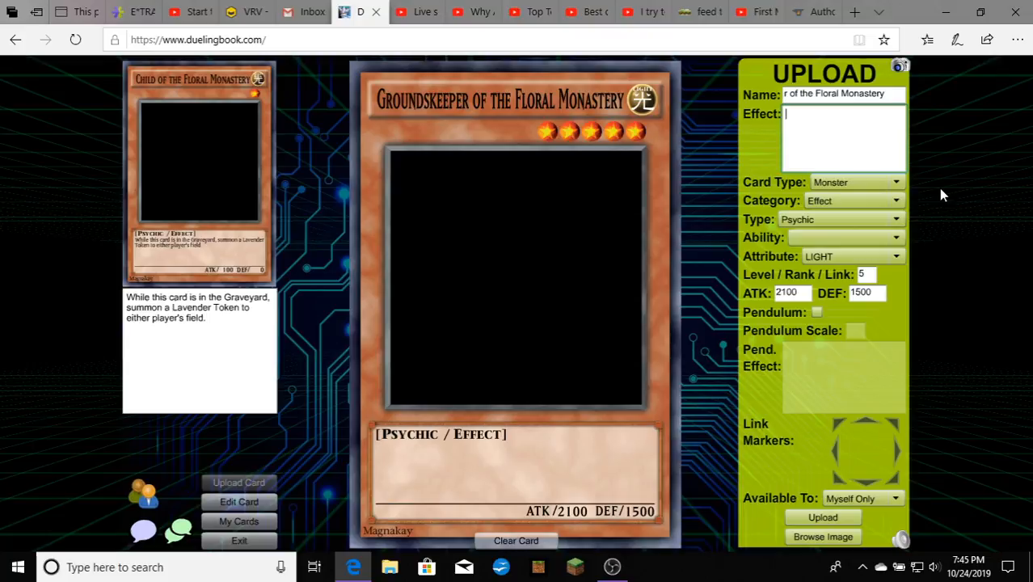
pyautogui.click(897, 218)
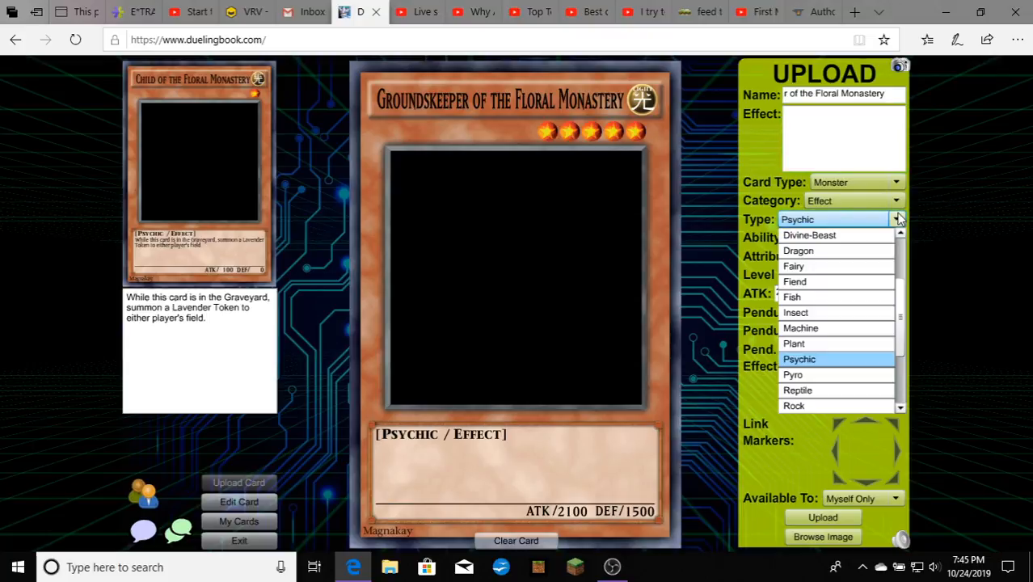
pyautogui.scroll(-3, 891, 267)
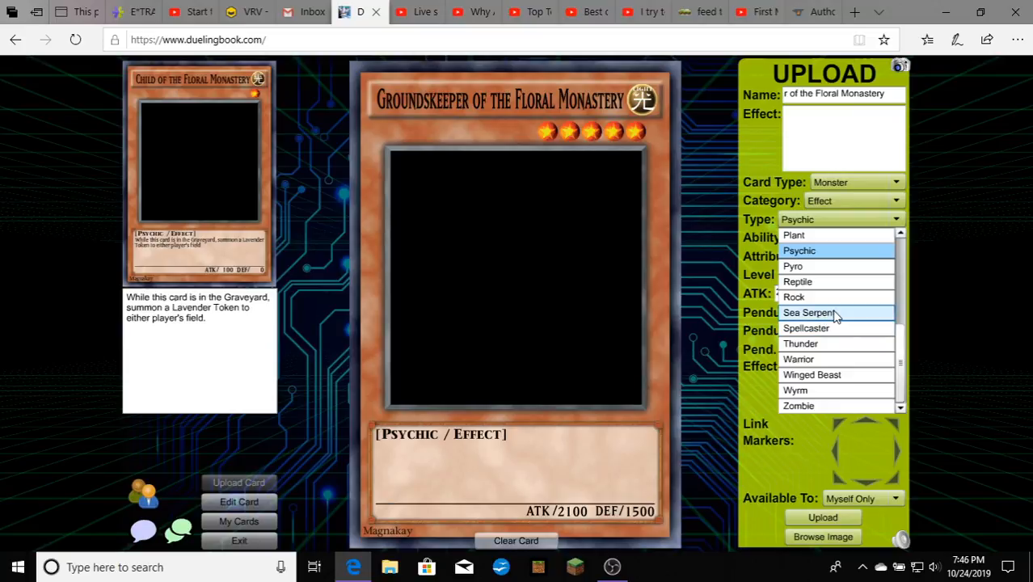
pyautogui.scroll(1, 835, 316)
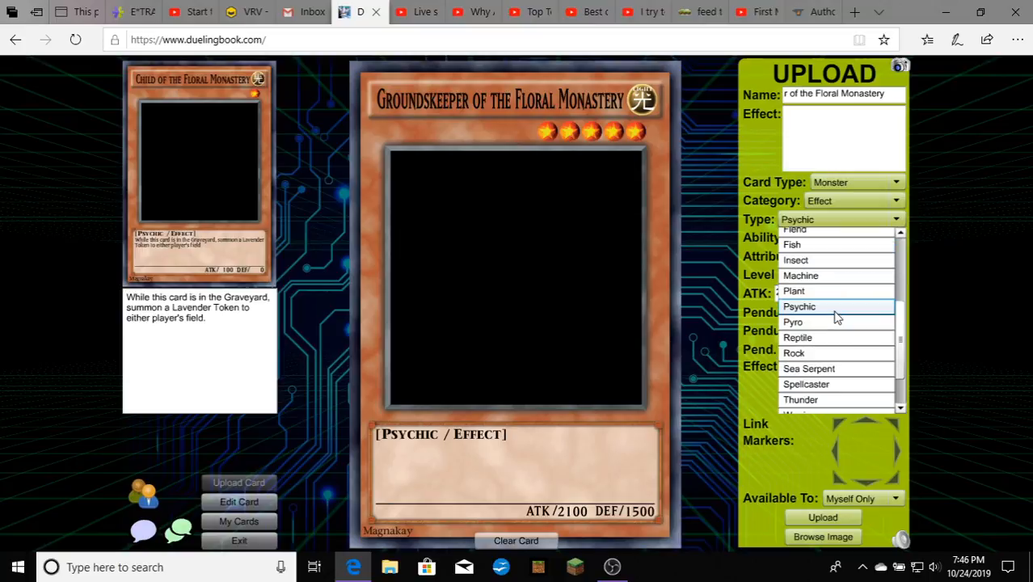
pyautogui.scroll(1, 836, 321)
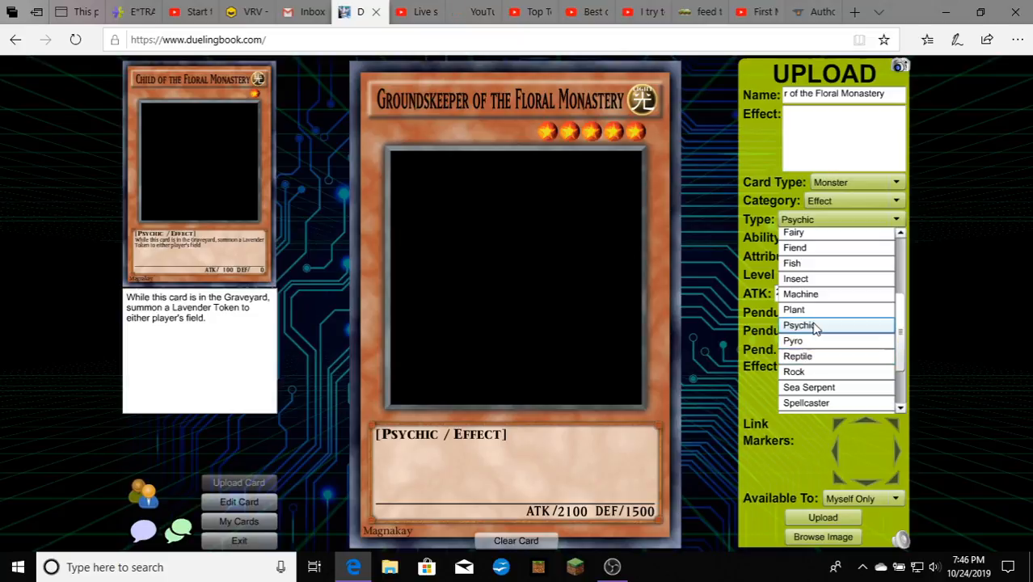
pyautogui.scroll(1, 840, 339)
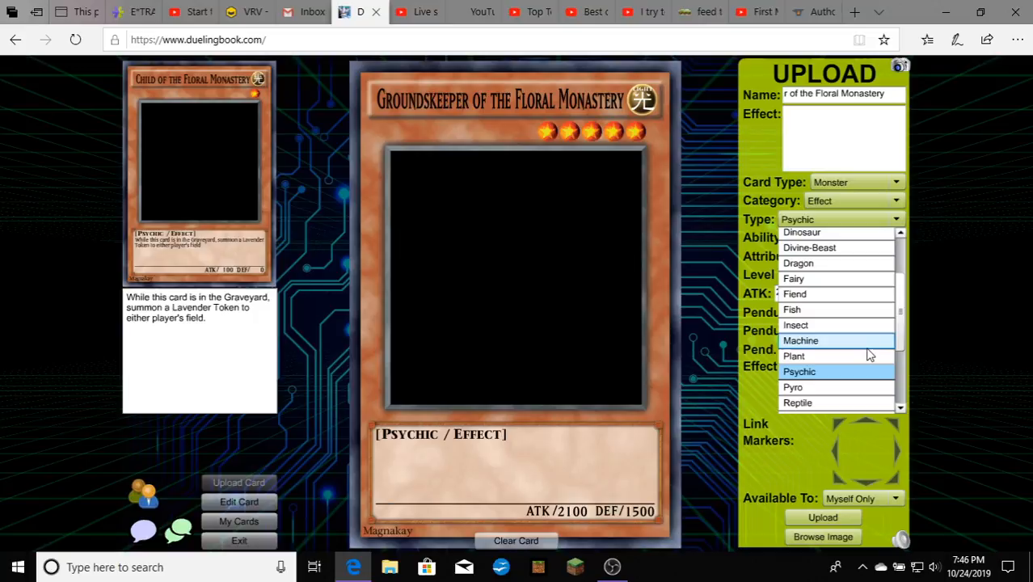
pyautogui.scroll(1, 795, 385)
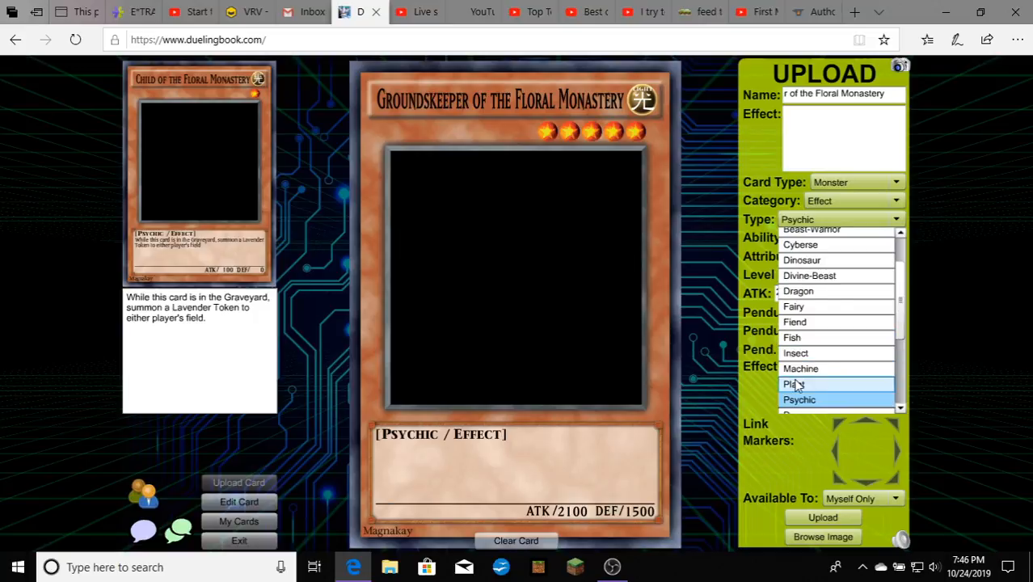
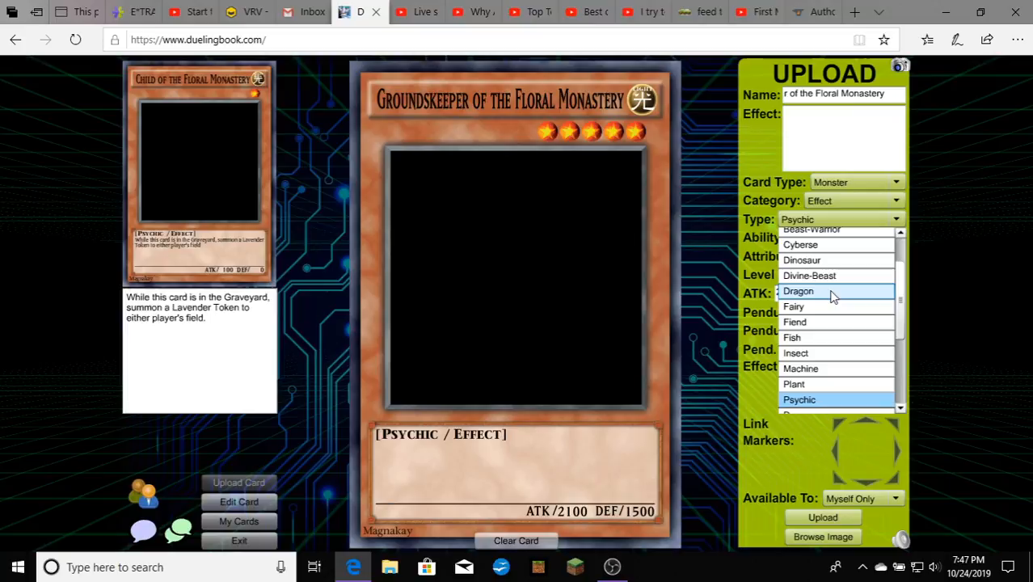
pyautogui.scroll(3, 830, 315)
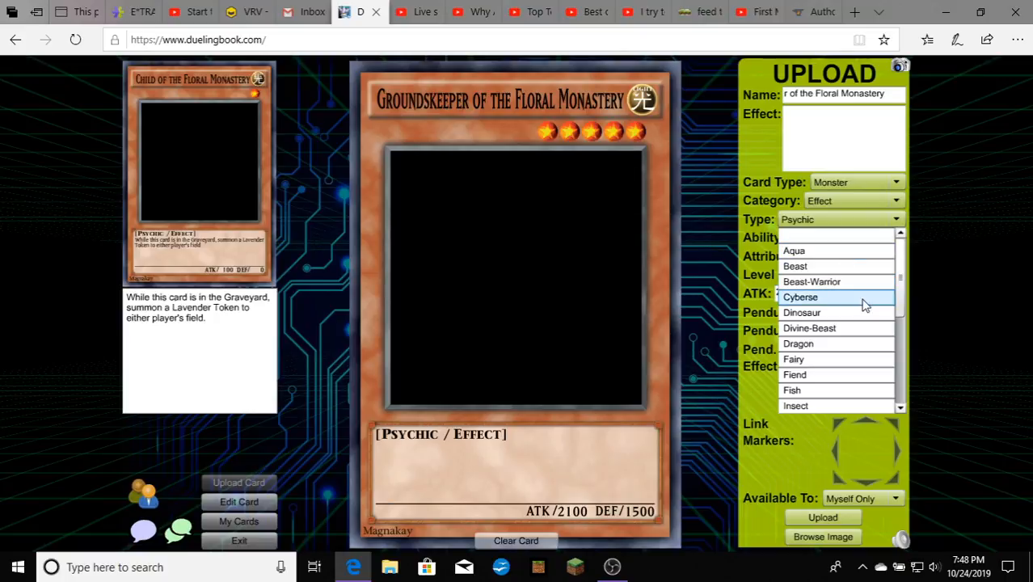
pyautogui.click(940, 282)
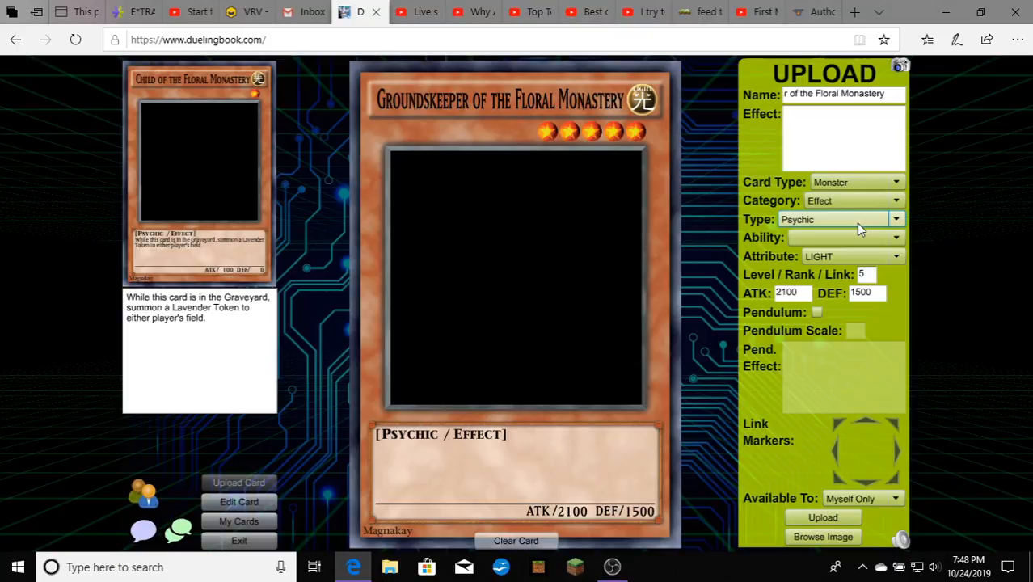
# - Begin the Groundskeeper card's effect text with "This monster can be Special Summoned", capitalizing both words of the summon term
pyautogui.click(815, 112)
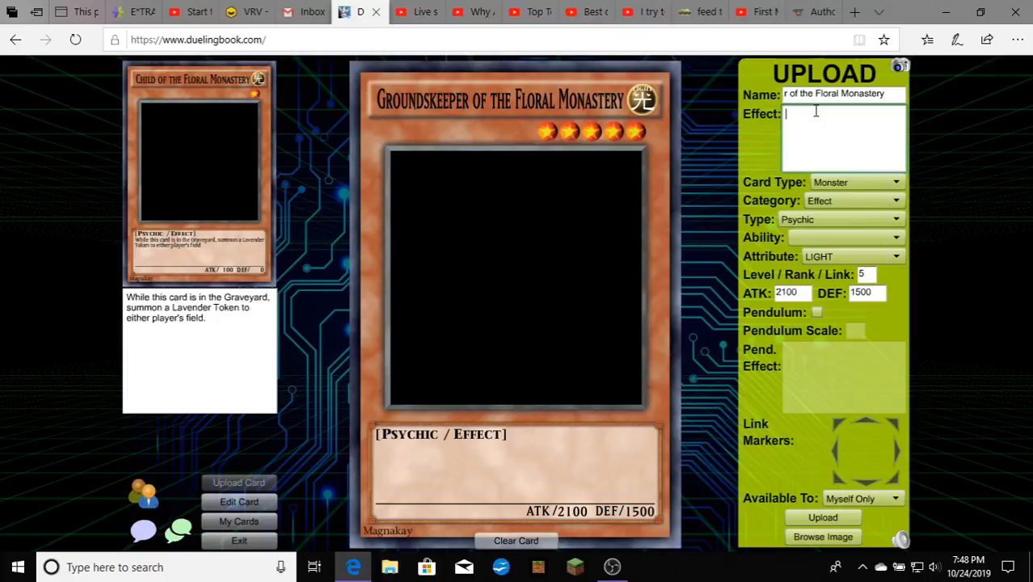
pyautogui.write('This monster c')
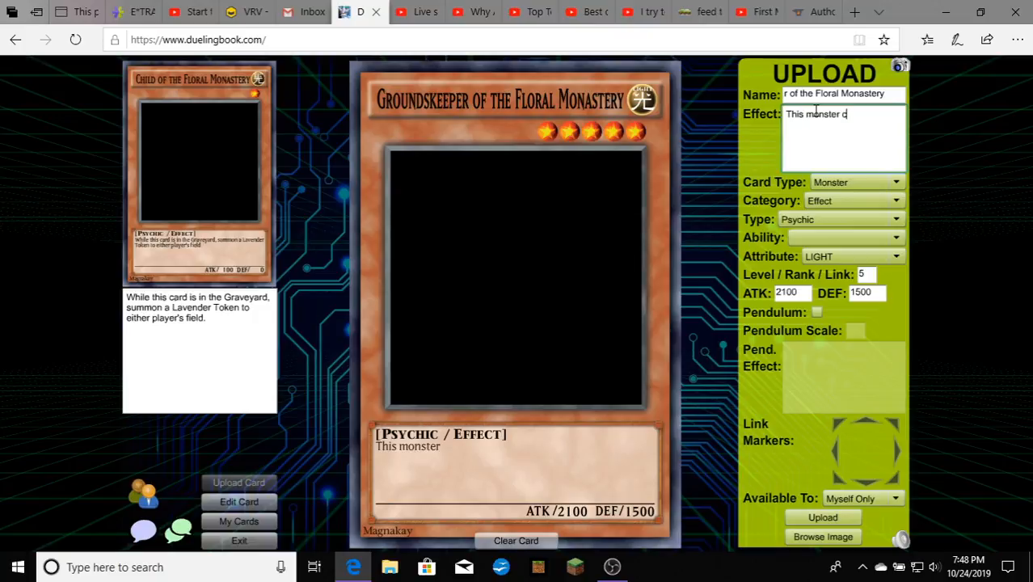
pyautogui.write('an be special')
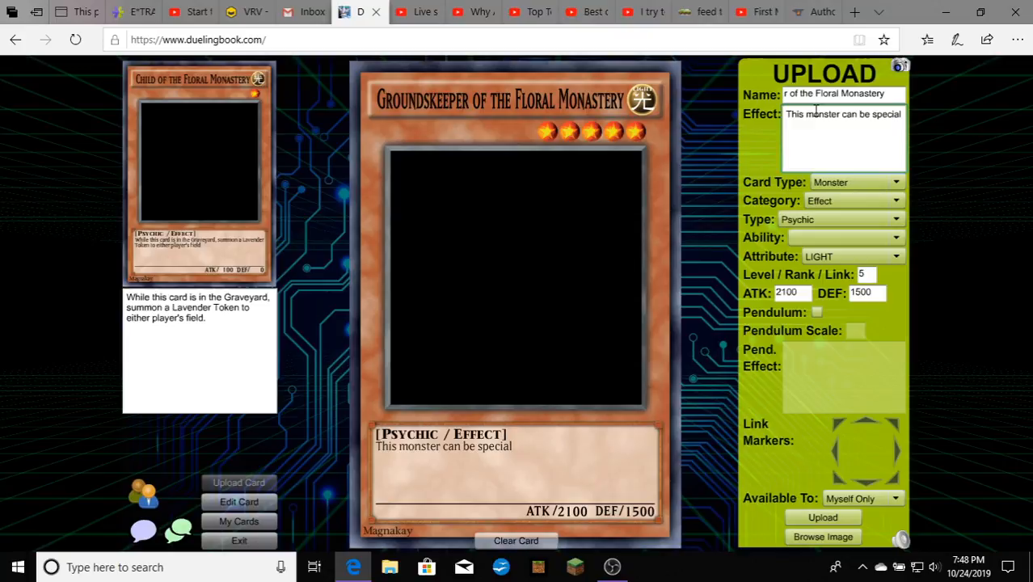
pyautogui.press('Left')
pyautogui.press('Left')
pyautogui.press('Left')
pyautogui.press('Left')
pyautogui.press('BackSpace')
pyautogui.write('Special ')
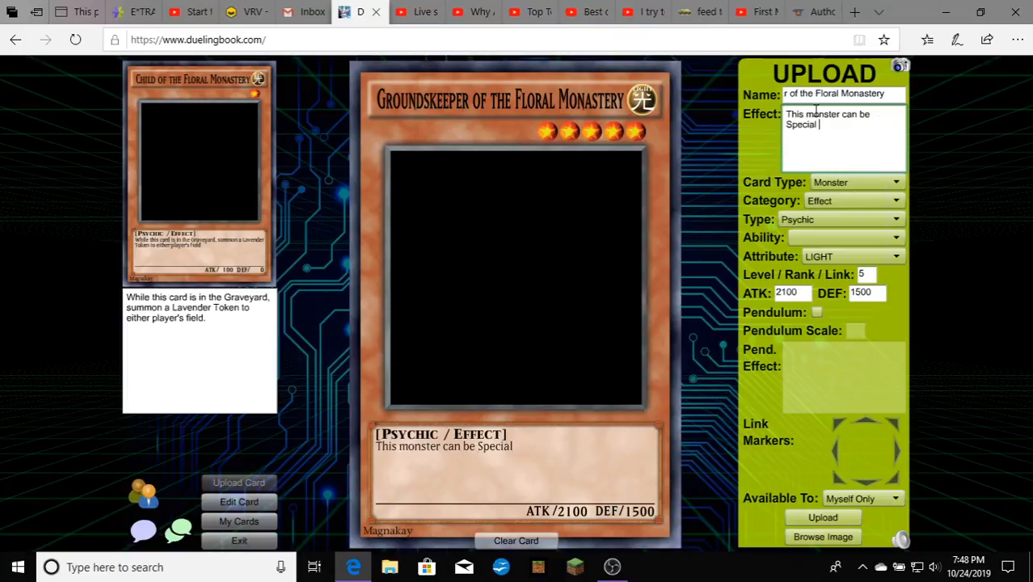
pyautogui.write('Summoned')
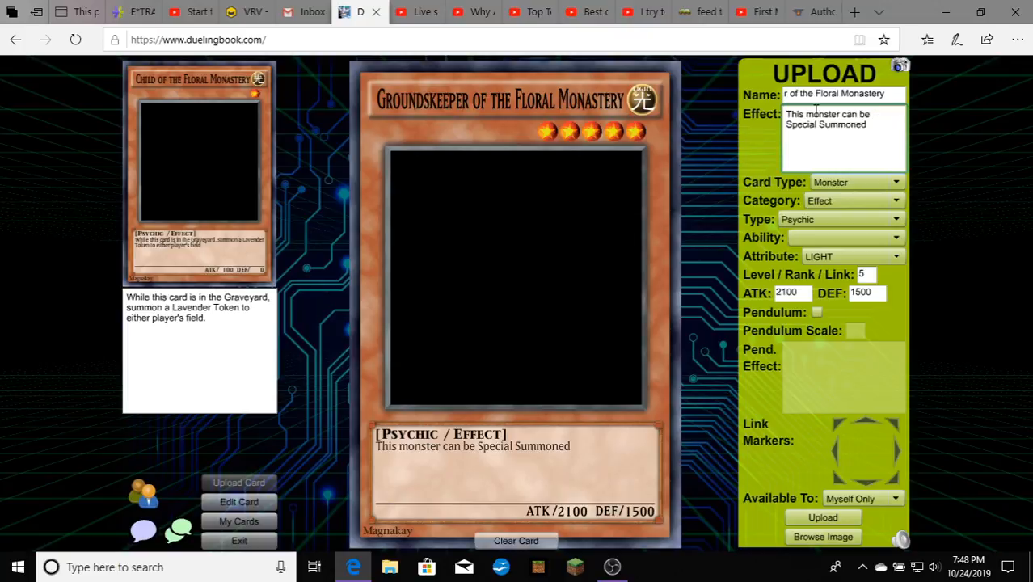
# - Continue the Groundskeeper card's effect text with "from the hand when a Plant monster exists on either player's field."
pyautogui.write(' from the h')
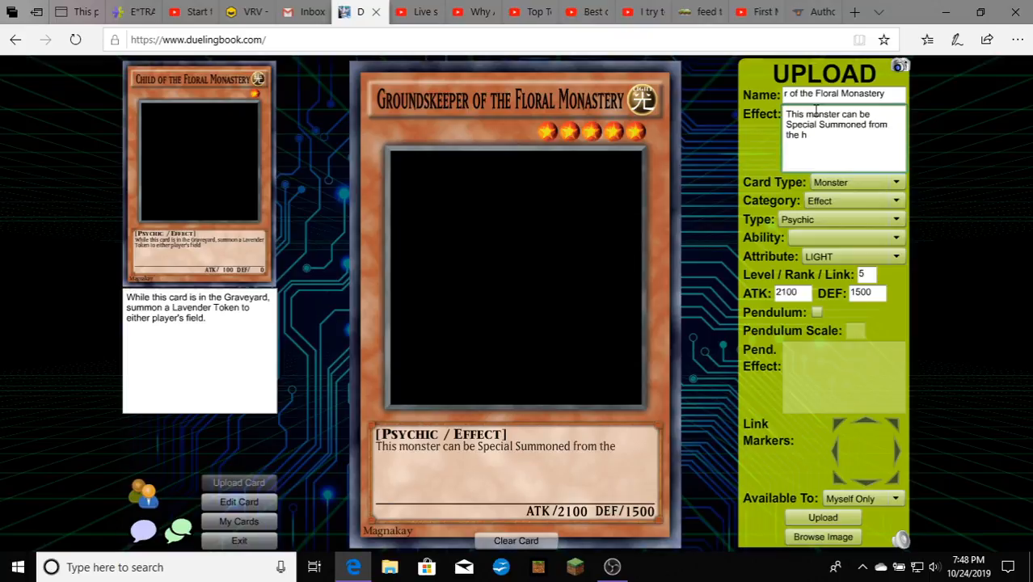
pyautogui.write('and when ')
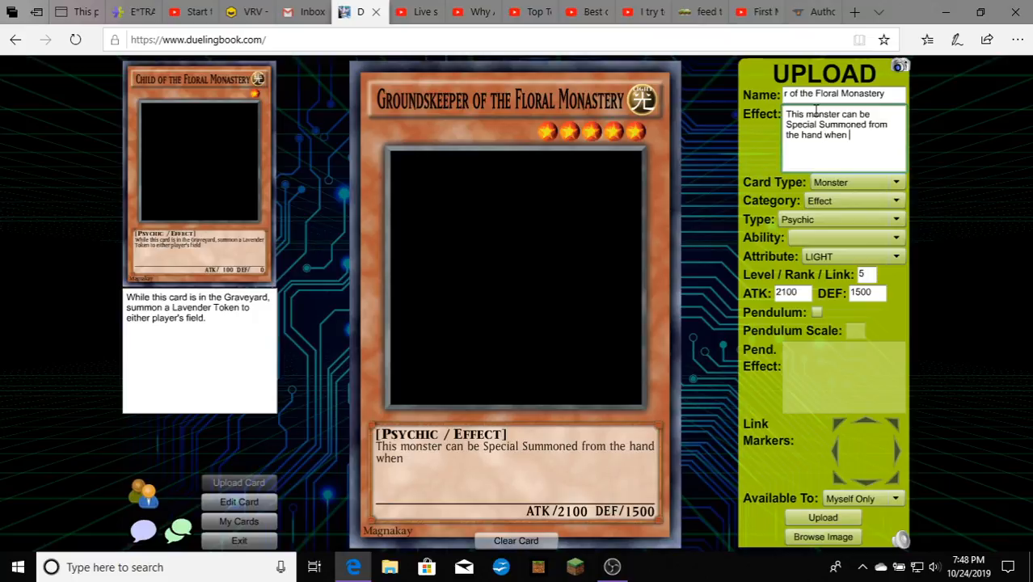
pyautogui.write('a')
pyautogui.write('mons')
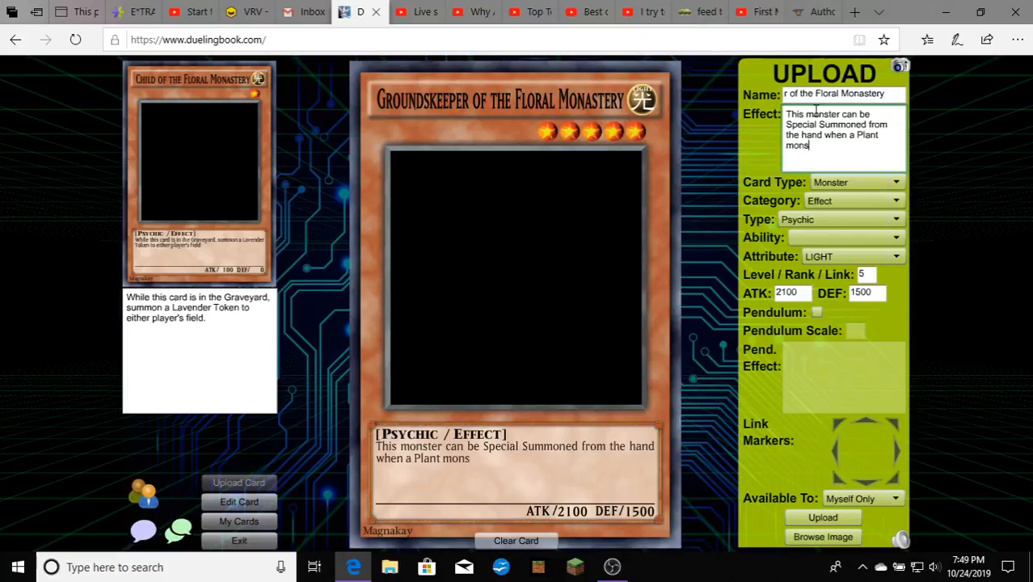
pyautogui.write('ter exist')
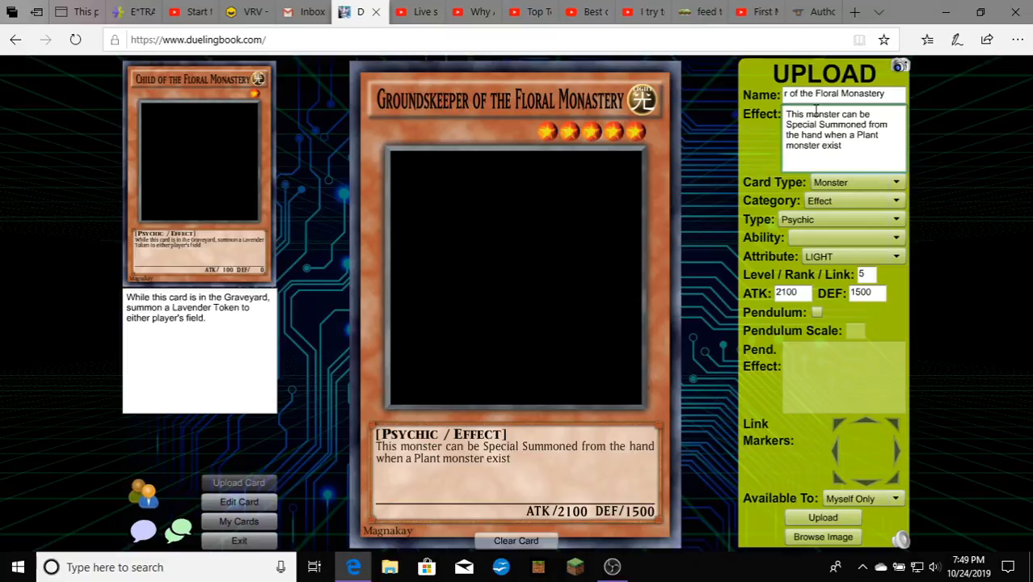
pyautogui.write('s on eith')
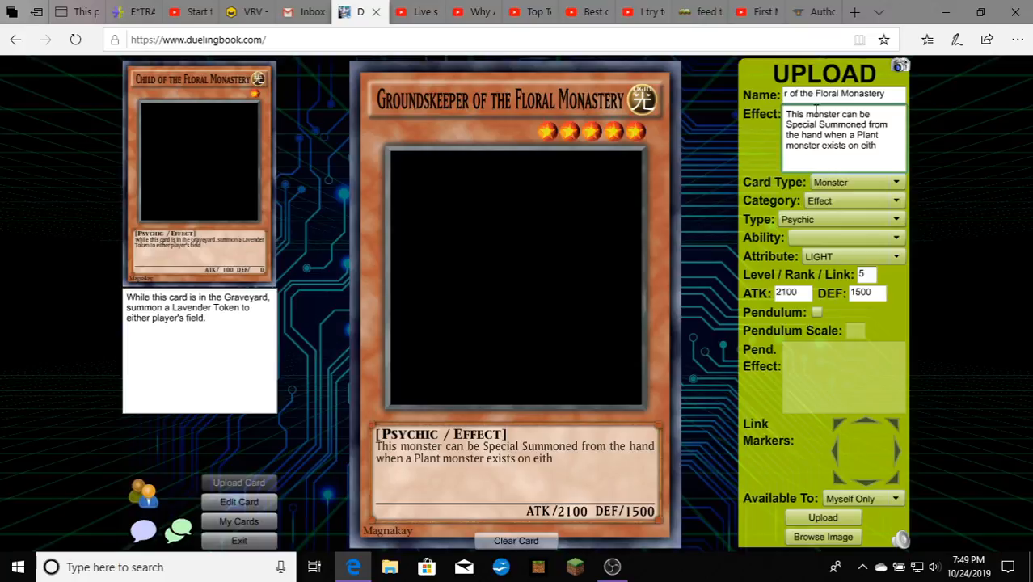
pyautogui.write("er player's")
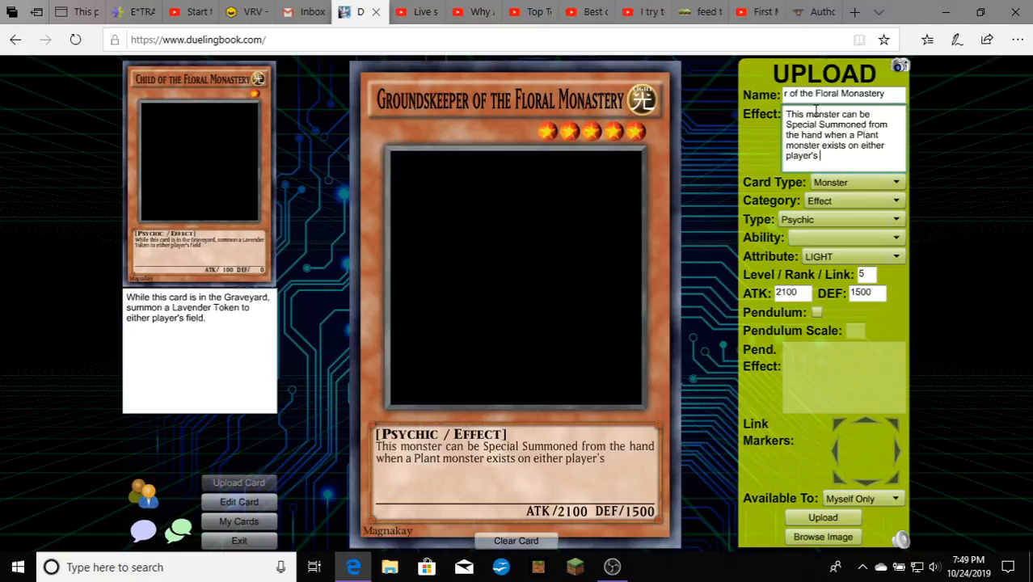
pyautogui.write(' fiend')
pyautogui.press('BackSpace')
pyautogui.press('BackSpace')
pyautogui.press('BackSpace')
pyautogui.press('BackSpace')
pyautogui.write('ield.')
# - Add "The attack of Plant monsters that the owner of this card controls" to the Groundskeeper card's effect text
pyautogui.write('The ')
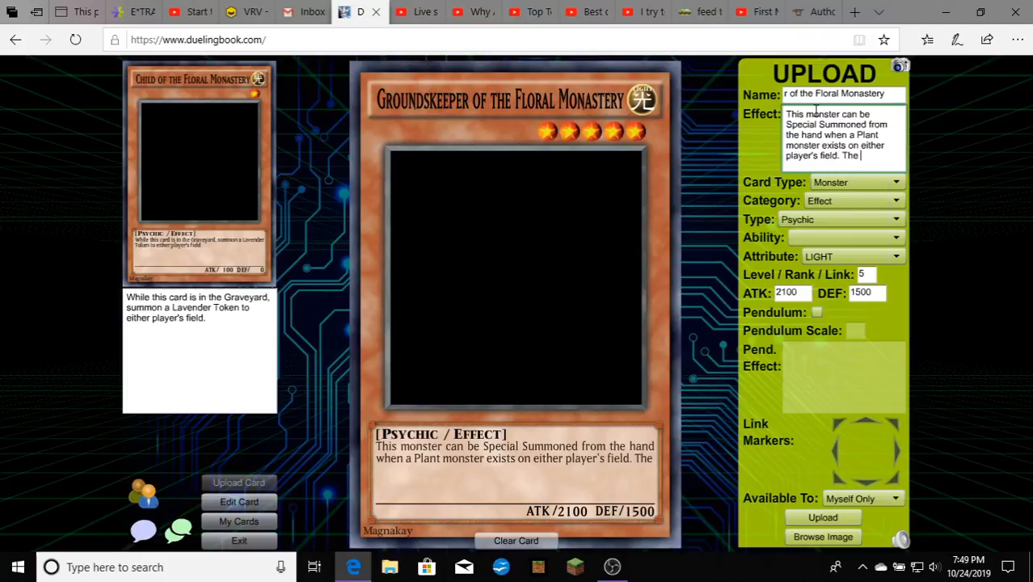
pyautogui.write('attac')
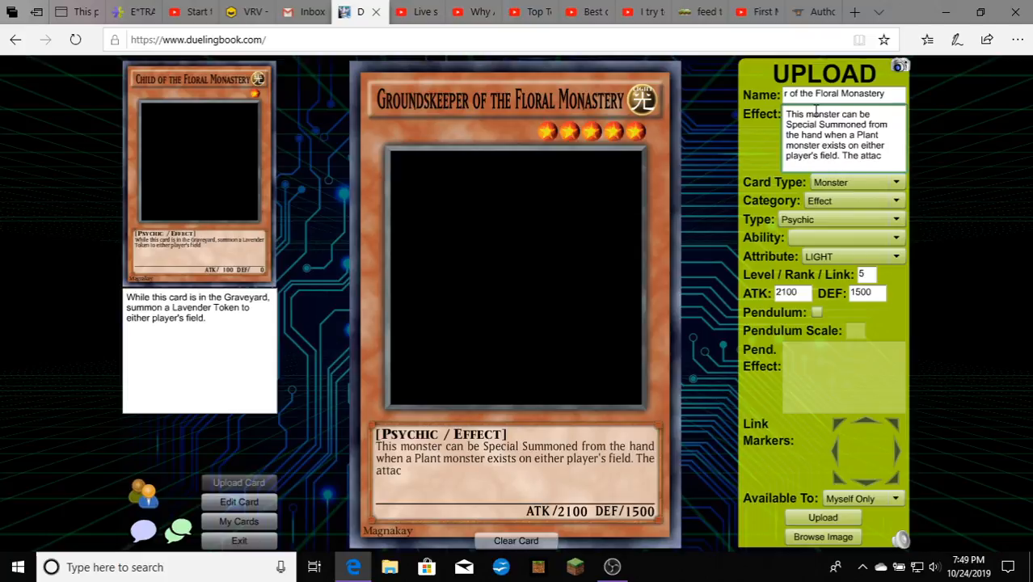
pyautogui.write('k')
pyautogui.write('of Plant m')
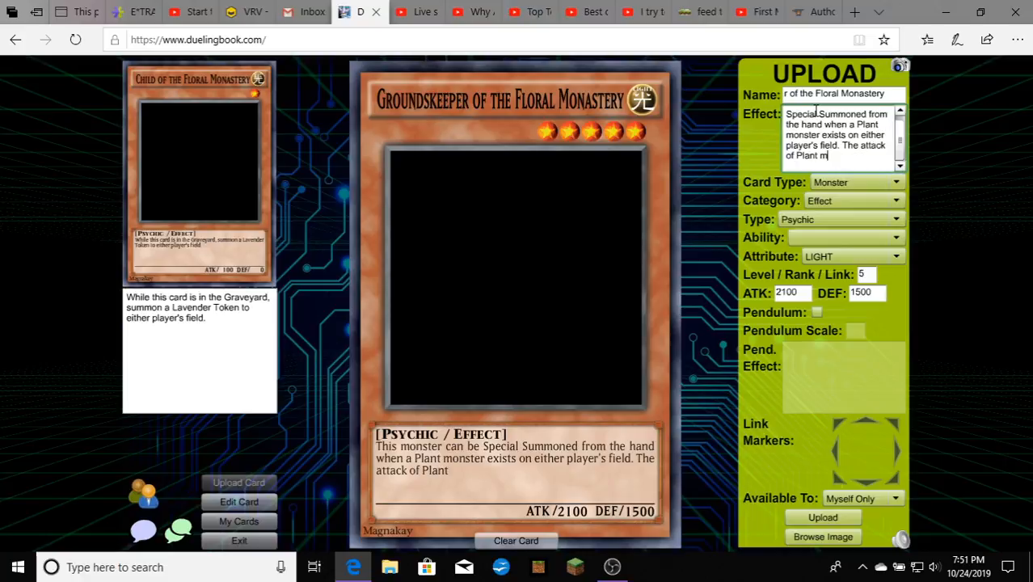
pyautogui.write('onsters th')
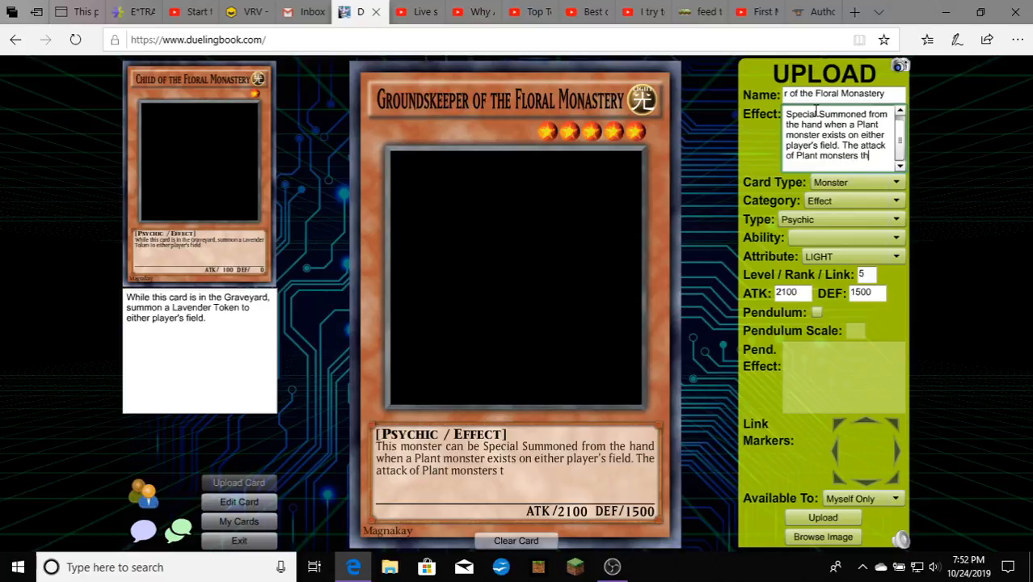
pyautogui.write('at the')
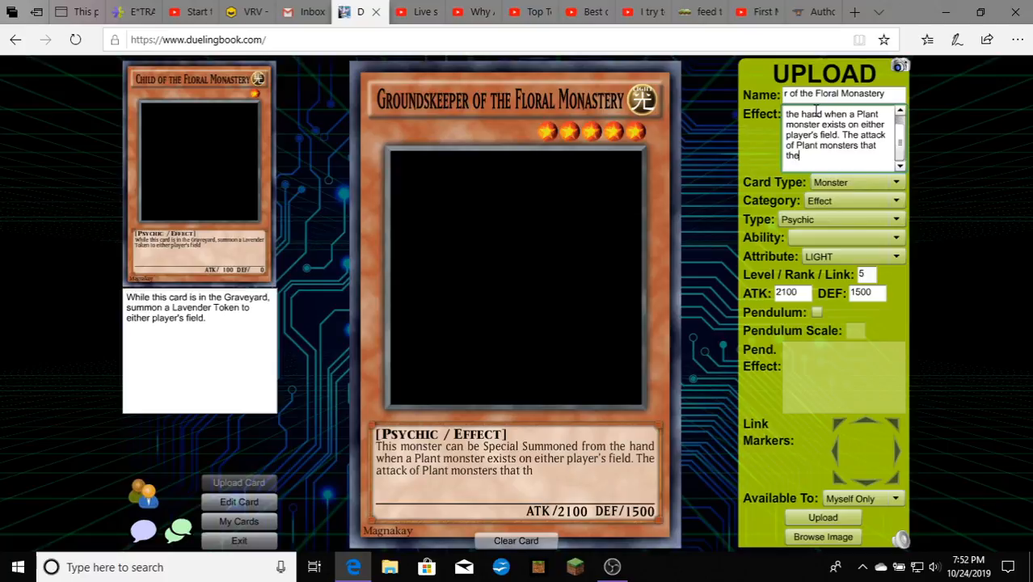
pyautogui.write(' owner of this c')
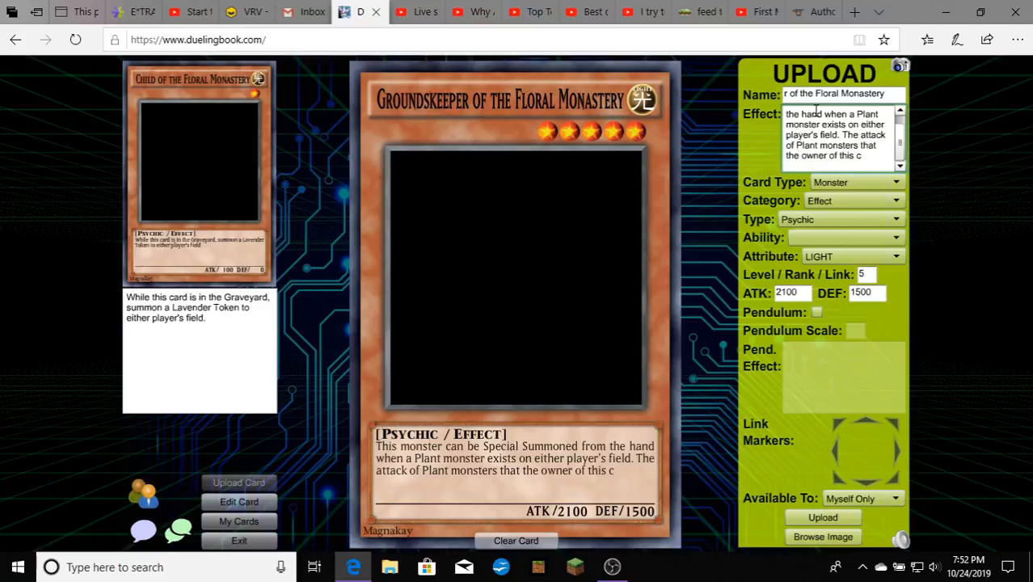
pyautogui.write('ard controls')
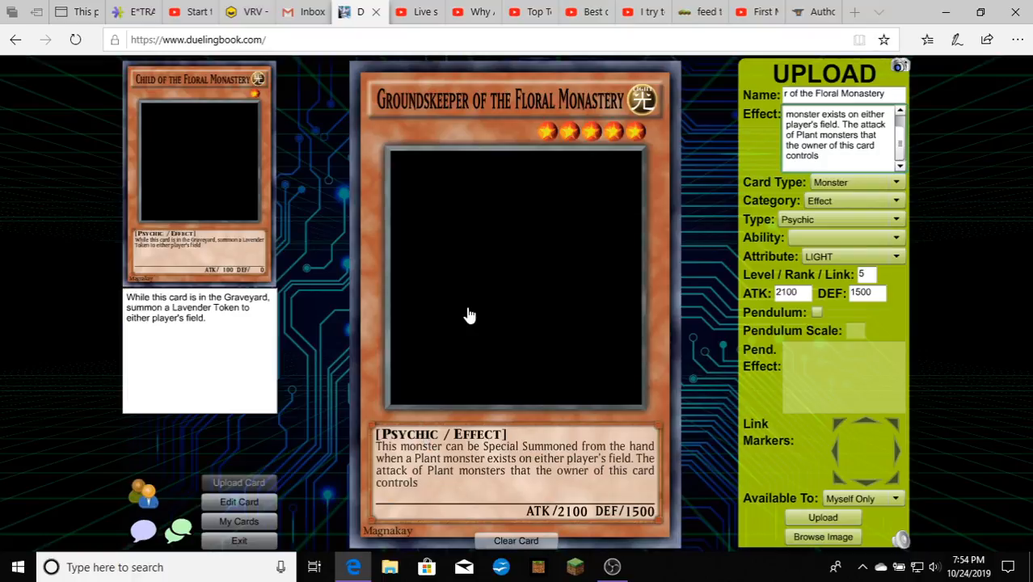
# - Open the "Groundskeeper of the Floral Monastery" file from the Yu-Gi-Oh documents folder in File Explorer
pyautogui.press('super+e')
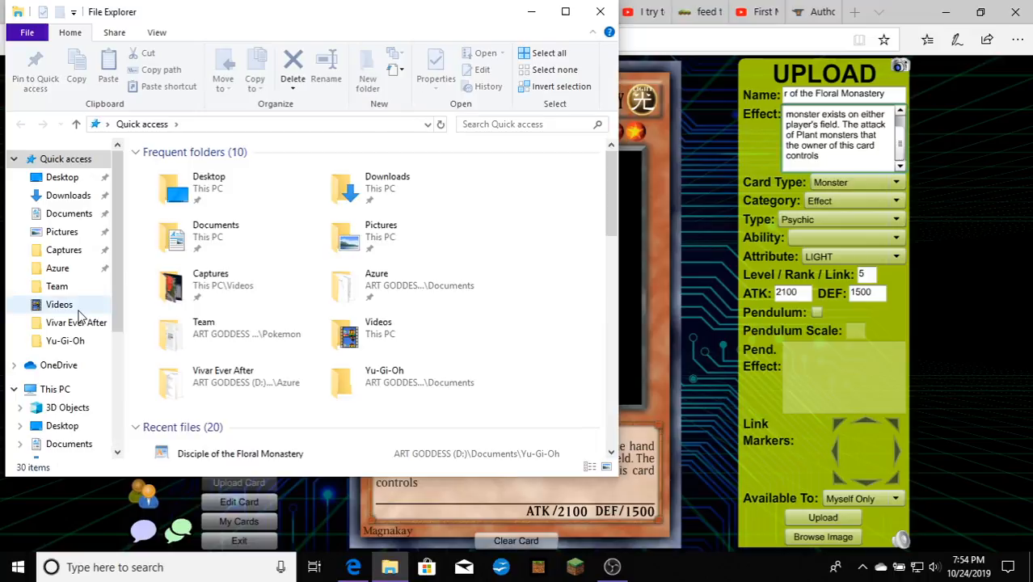
pyautogui.click(66, 341)
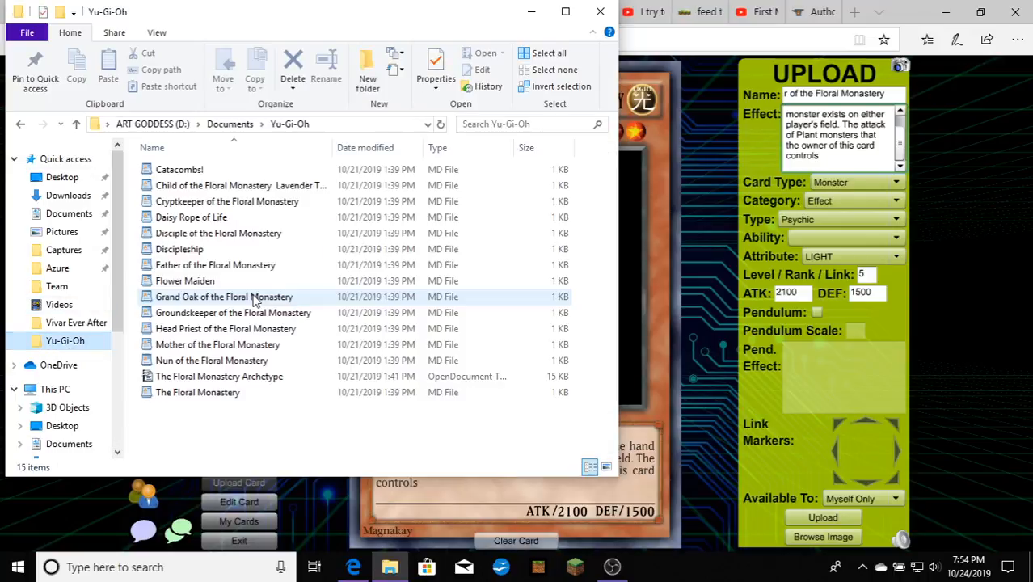
pyautogui.doubleClick(219, 314)
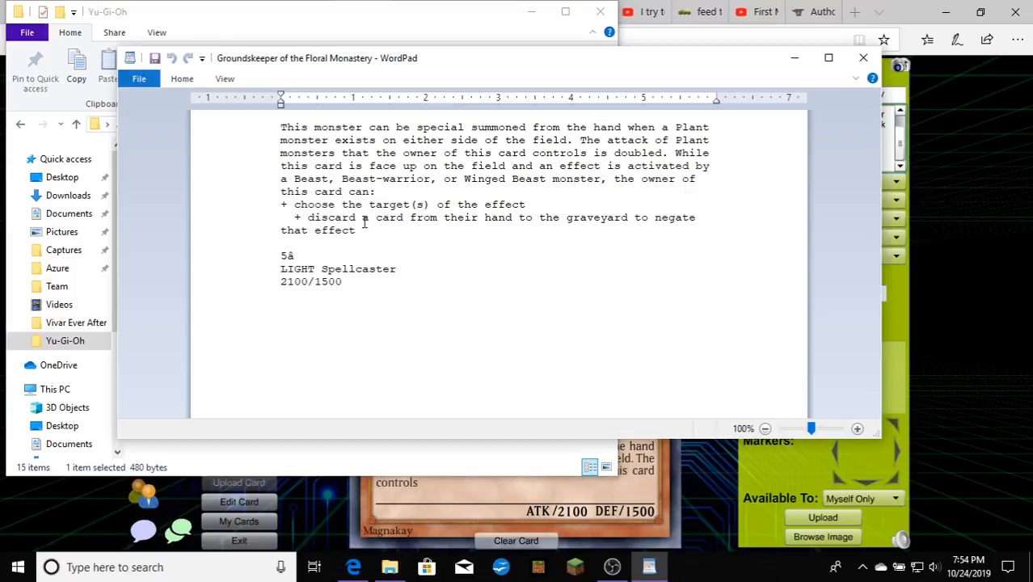
# - Copy the full effect paragraph and its options from the WordPad file and replace the card's effect text in Duelingbook with it
pyautogui.moveTo(364, 221); pyautogui.dragTo(317, 143)
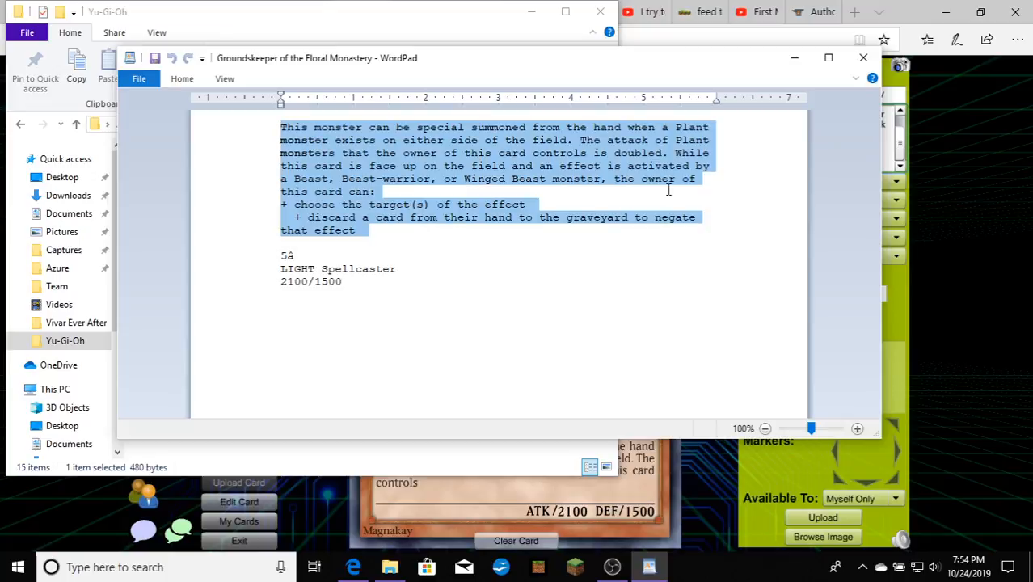
pyautogui.hotkey('alt', 'Tab')
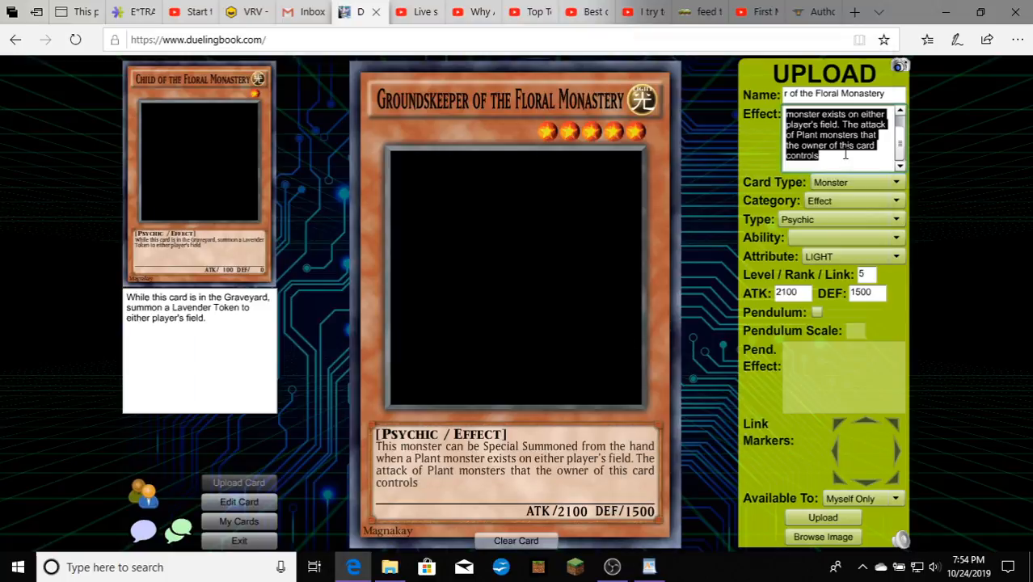
pyautogui.rightClick(815, 132)
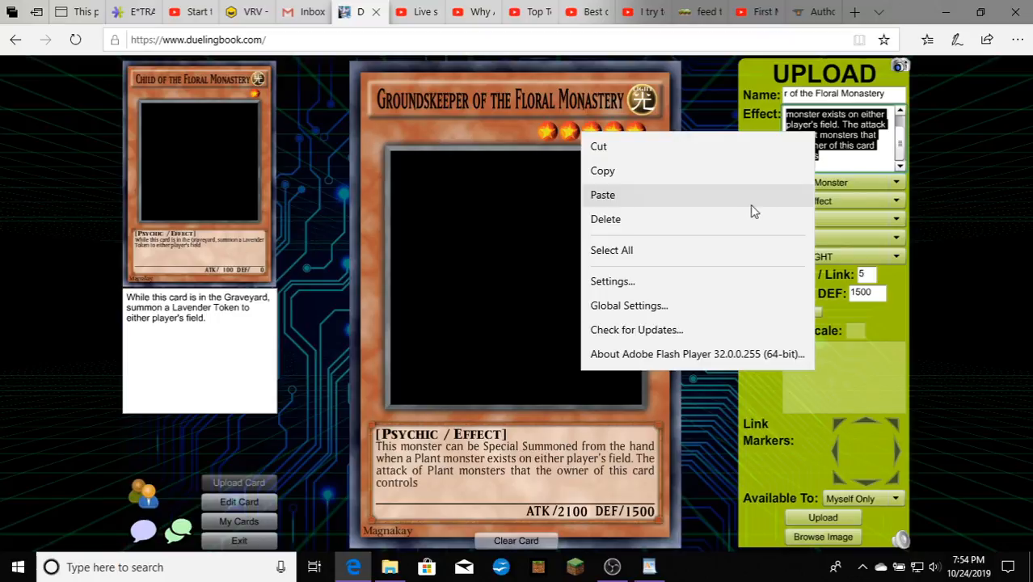
pyautogui.click(750, 204)
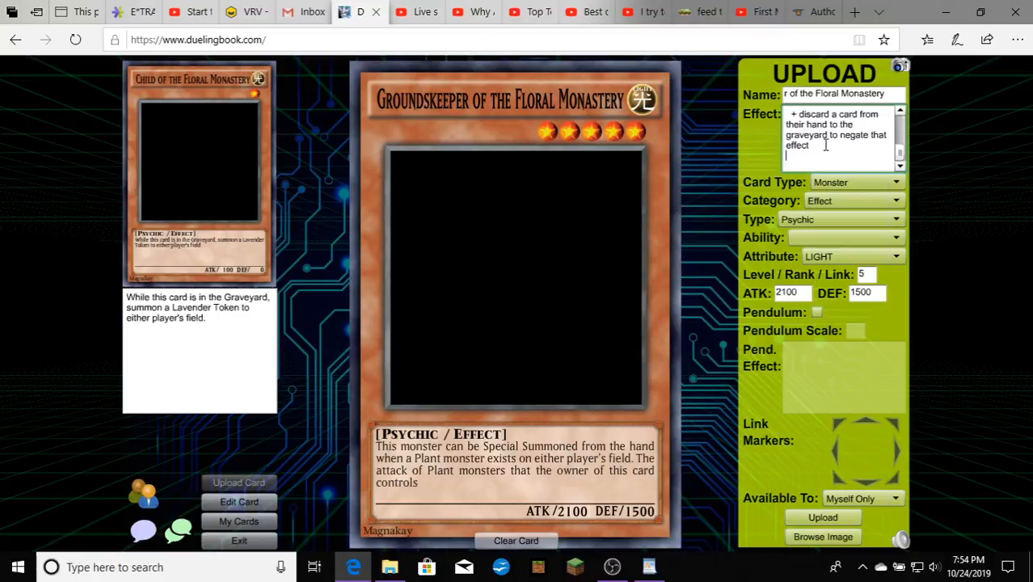
# - Delete the "+ choose the target(s) of the effect" option and its empty line from the card's effect text
pyautogui.scroll(2, 820, 147)
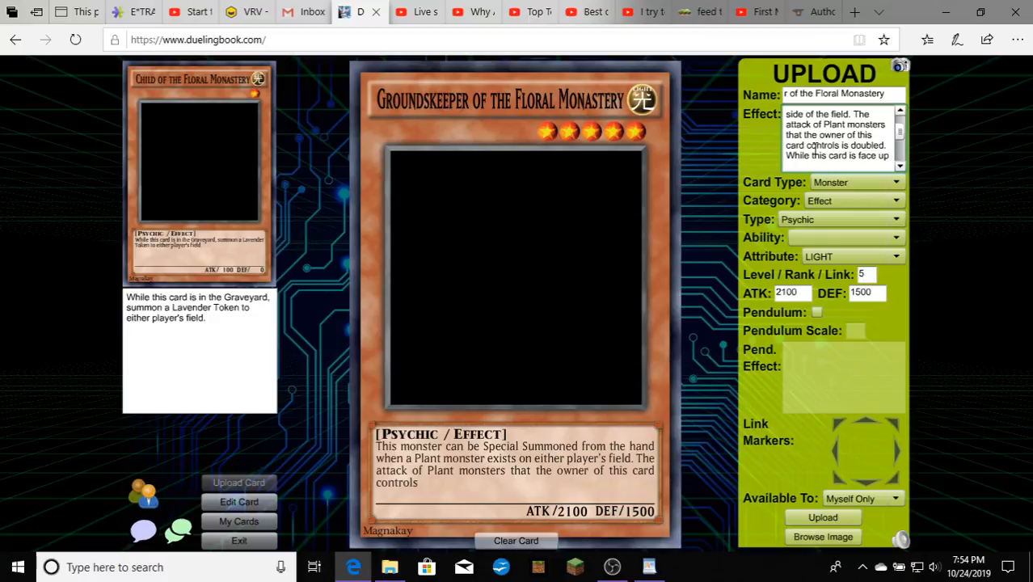
pyautogui.scroll(-2, 816, 148)
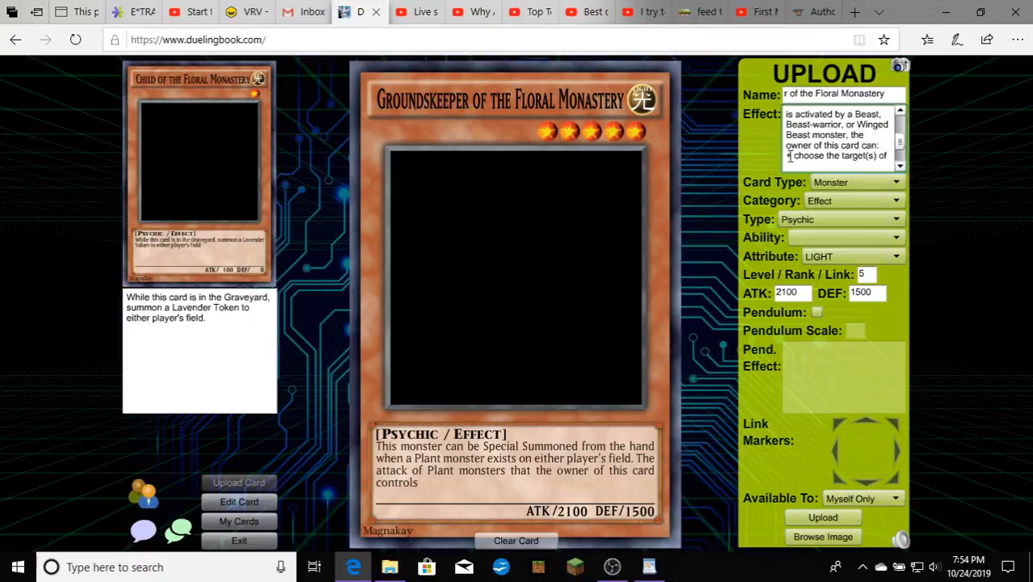
pyautogui.moveTo(789, 156); pyautogui.dragTo(826, 167)
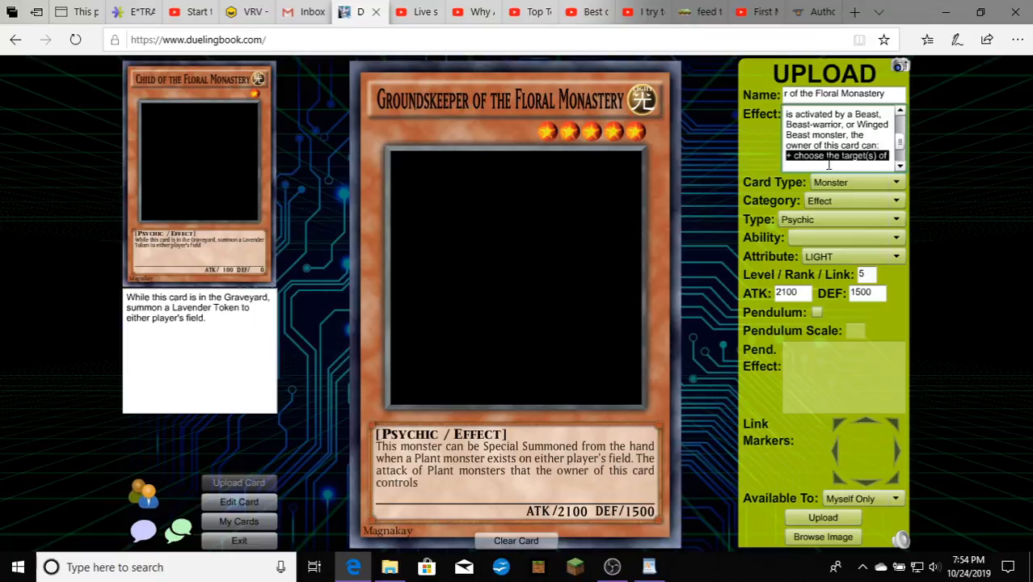
pyautogui.press('BackSpace')
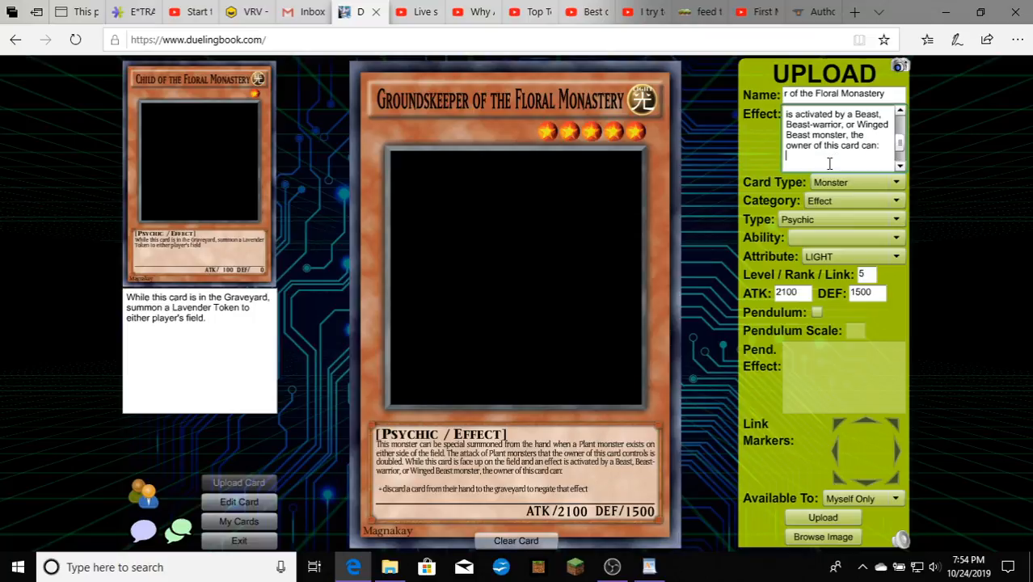
pyautogui.press('BackSpace')
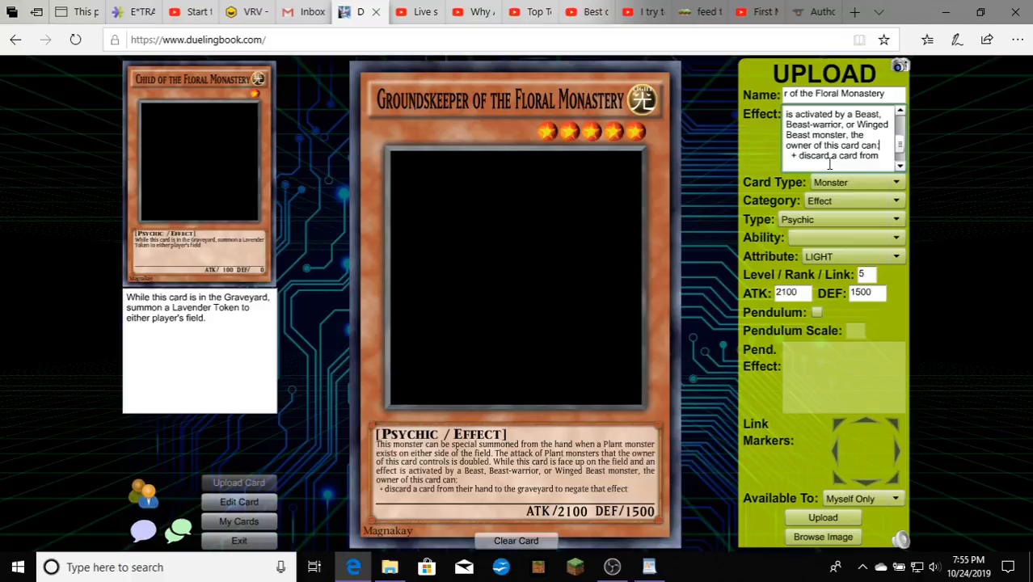
# - Capitalize both words of "Special Summoned" in the first sentence of the pasted effect text
pyautogui.scroll(5, 831, 158)
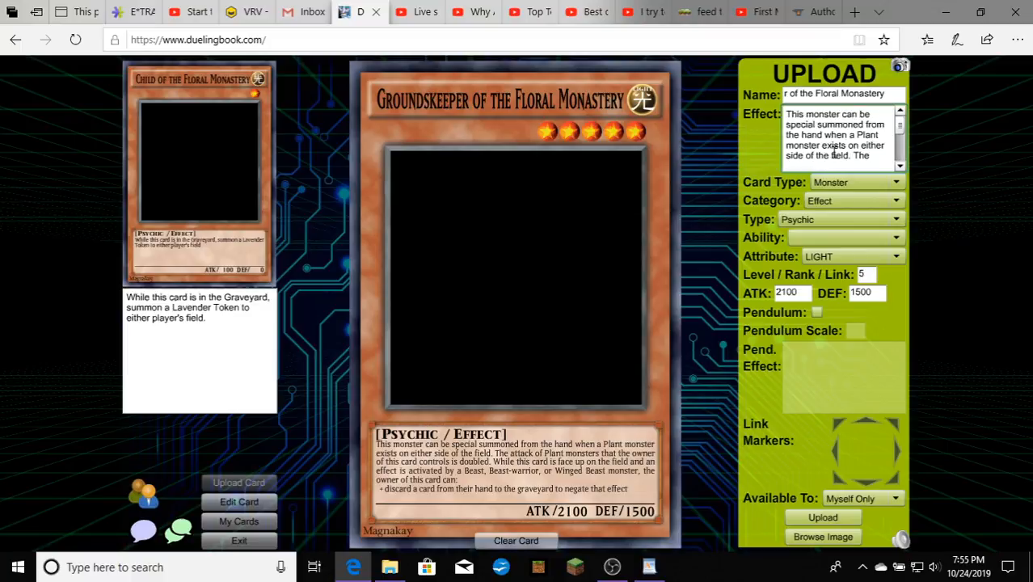
pyautogui.click(788, 126)
pyautogui.press('BackSpace')
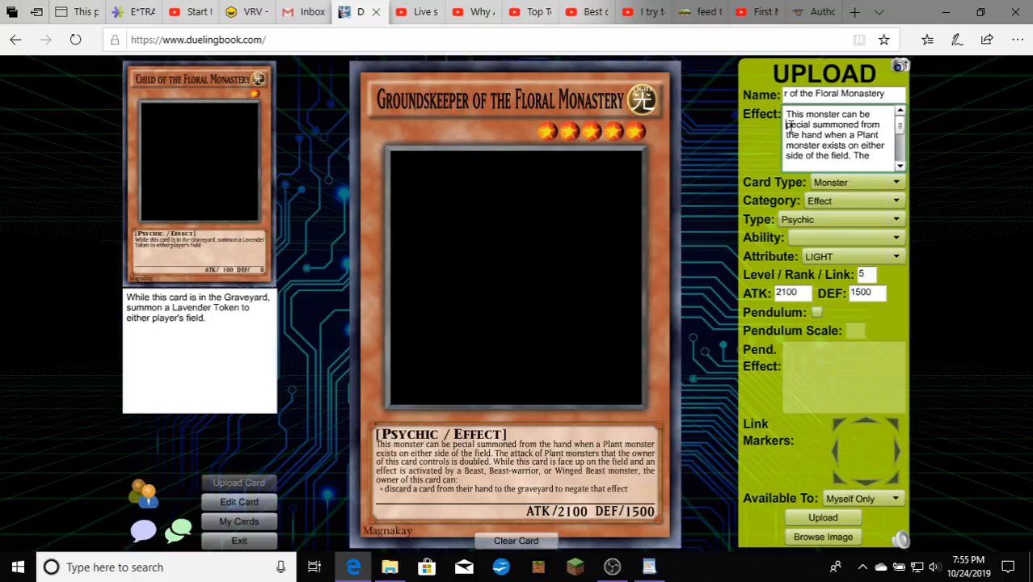
pyautogui.write('S')
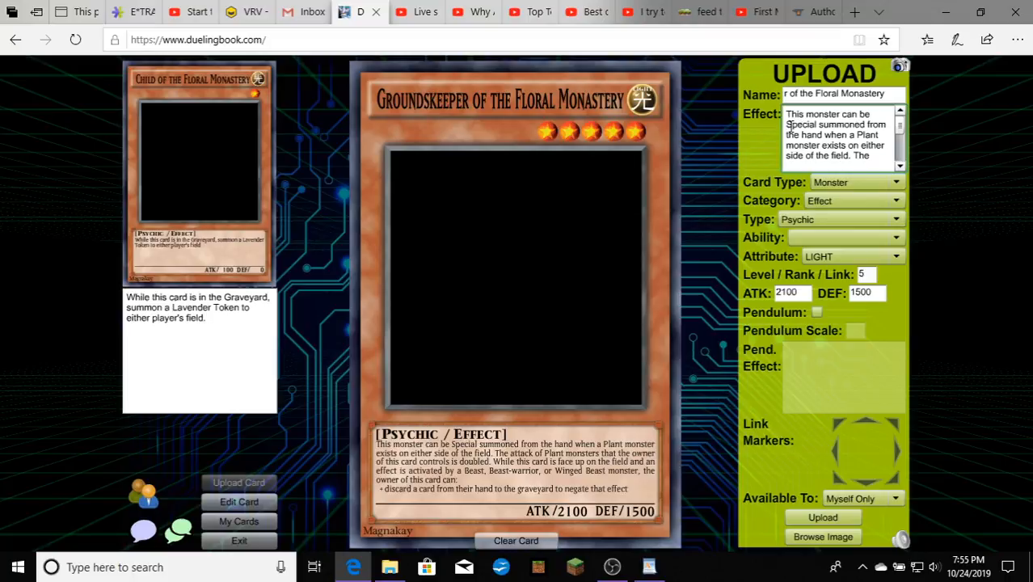
pyautogui.press('BackSpace')
pyautogui.write('S')
# - Read through the rest of the Groundskeeper card's effect text down to the discard option
pyautogui.press('Down')
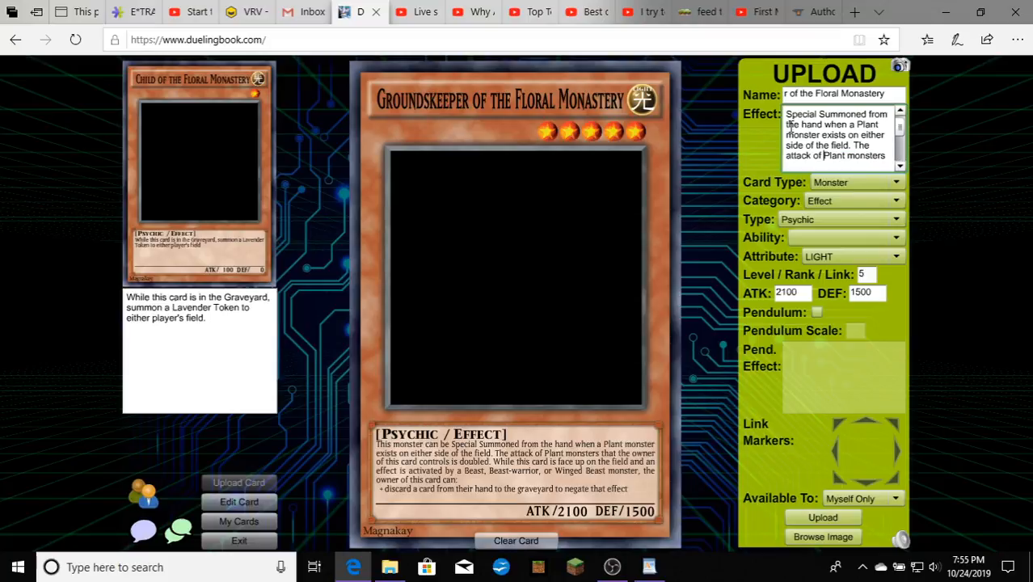
pyautogui.press('Down')
pyautogui.press('Down')
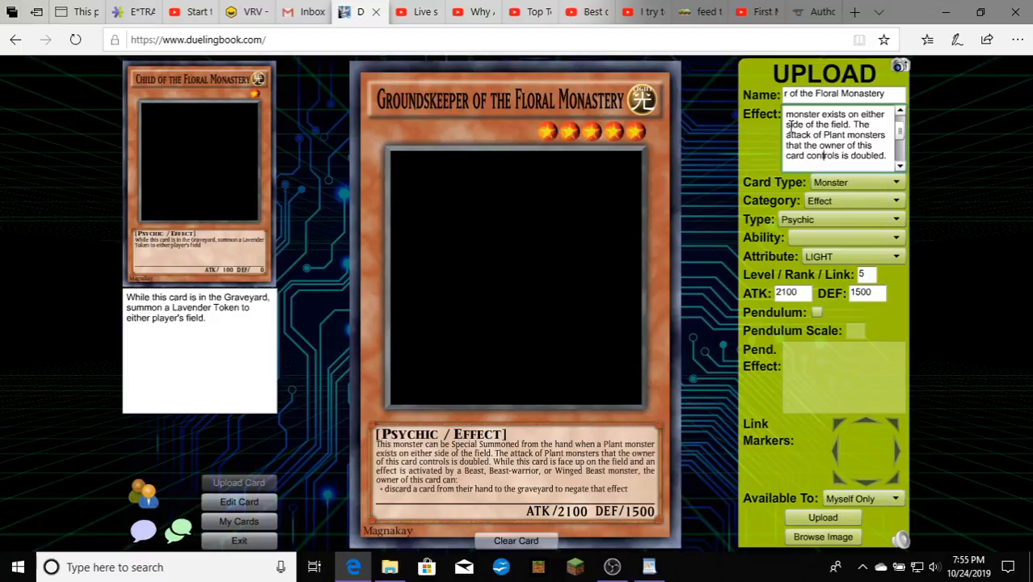
pyautogui.press('Up')
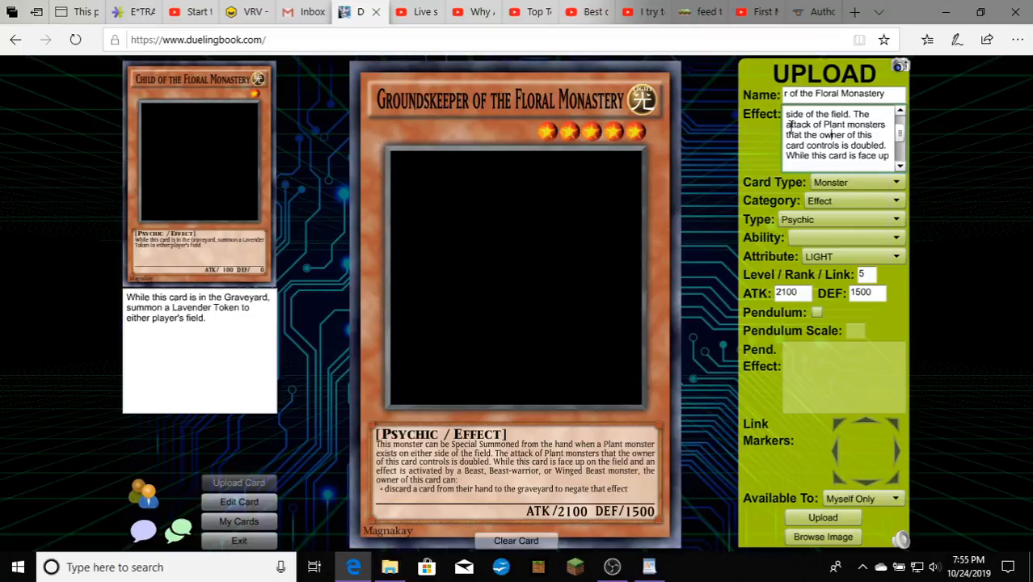
pyautogui.press('Down')
pyautogui.press('Down')
pyautogui.press('Down')
pyautogui.press('Down')
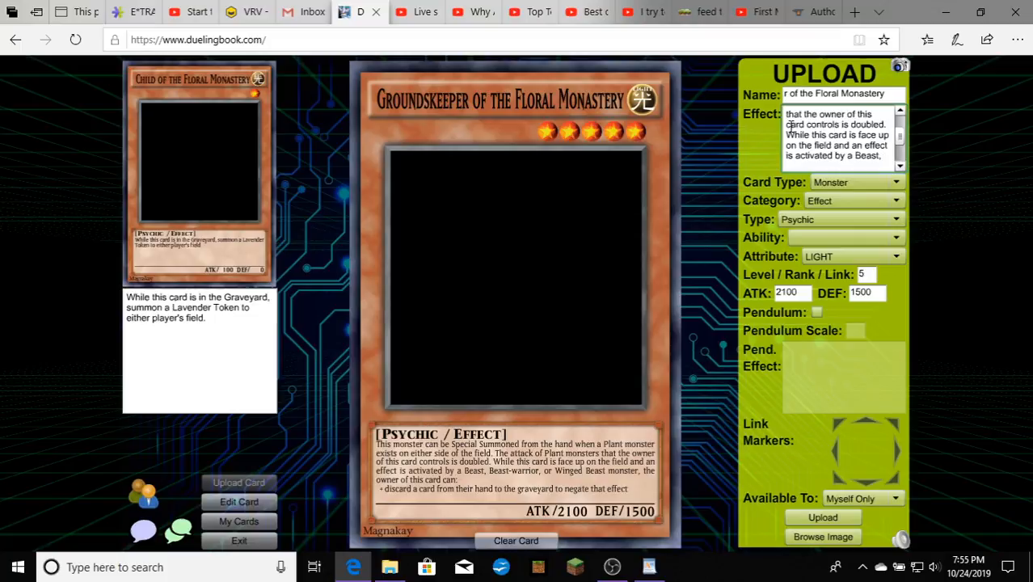
pyautogui.press('Down')
pyautogui.press('Down')
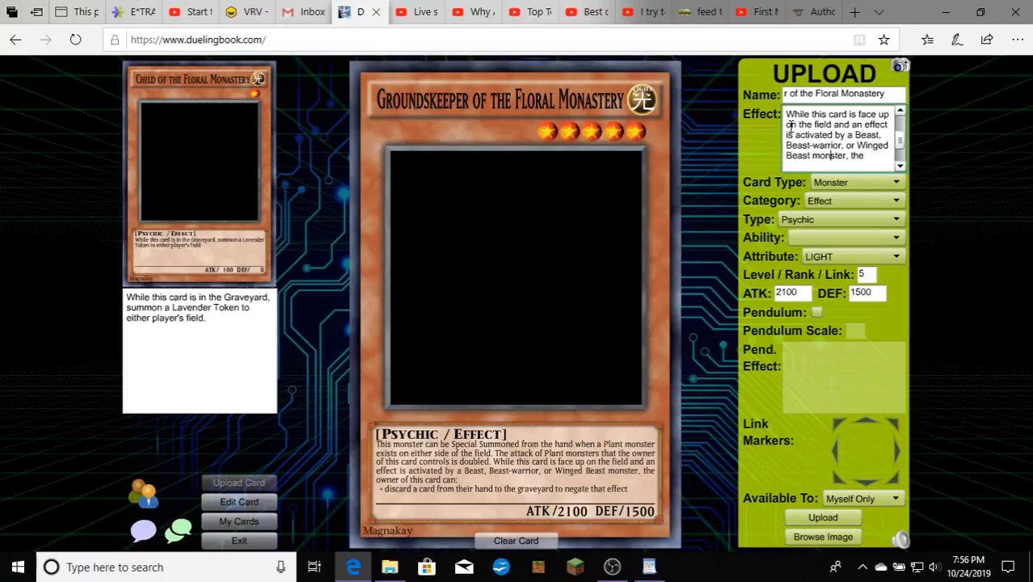
pyautogui.press('Down')
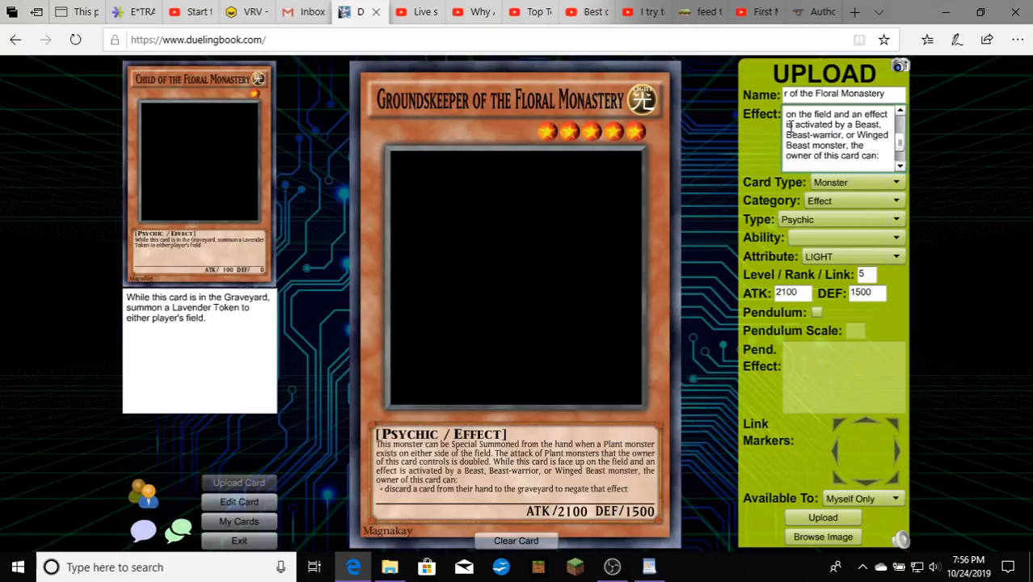
pyautogui.press('Down')
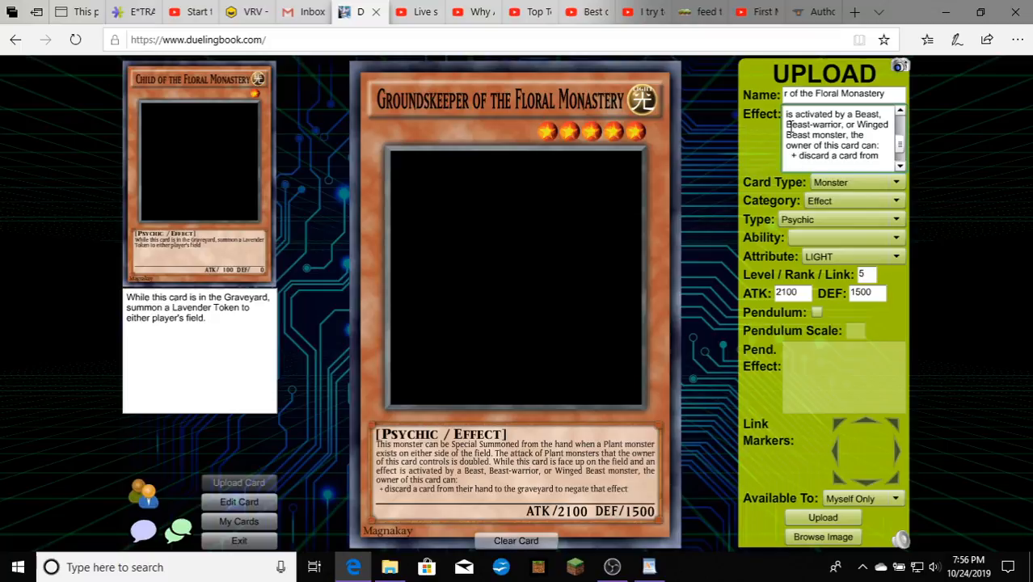
# - Remove the plus sign and line break before the discard option so it continues directly after "the owner of this card can:"
pyautogui.press('BackSpace')
pyautogui.press('BackSpace')
pyautogui.press('BackSpace')
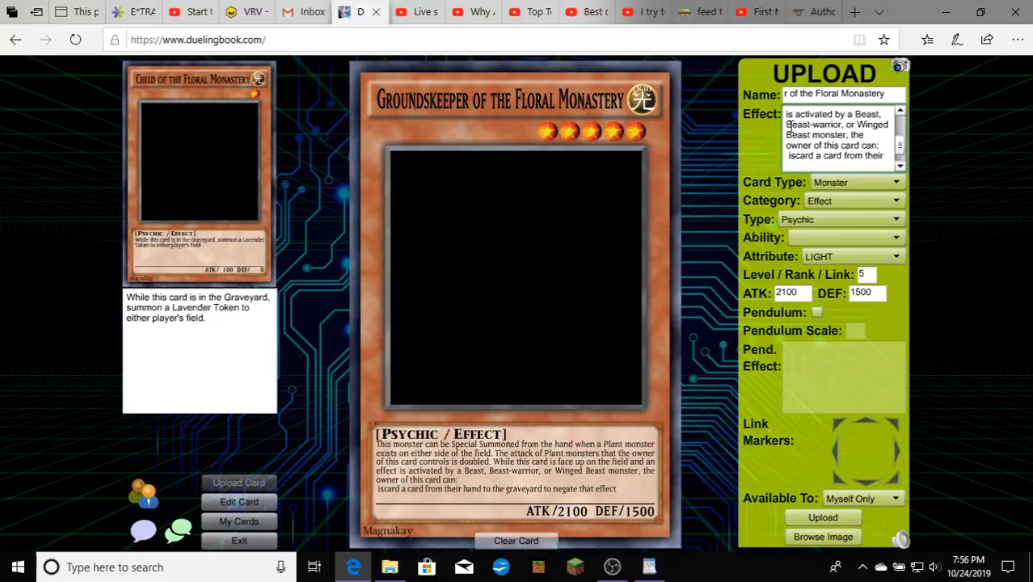
pyautogui.press('BackSpace')
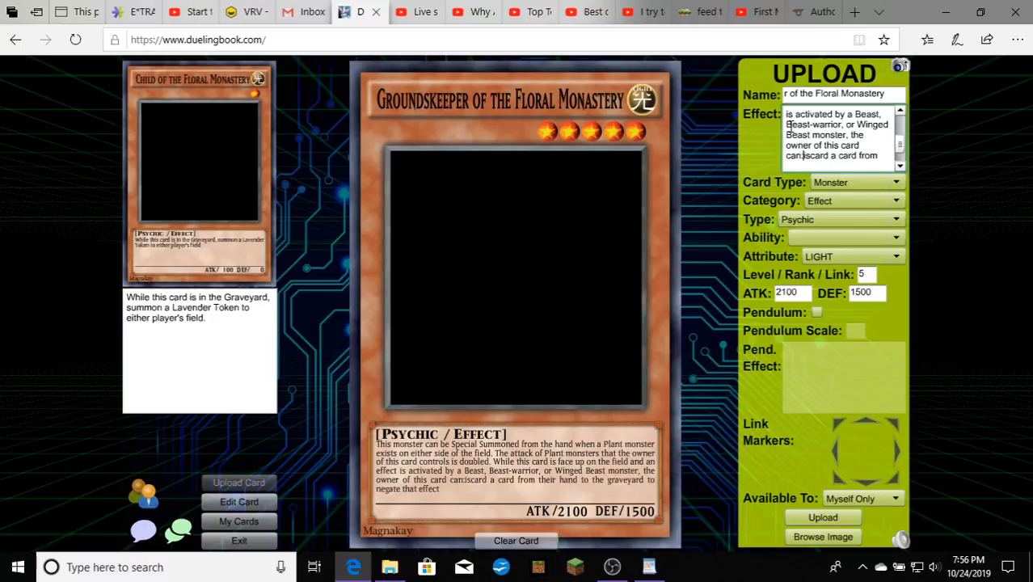
pyautogui.write('d')
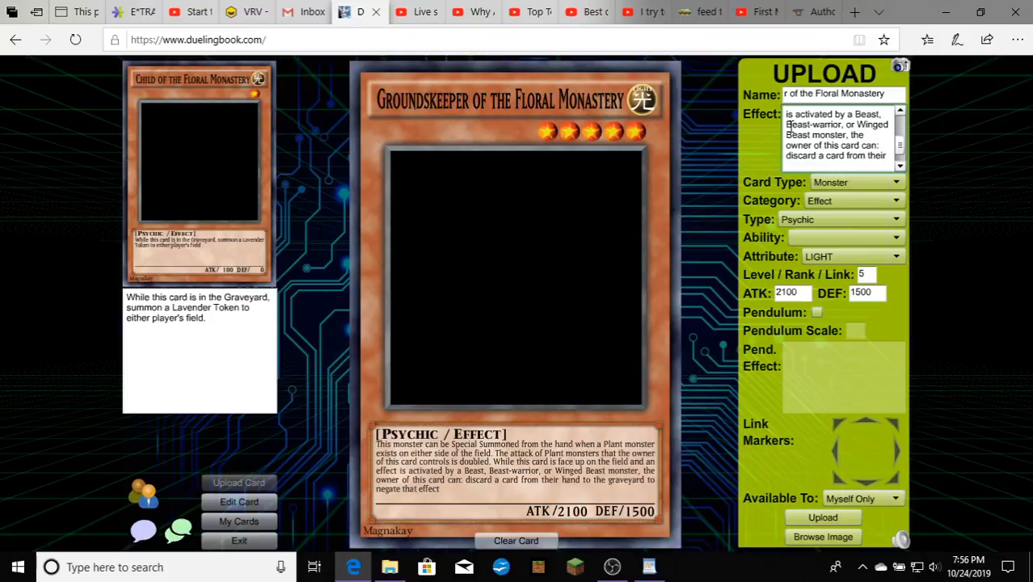
# - Add a period after "negate that effect" and a line break at the end of the effect text
pyautogui.press('Down')
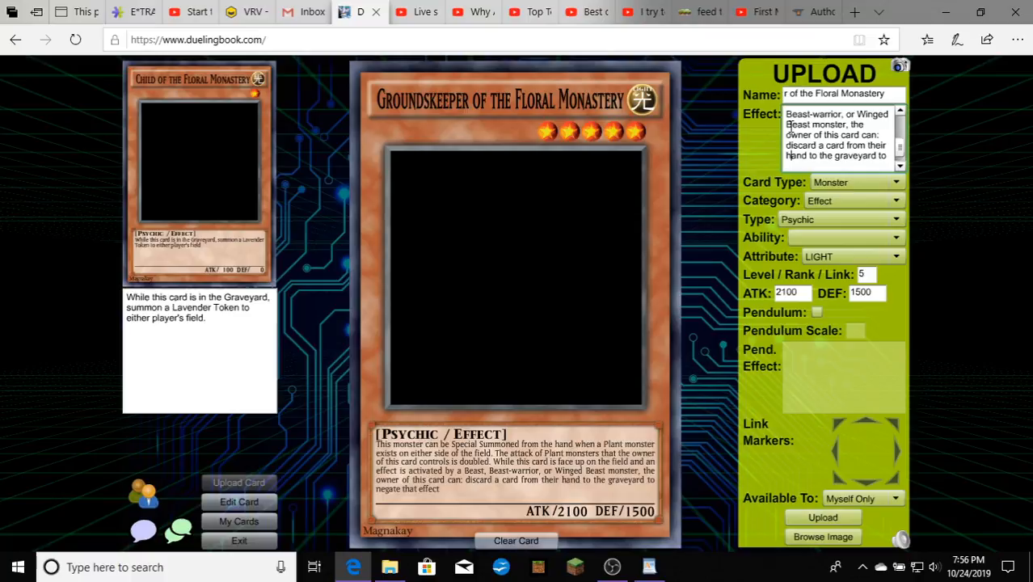
pyautogui.press('Down')
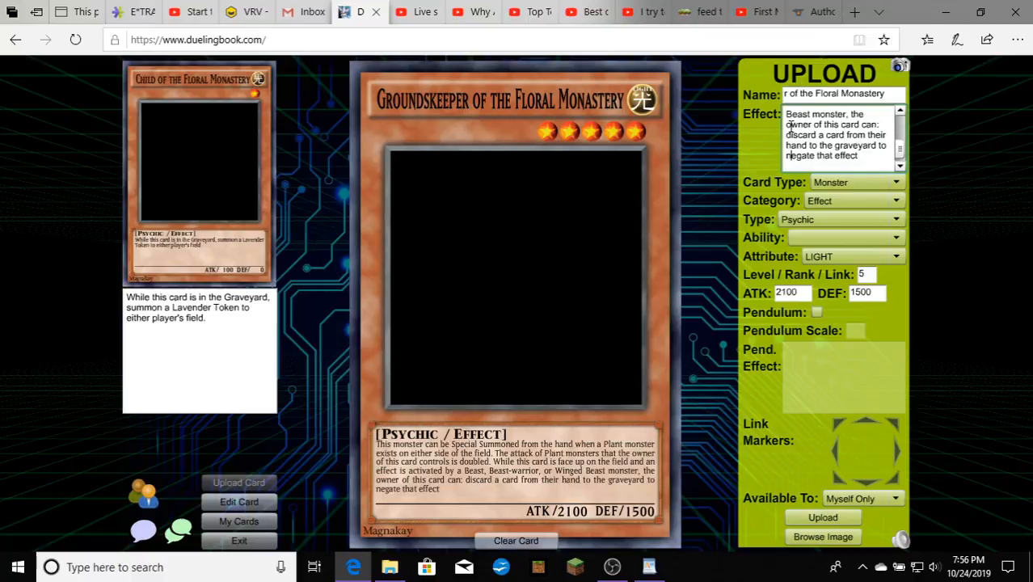
pyautogui.press('Down')
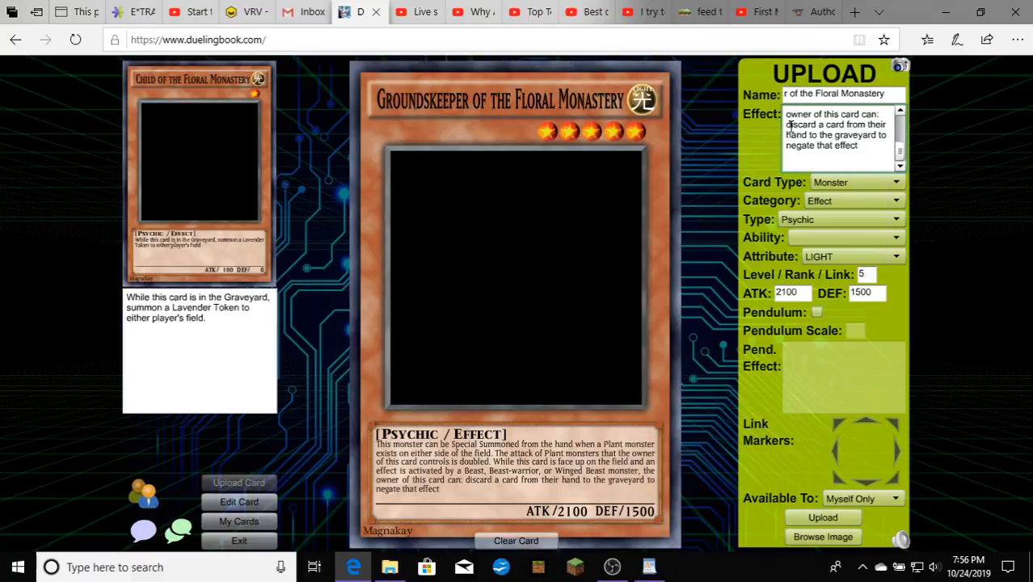
pyautogui.press('BackSpace')
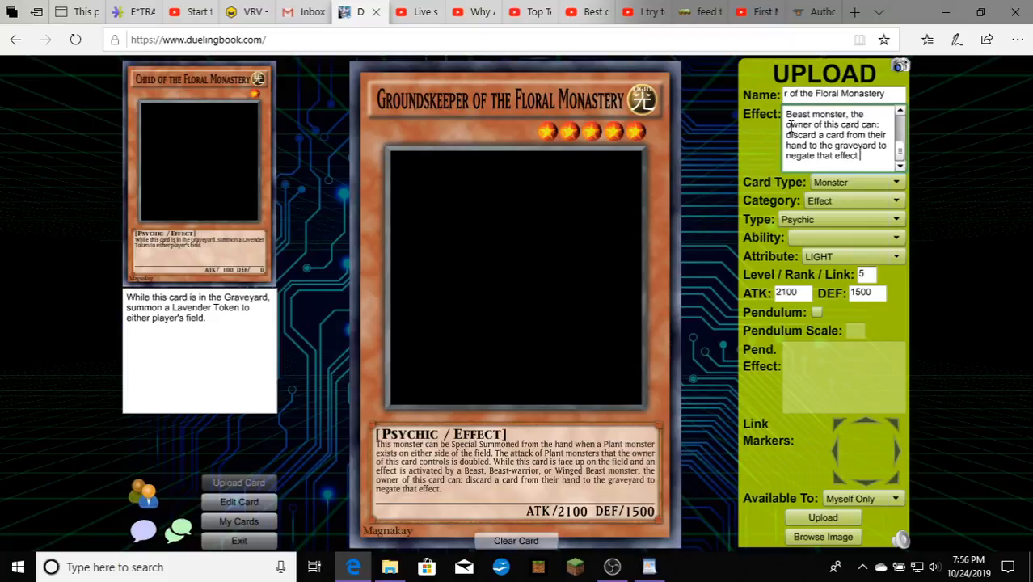
pyautogui.press('Return')
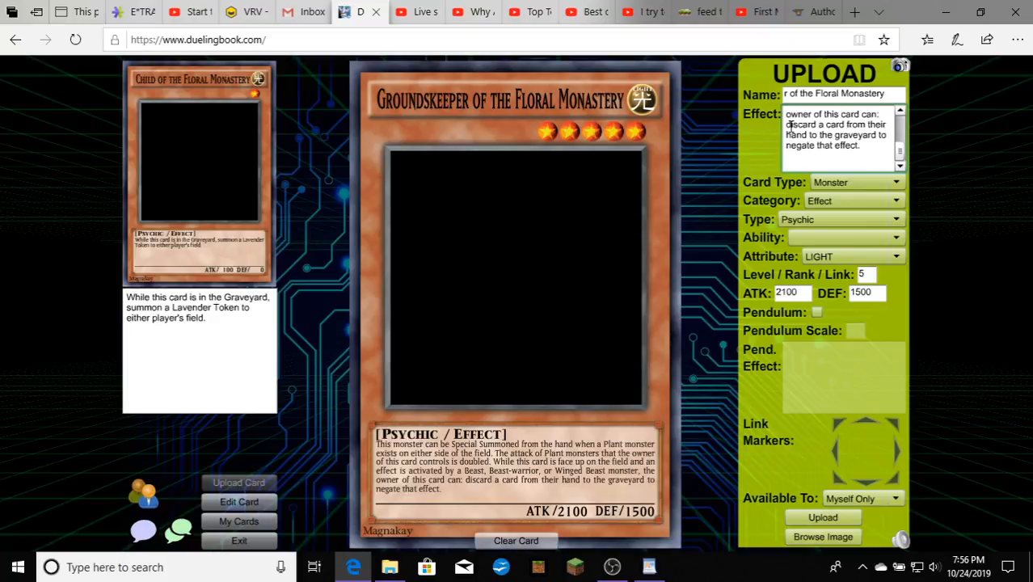
# - Reread the Groundskeeper's effect text from the opening Special Summon sentence through the clause about doubling Plant monsters' attack
pyautogui.press('Up')
pyautogui.press('Up')
pyautogui.press('Up')
pyautogui.press('Up')
pyautogui.press('Up')
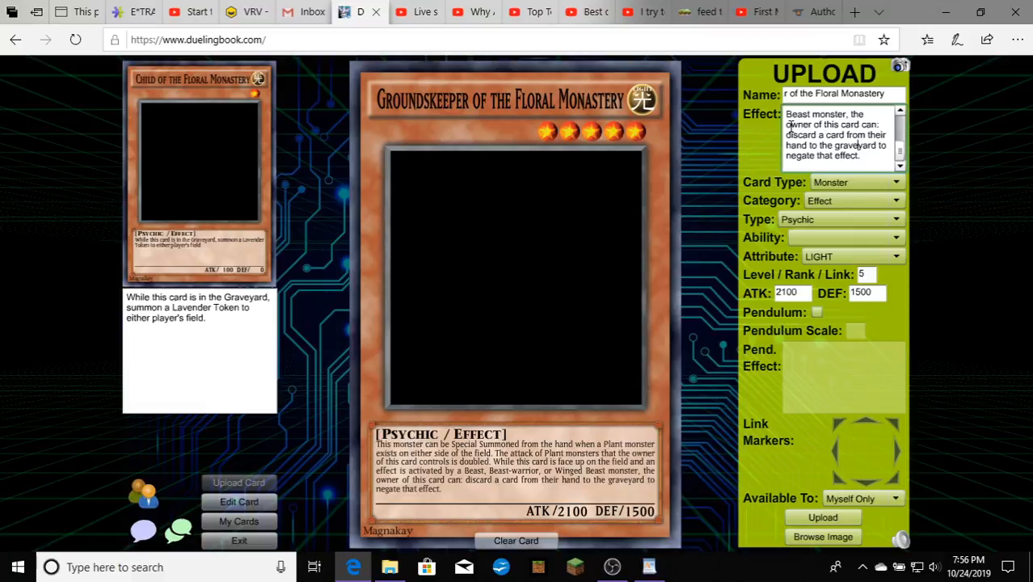
pyautogui.press('Up')
pyautogui.press('Up')
pyautogui.press('Up')
pyautogui.press('Up')
pyautogui.press('Up')
pyautogui.press('Up')
pyautogui.press('Up')
pyautogui.press('Up')
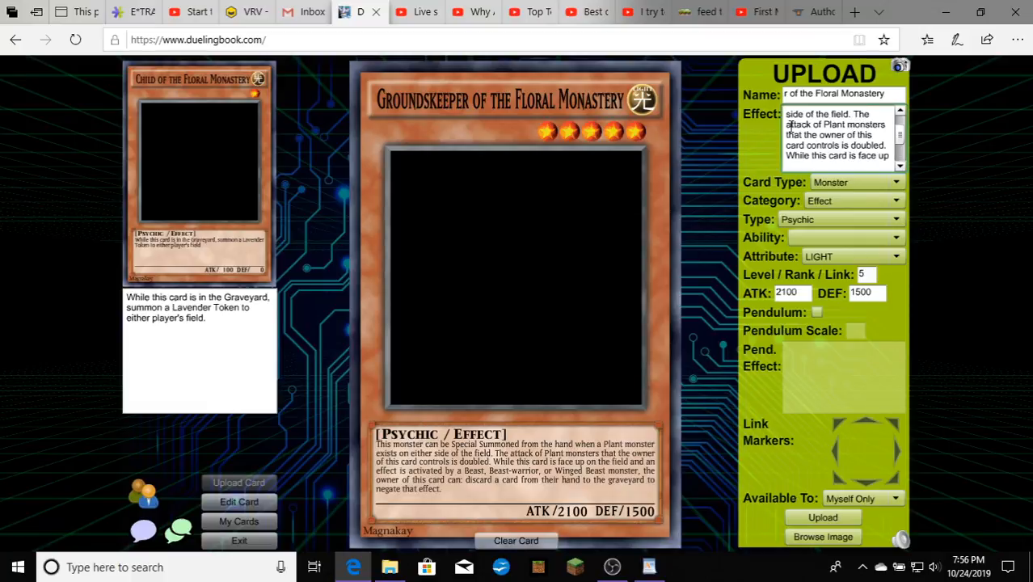
pyautogui.press('Up')
pyautogui.press('Up')
pyautogui.press('Up')
pyautogui.press('Up')
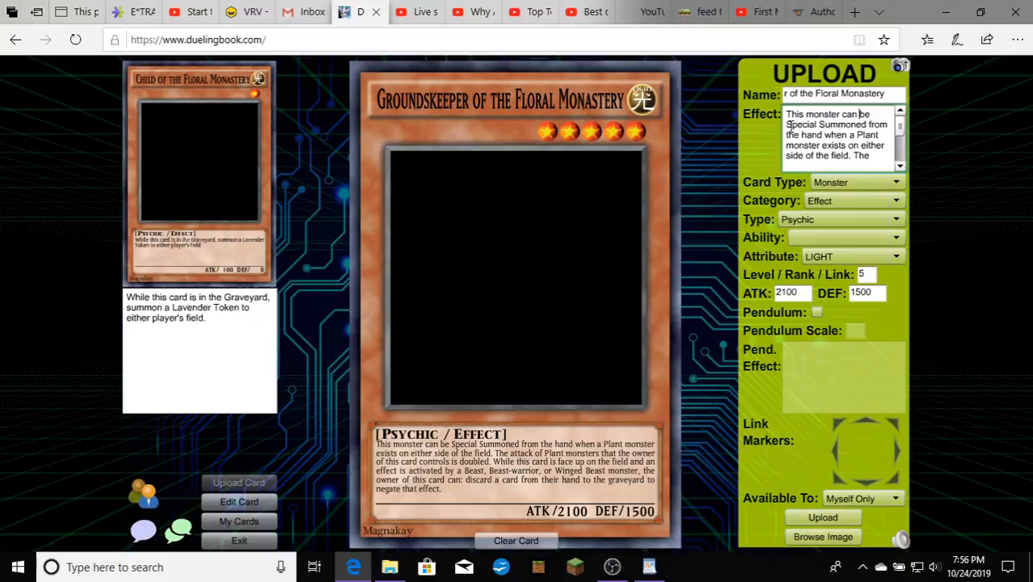
pyautogui.press('Down')
pyautogui.press('Down')
pyautogui.press('Down')
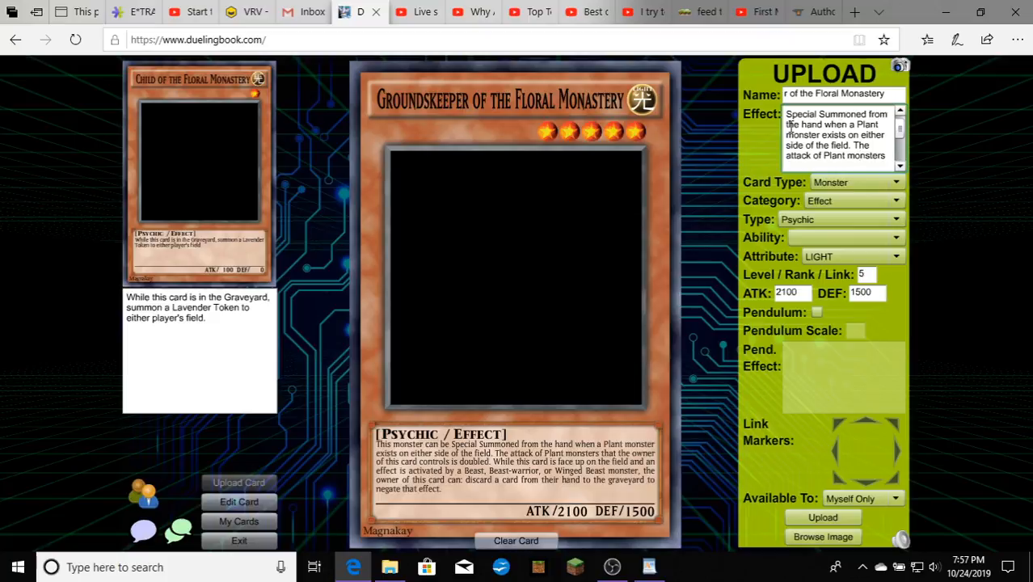
pyautogui.press('Down')
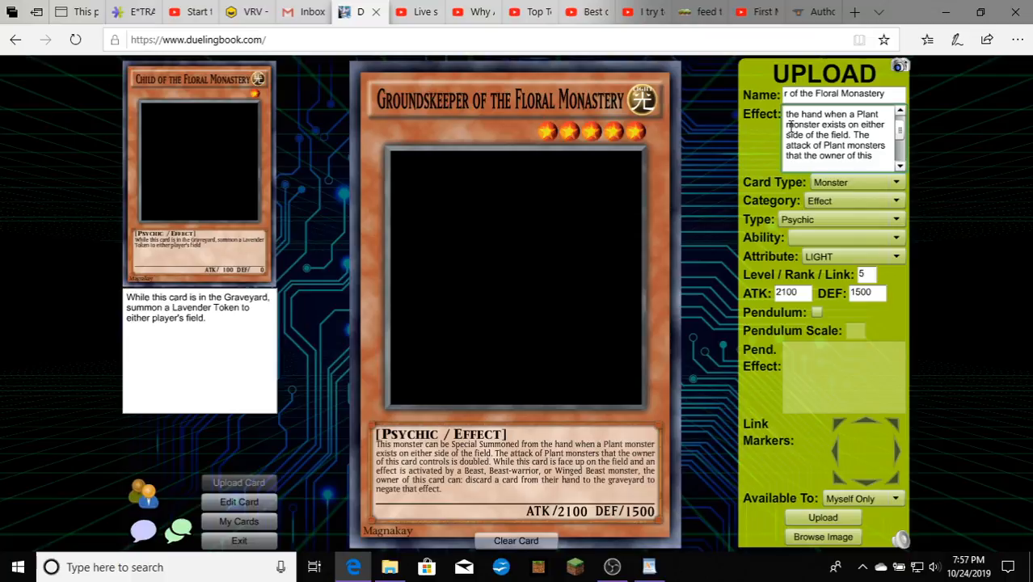
pyautogui.press('Up')
pyautogui.press('Up')
pyautogui.press('Up')
pyautogui.press('Up')
pyautogui.press('Up')
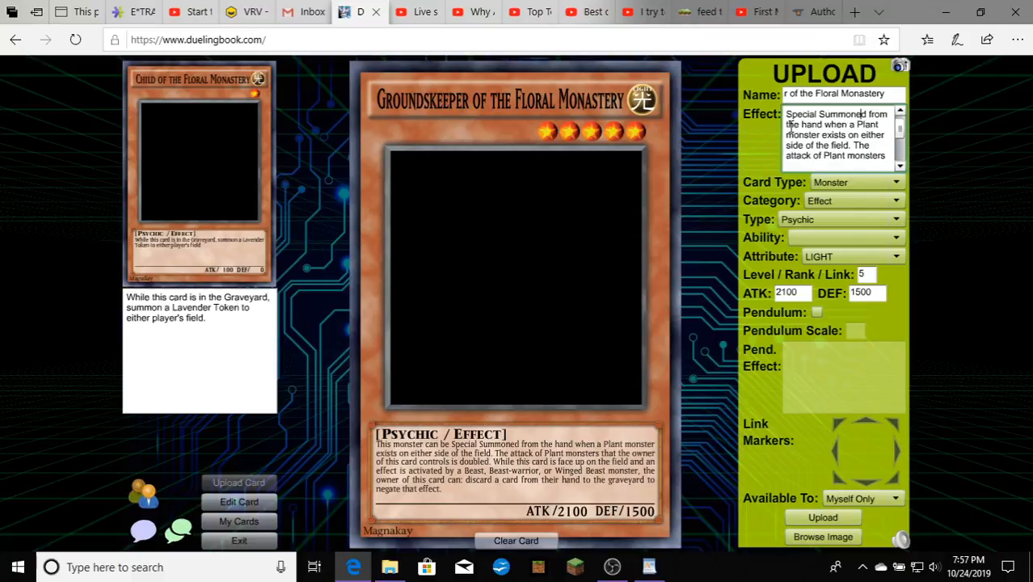
pyautogui.press('Down')
pyautogui.press('Down')
pyautogui.press('Down')
pyautogui.press('Down')
pyautogui.press('Down')
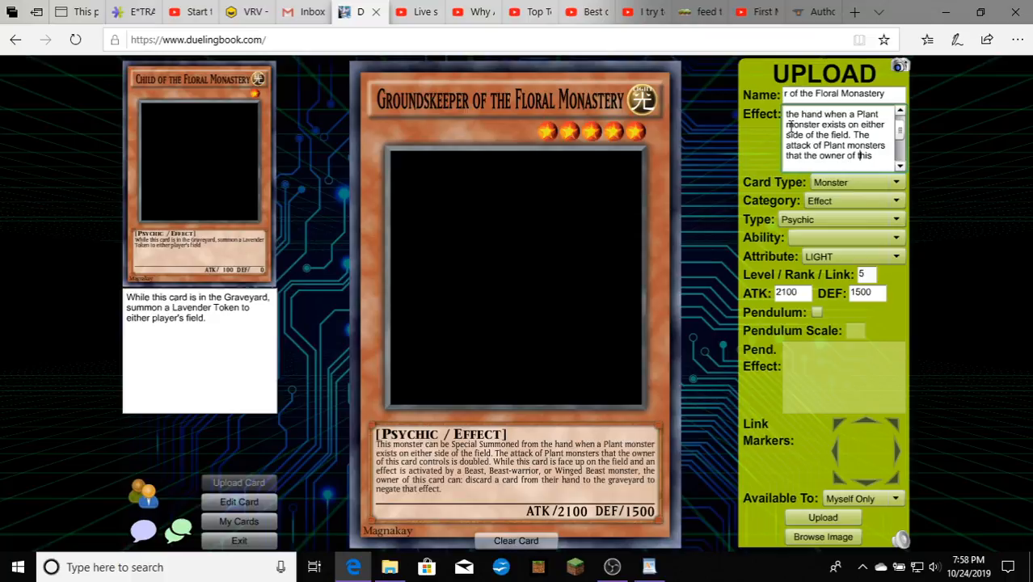
pyautogui.press('Down')
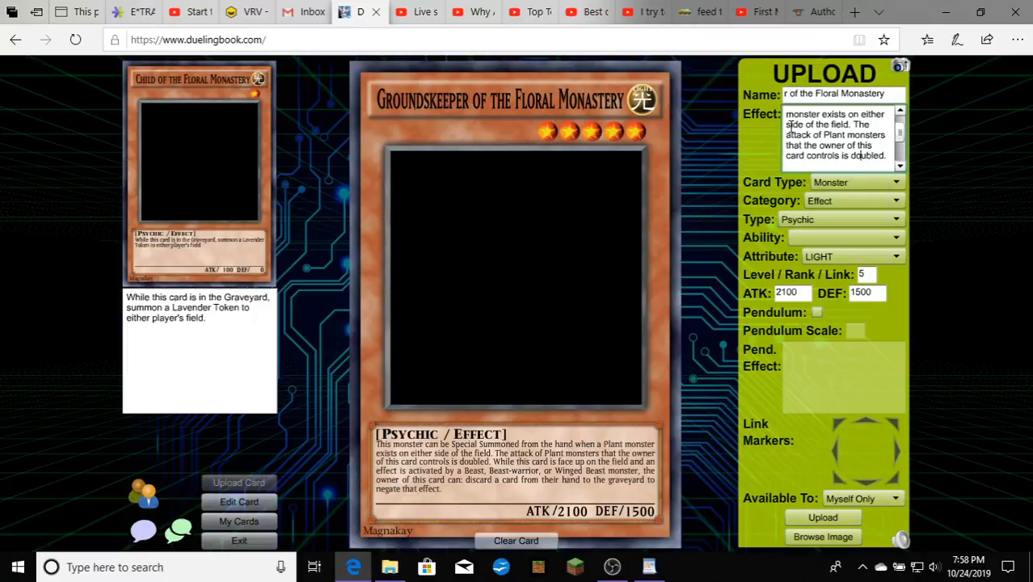
pyautogui.press('Down')
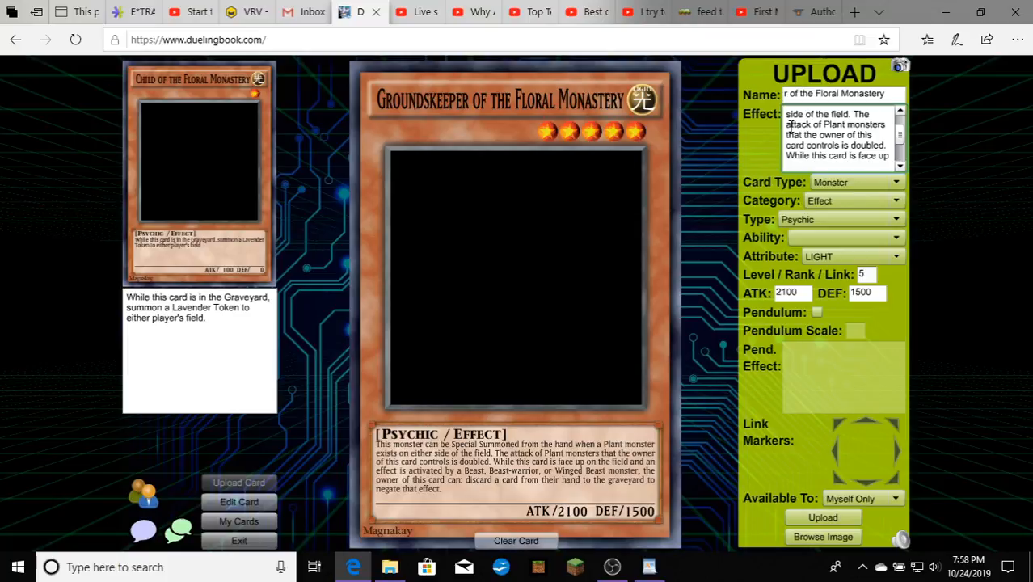
pyautogui.scroll(-1, 788, 125)
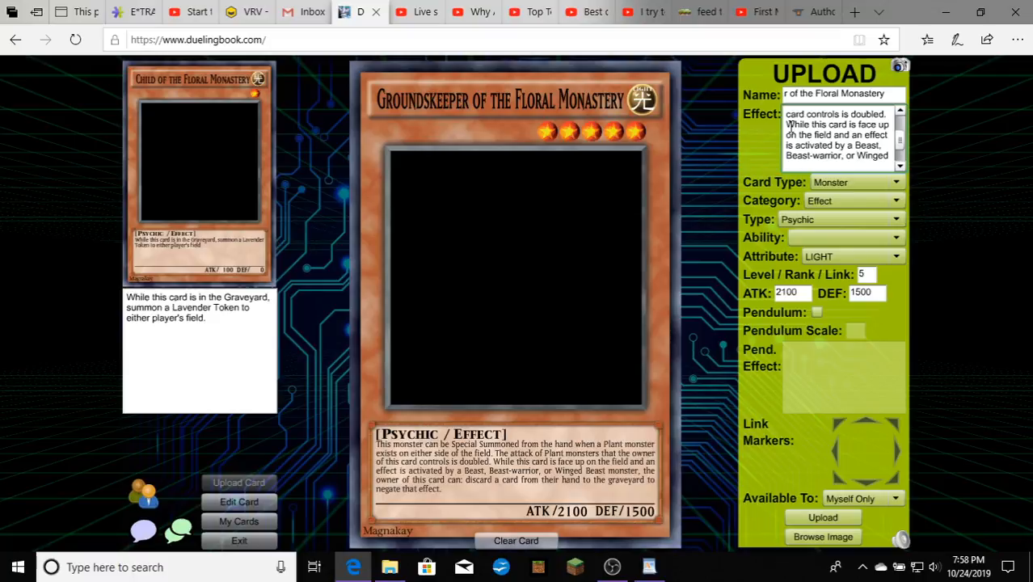
# - Delete the colon after "the owner of this card can" so the discard clause reads as one sentence
pyautogui.press('Down')
pyautogui.press('Down')
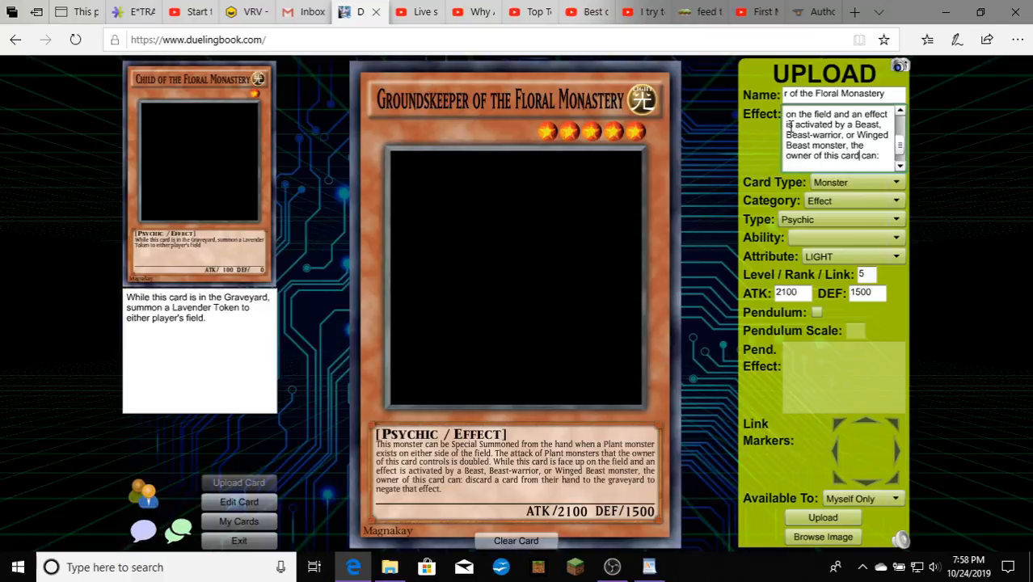
pyautogui.press('Down')
pyautogui.press('Down')
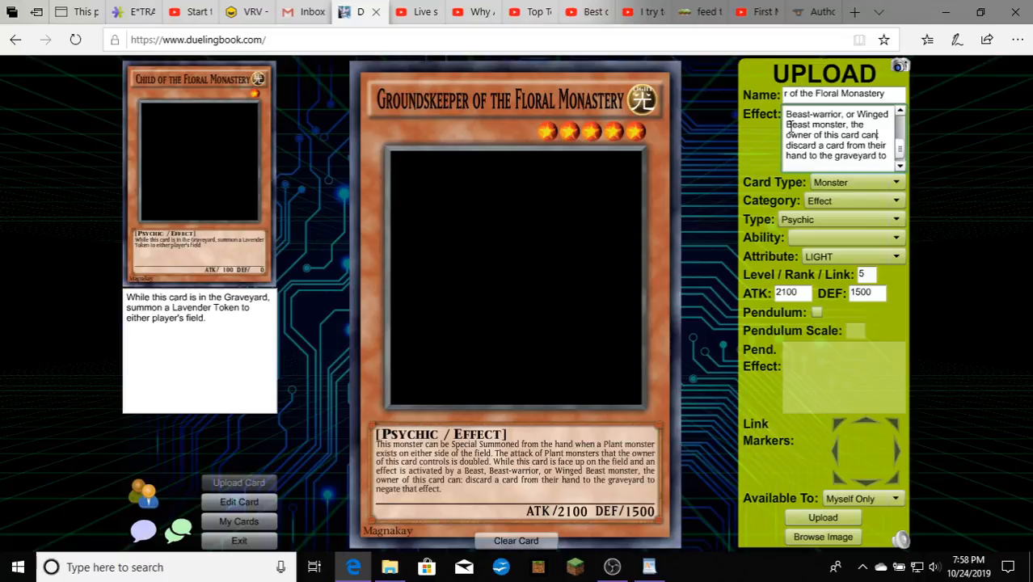
pyautogui.press('BackSpace')
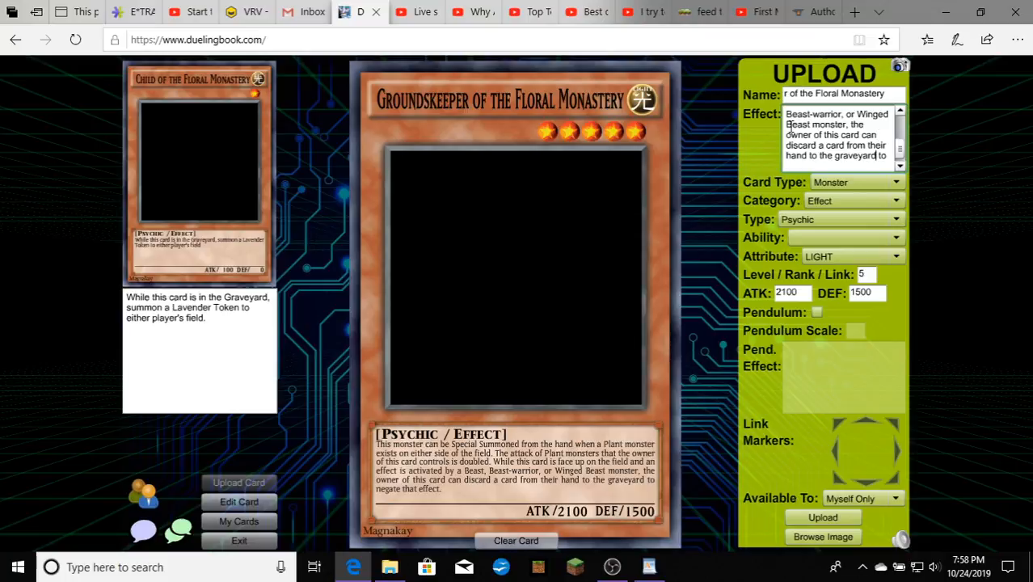
pyautogui.press('Down')
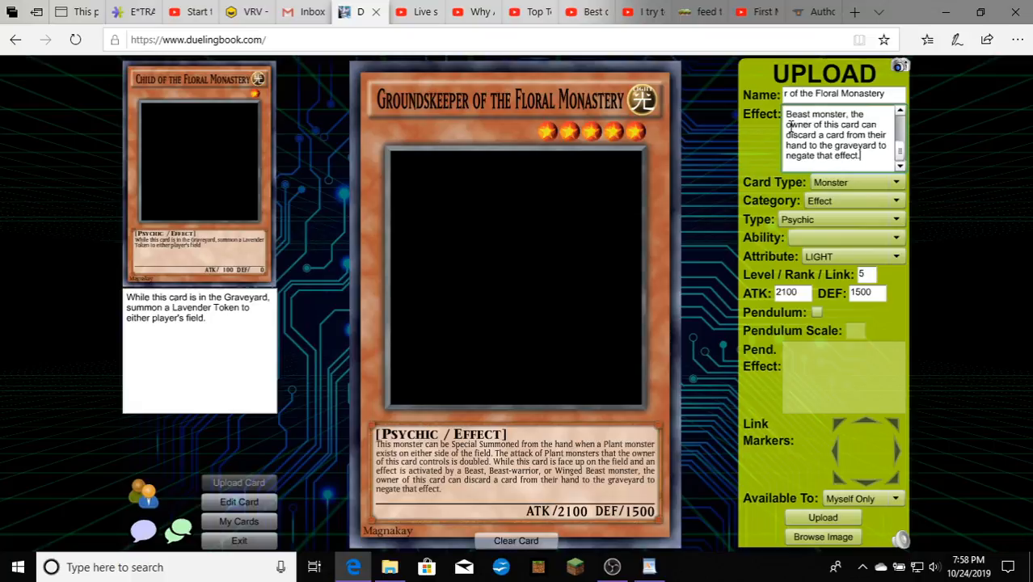
# - Change "a Plant monster" to "an EARTH monster" in the first sentence of the card's effect text
pyautogui.click(790, 127)
pyautogui.hotkey('ctrl', 'End')
pyautogui.scroll(1, 786, 125)
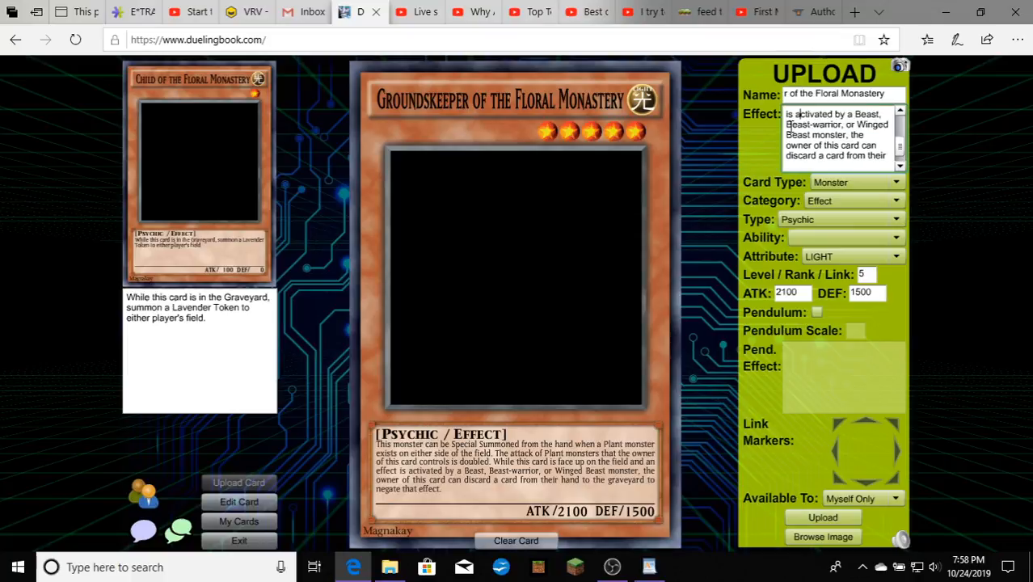
pyautogui.scroll(1, 791, 125)
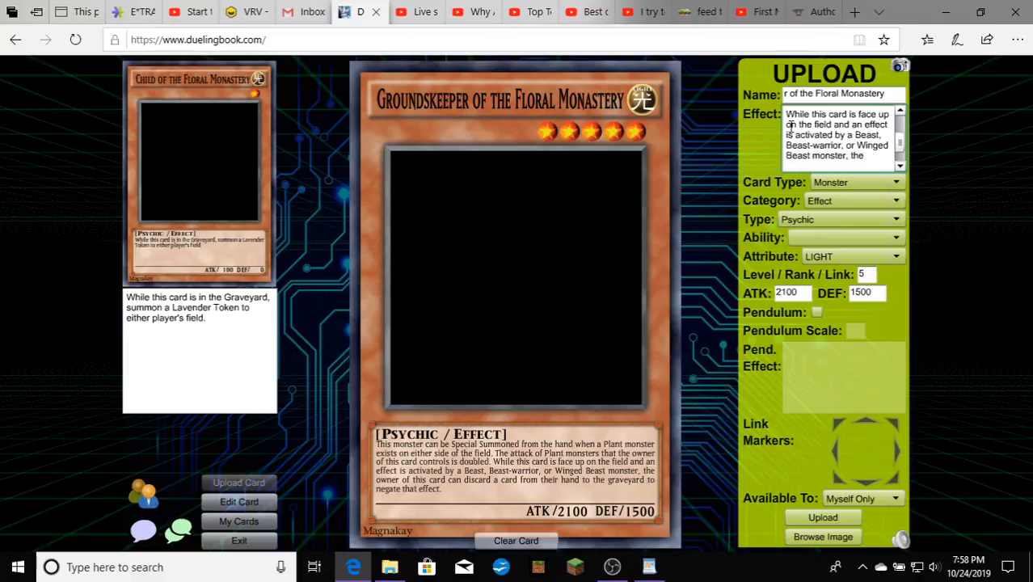
pyautogui.scroll(1, 791, 125)
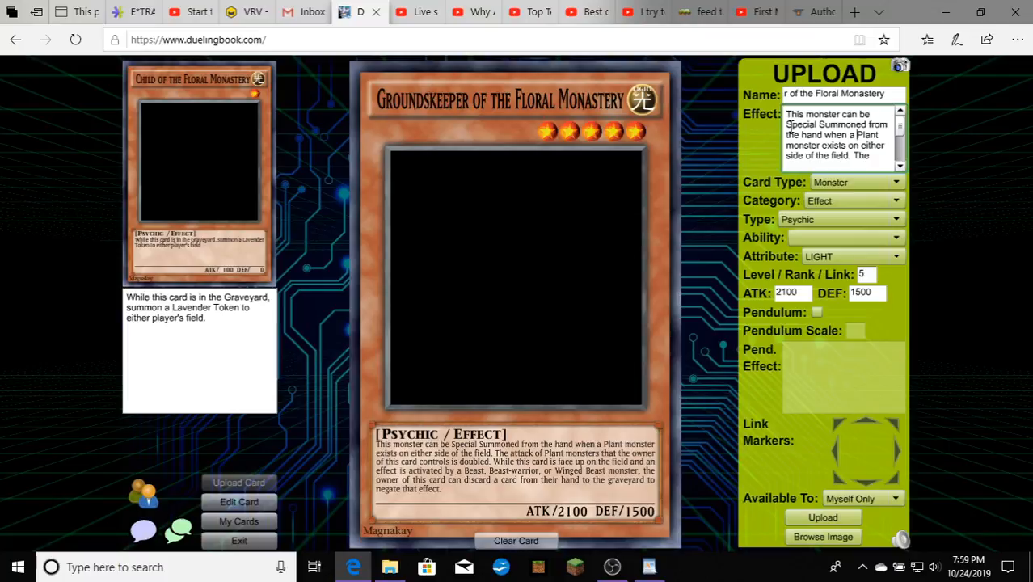
pyautogui.press('Delete')
pyautogui.press('Delete')
pyautogui.press('Delete')
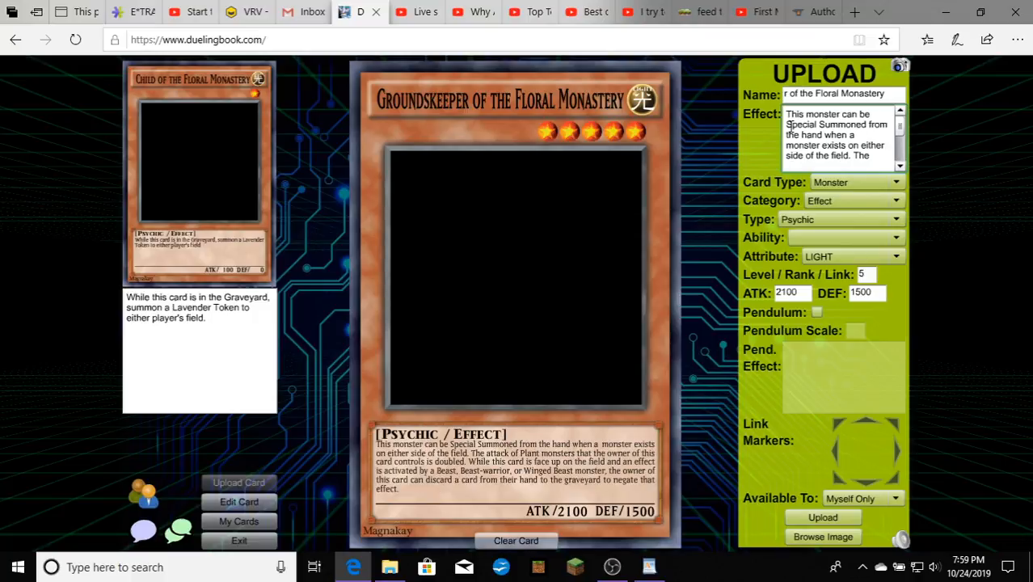
pyautogui.press('Delete')
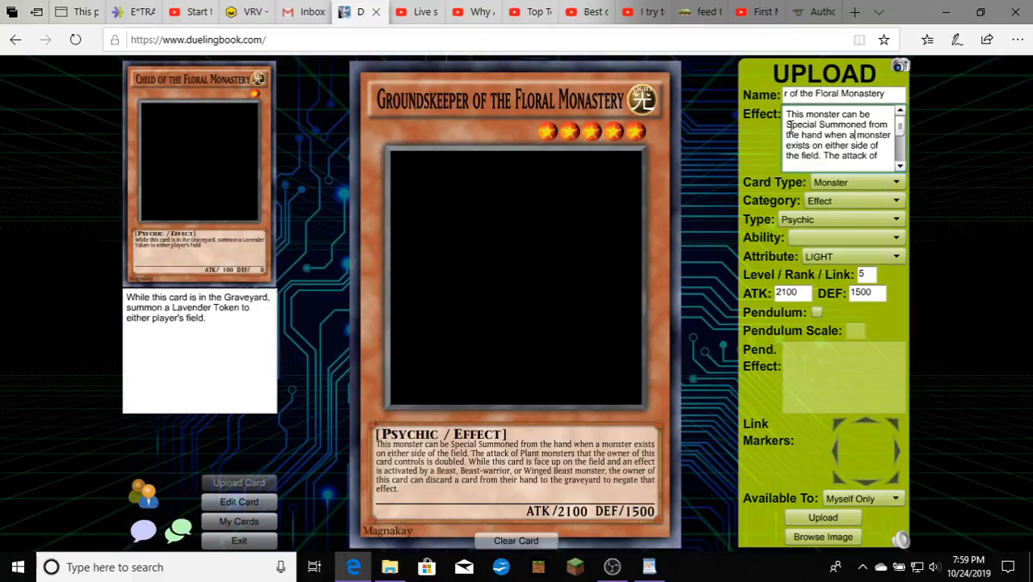
pyautogui.write('n E')
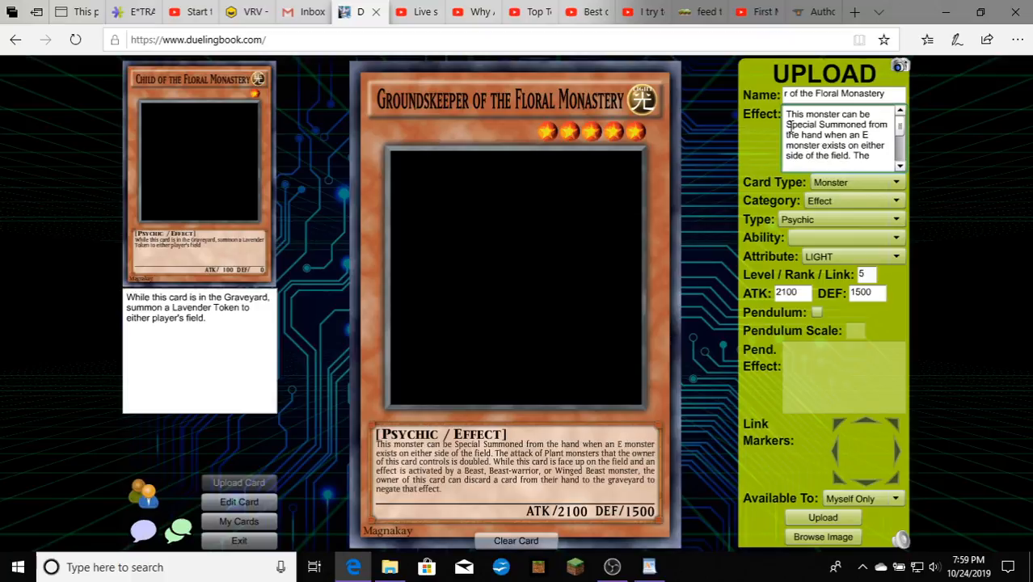
pyautogui.write('ARTH')
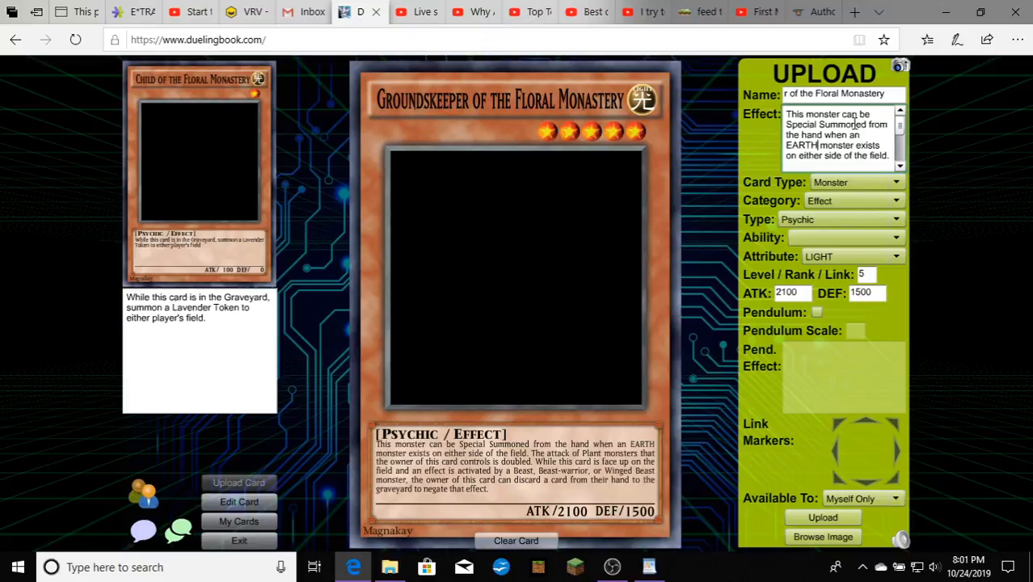
# - Review the revised effect text from the EARTH summoning condition down to the discard-and-negate clause
pyautogui.scroll(-2, 854, 124)
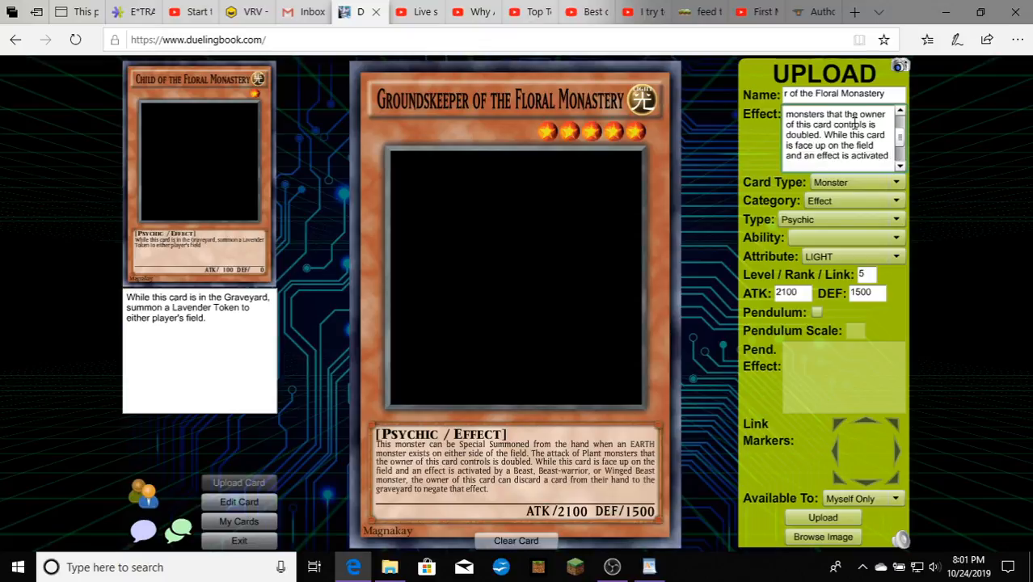
pyautogui.scroll(2, 855, 124)
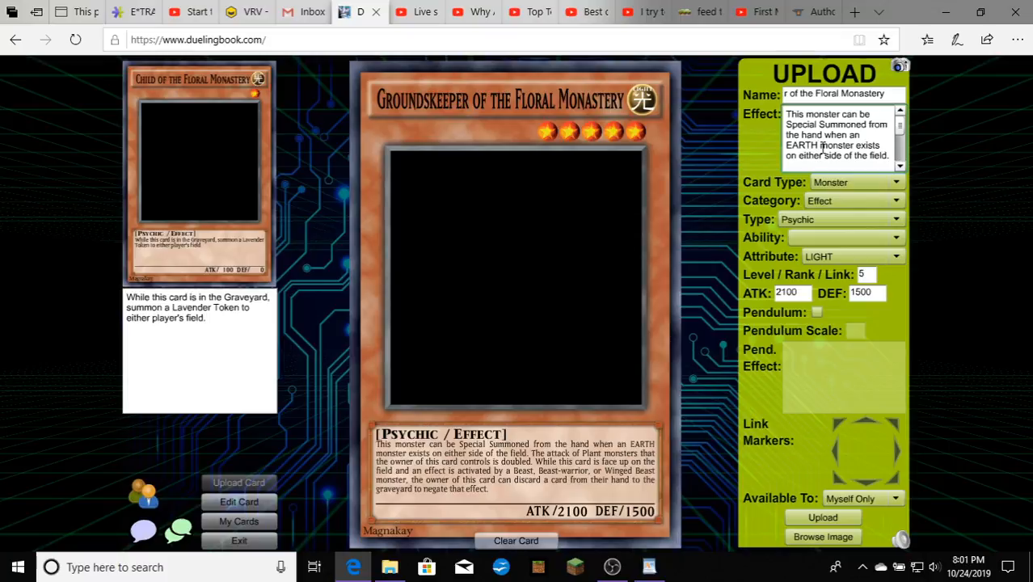
pyautogui.scroll(-4, 822, 148)
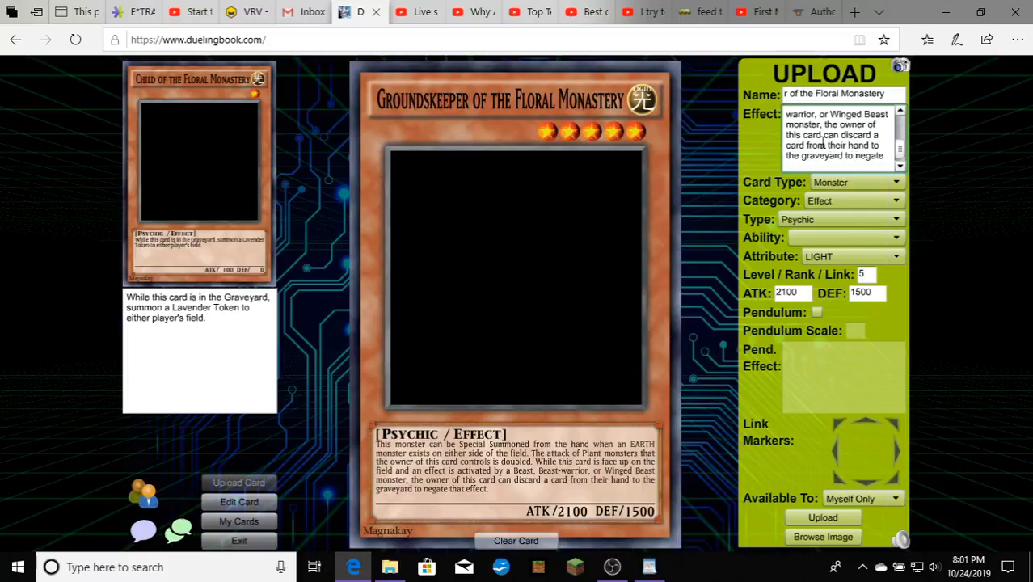
pyautogui.scroll(2, 821, 145)
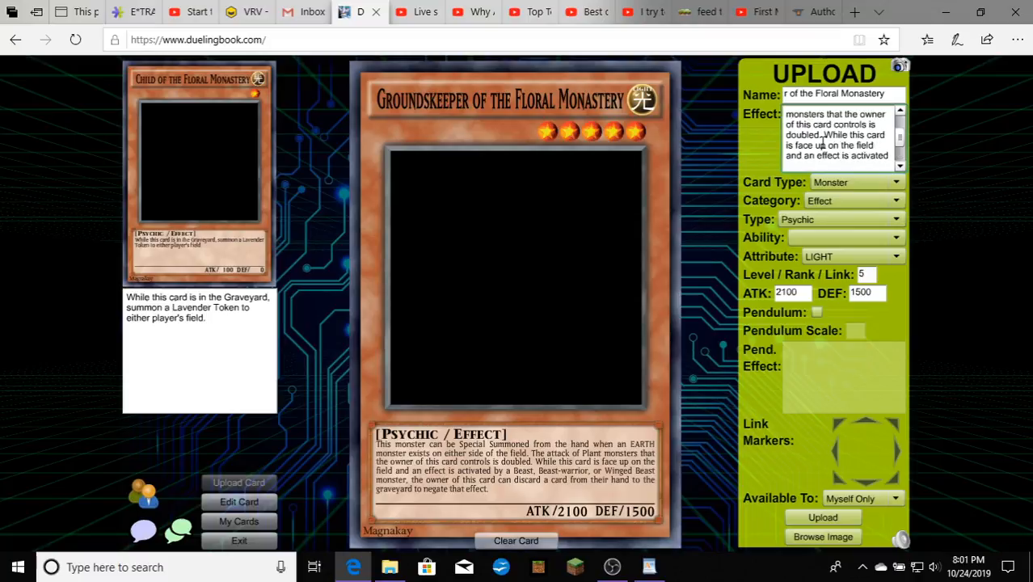
pyautogui.scroll(2, 822, 145)
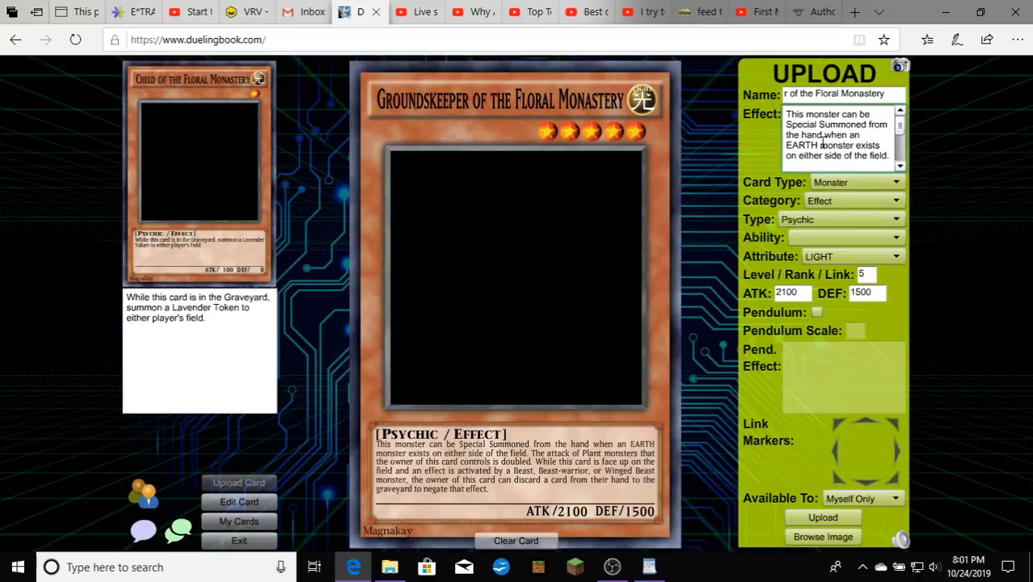
pyautogui.click(821, 146)
pyautogui.scroll(-3, 805, 144)
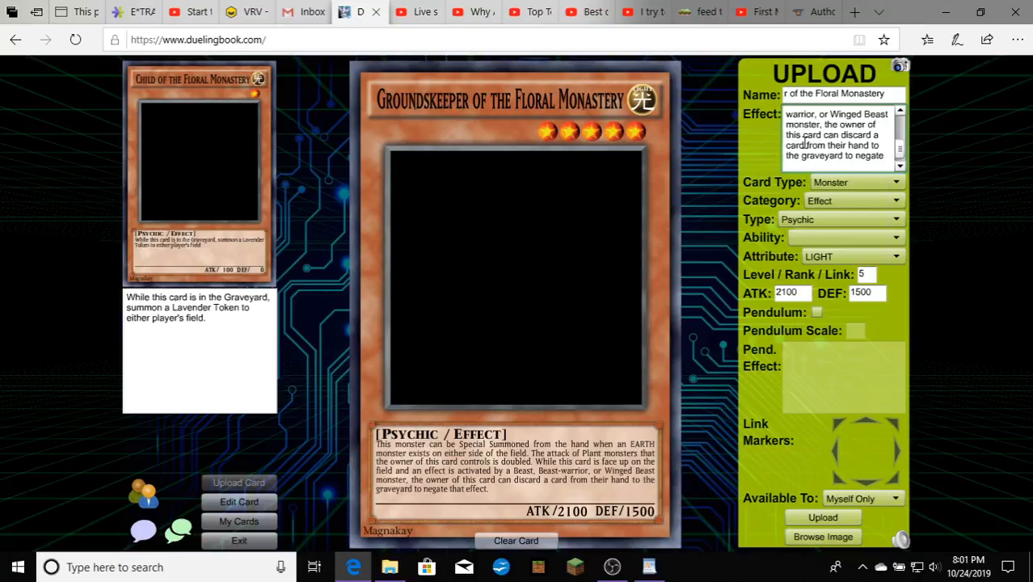
# - Hyphenate "face up" as "face-up" in the Groundskeeper's effect text
pyautogui.scroll(-1, 804, 144)
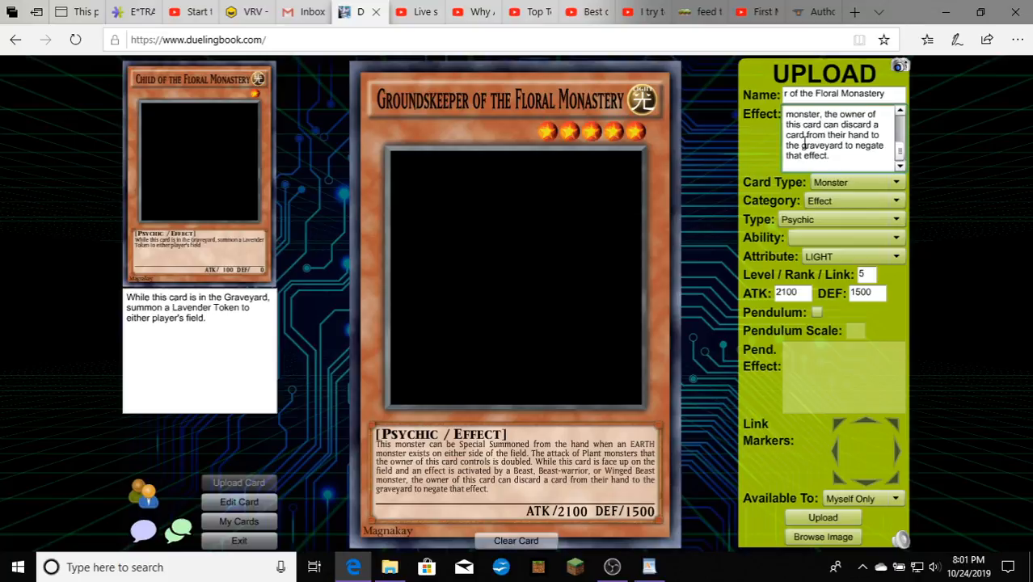
pyautogui.scroll(2, 804, 143)
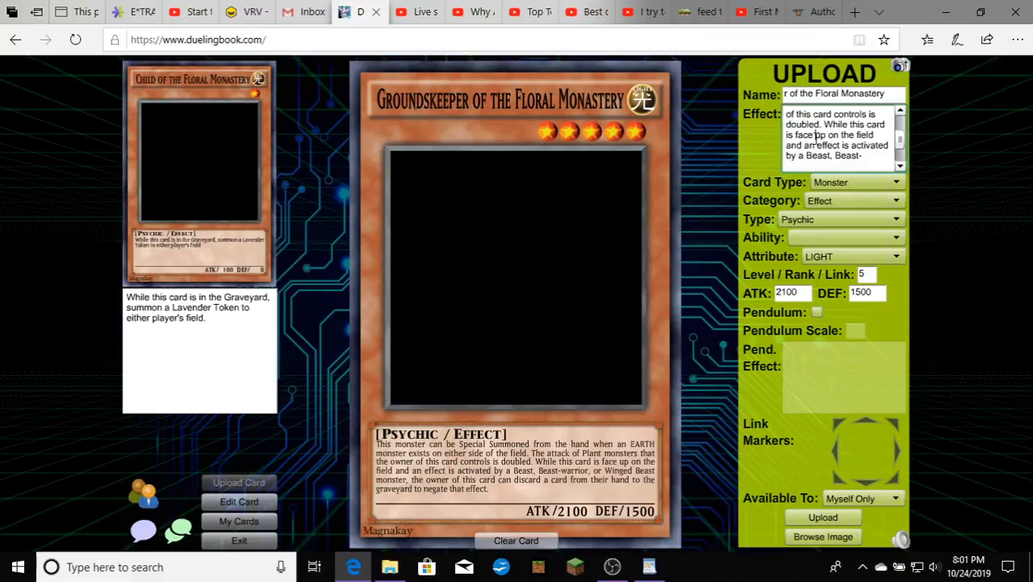
pyautogui.click(815, 135)
pyautogui.press('BackSpace')
pyautogui.write('-')
pyautogui.scroll(-2, 874, 154)
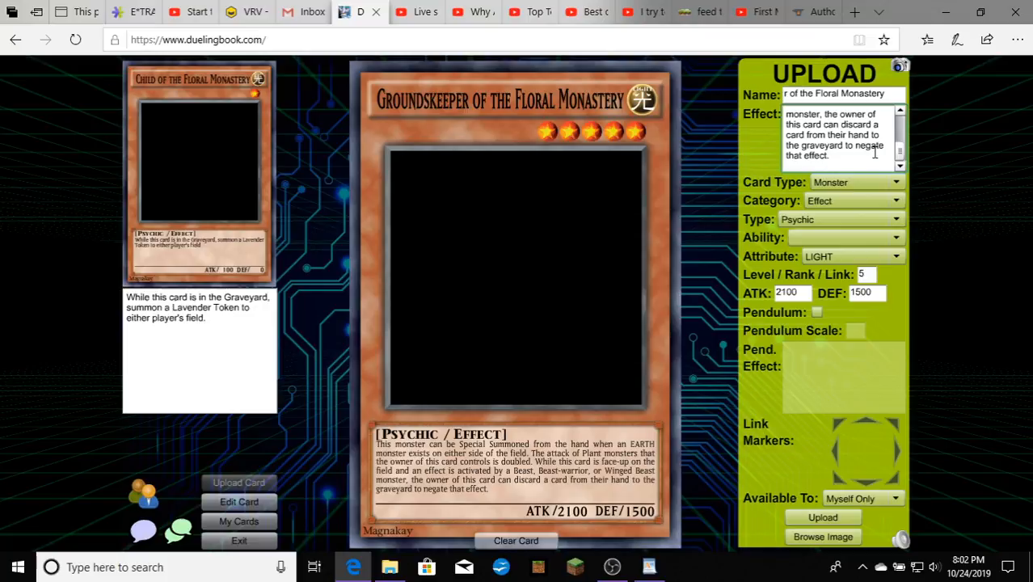
pyautogui.scroll(2, 874, 153)
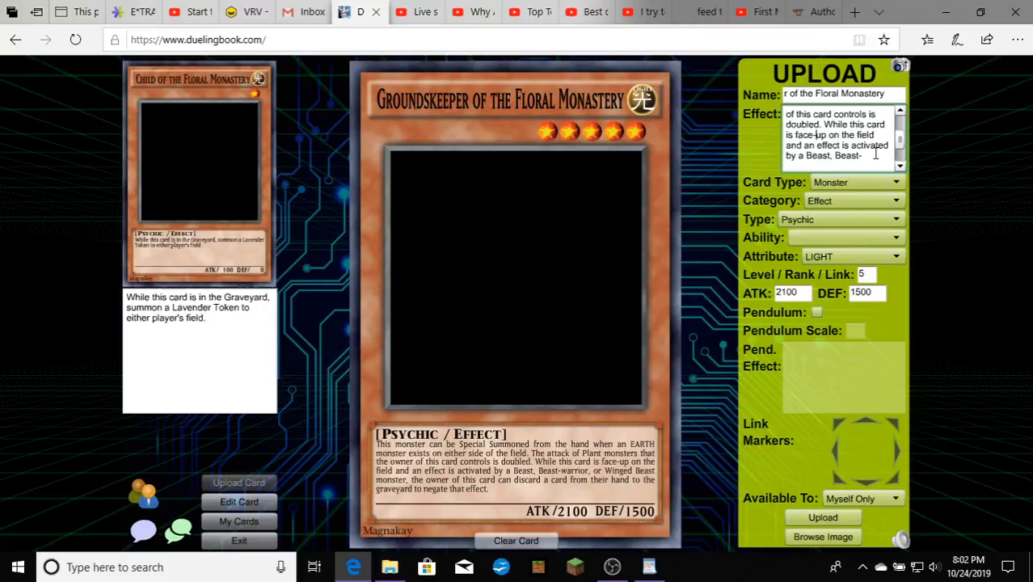
pyautogui.scroll(2, 874, 153)
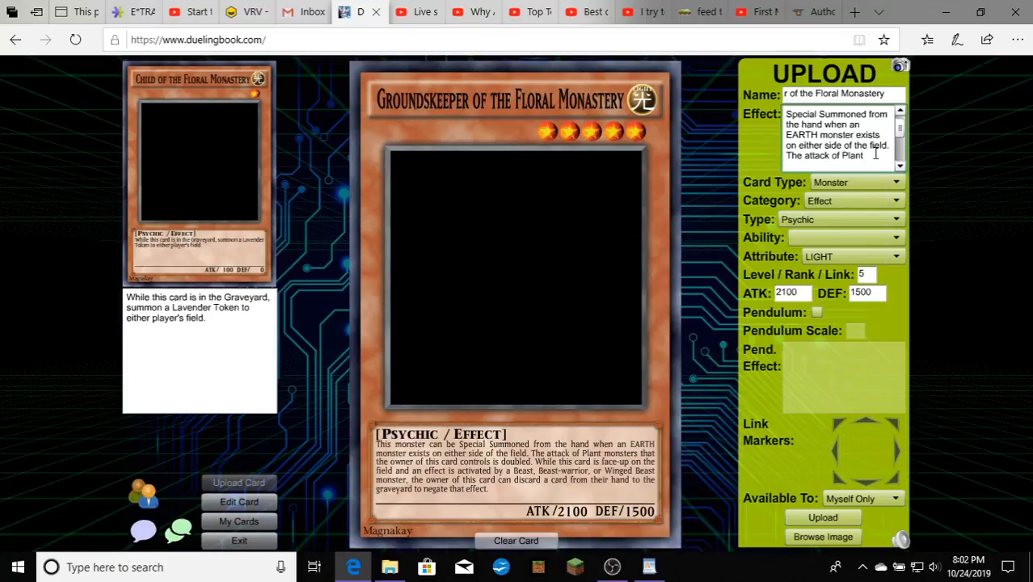
pyautogui.scroll(1, 875, 153)
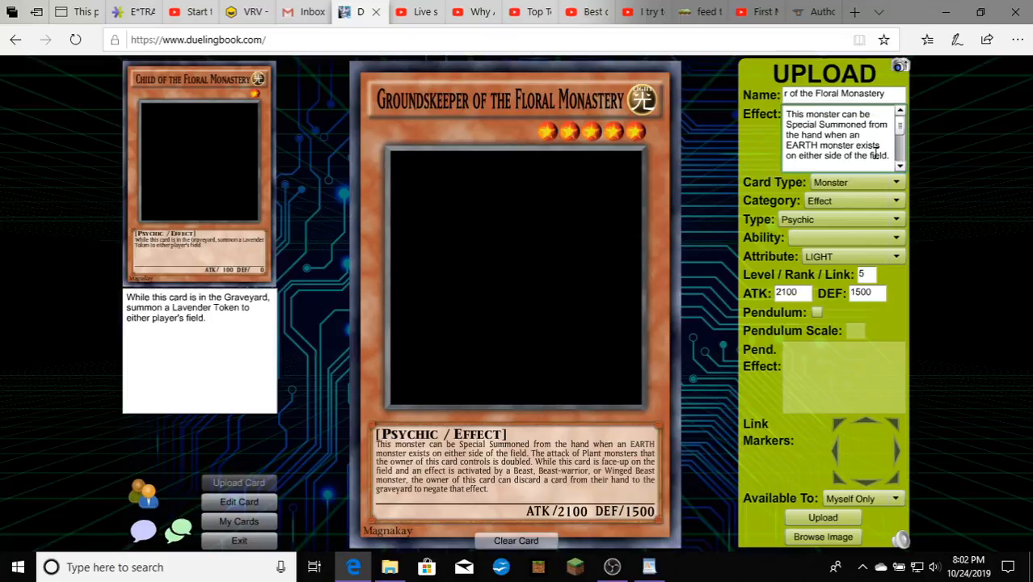
pyautogui.doubleClick(800, 144)
pyautogui.write('P')
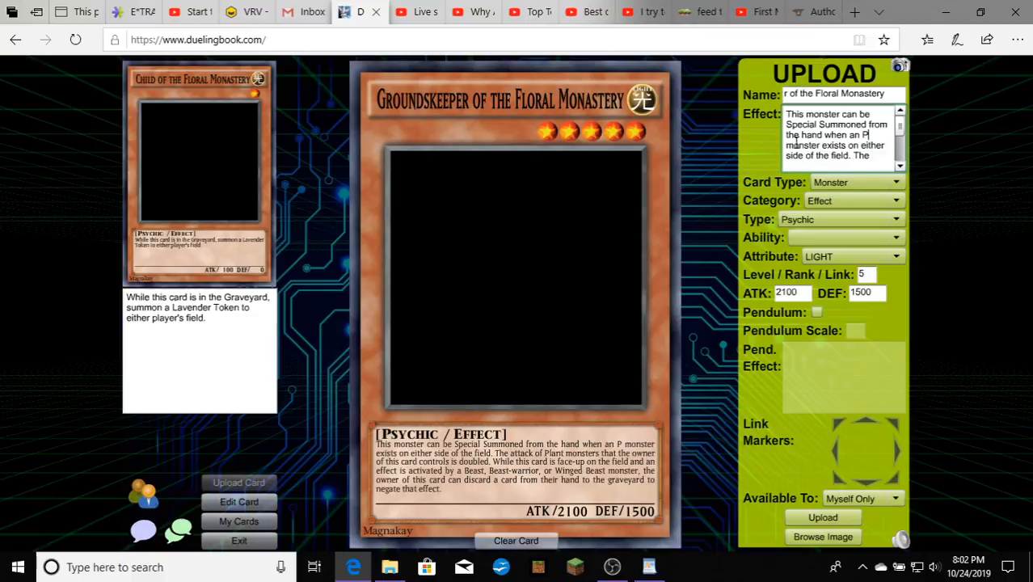
pyautogui.press('BackSpace')
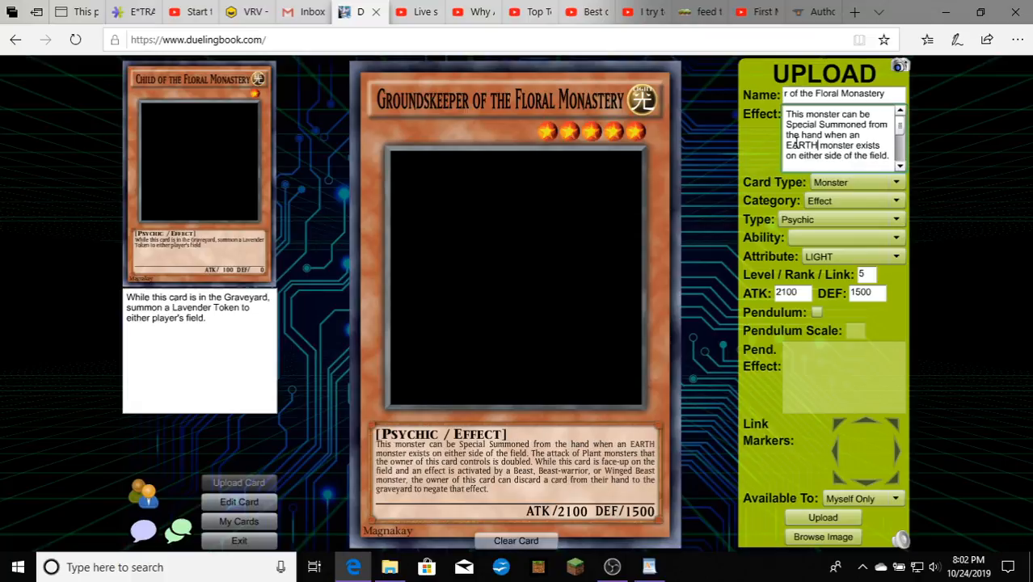
# - Reread the Groundskeeper's full effect text, from the EARTH summoning condition through the attack-doubling sentence to the discard-and-negate clause
pyautogui.scroll(-4, 796, 144)
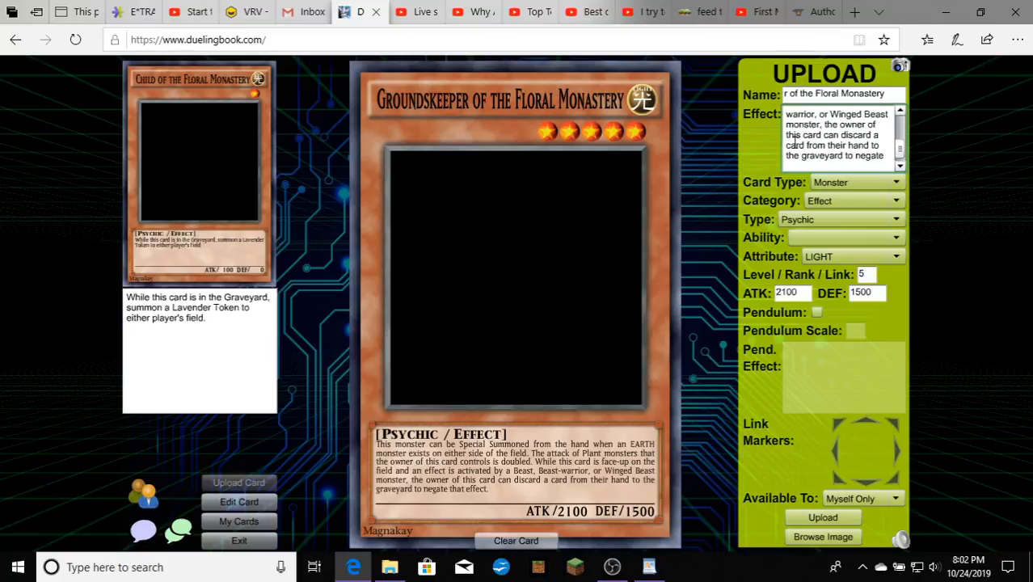
pyautogui.scroll(2, 796, 144)
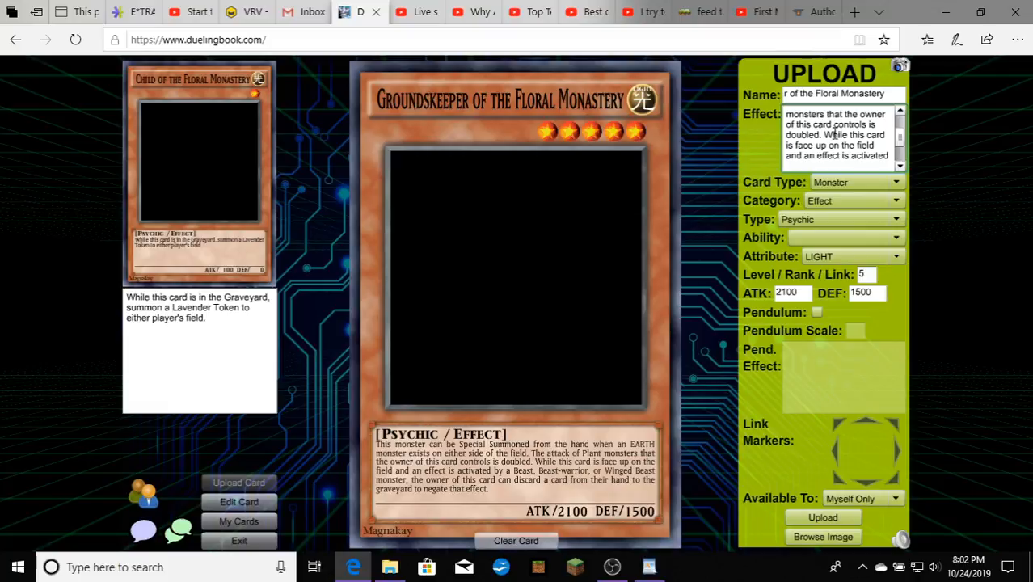
pyautogui.scroll(2, 835, 134)
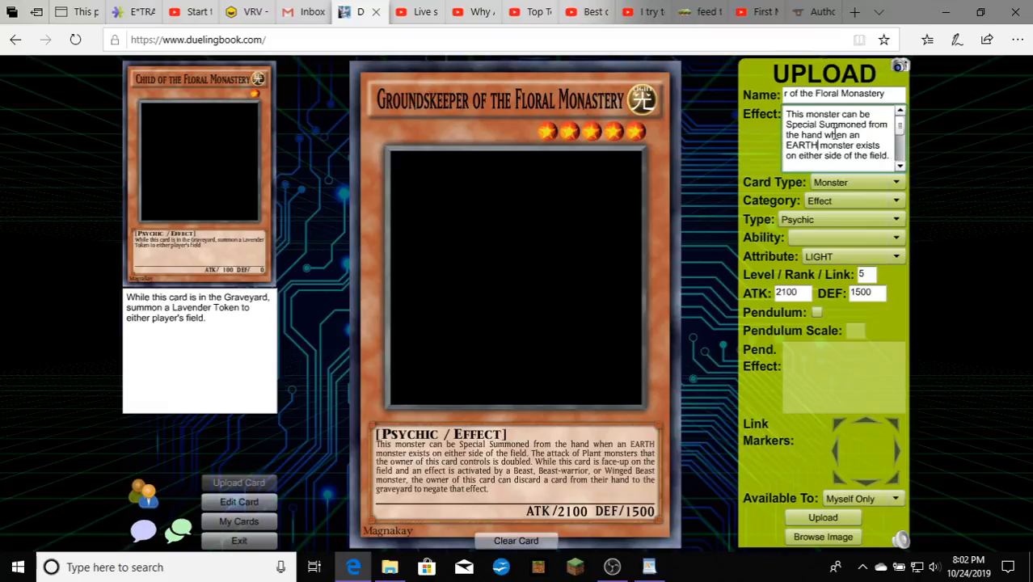
pyautogui.scroll(-2, 834, 134)
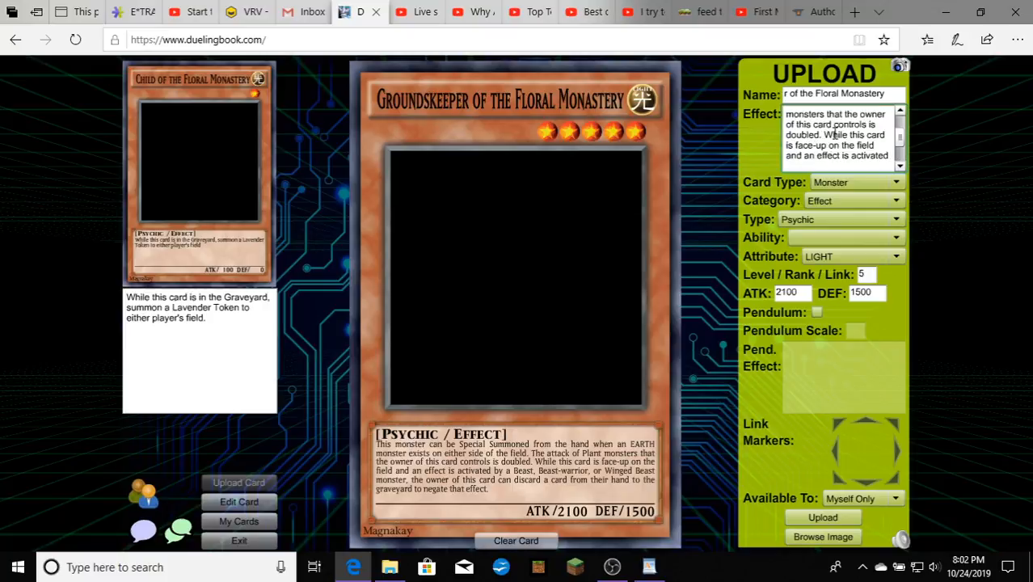
pyautogui.scroll(-2, 835, 134)
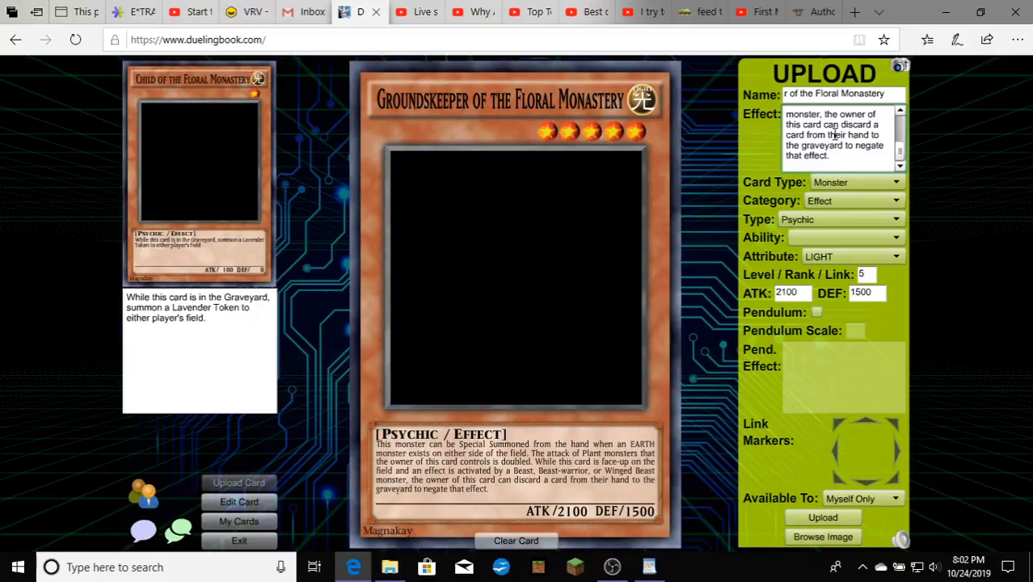
pyautogui.scroll(1, 835, 134)
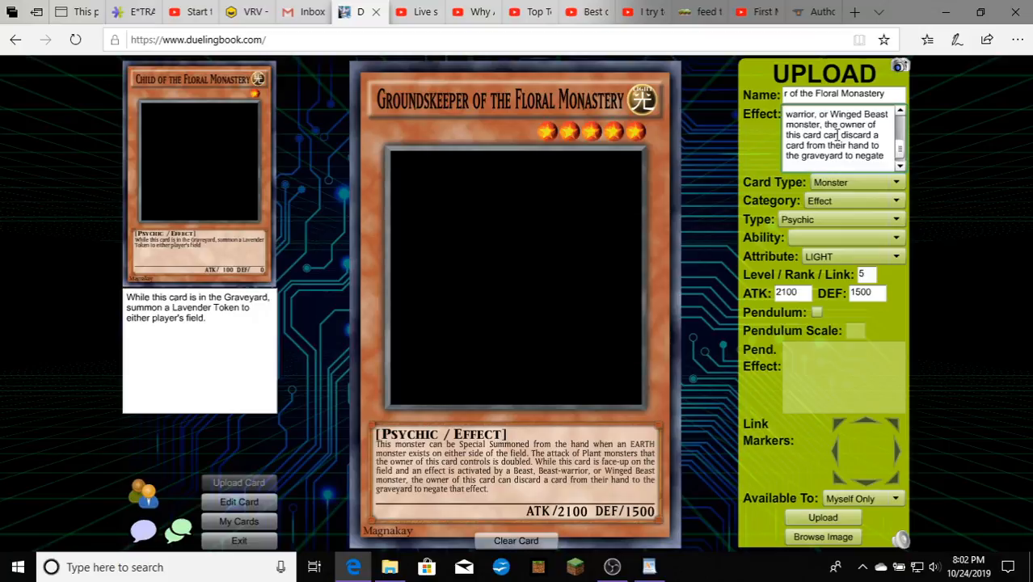
pyautogui.scroll(4, 836, 135)
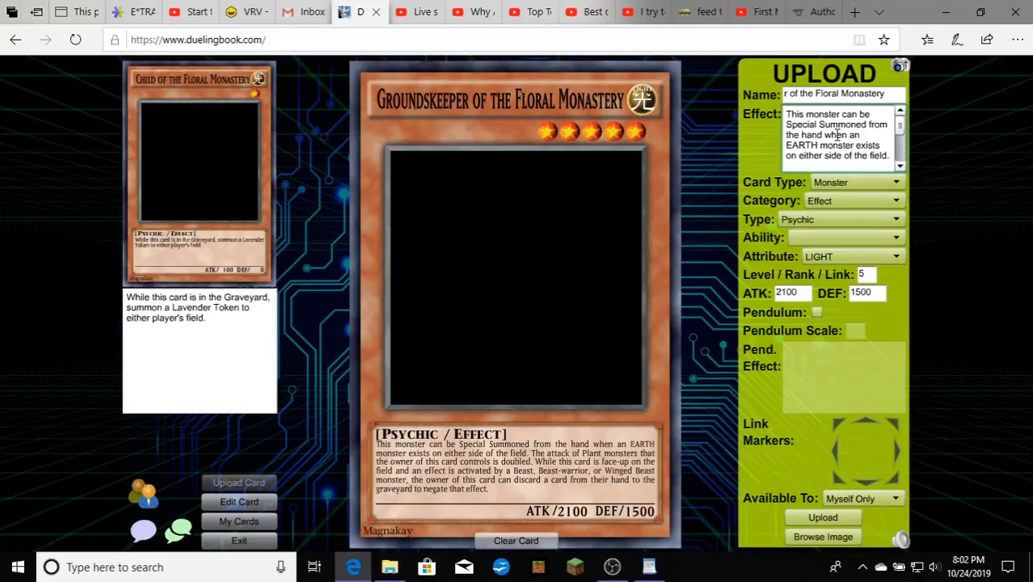
pyautogui.scroll(-2, 837, 135)
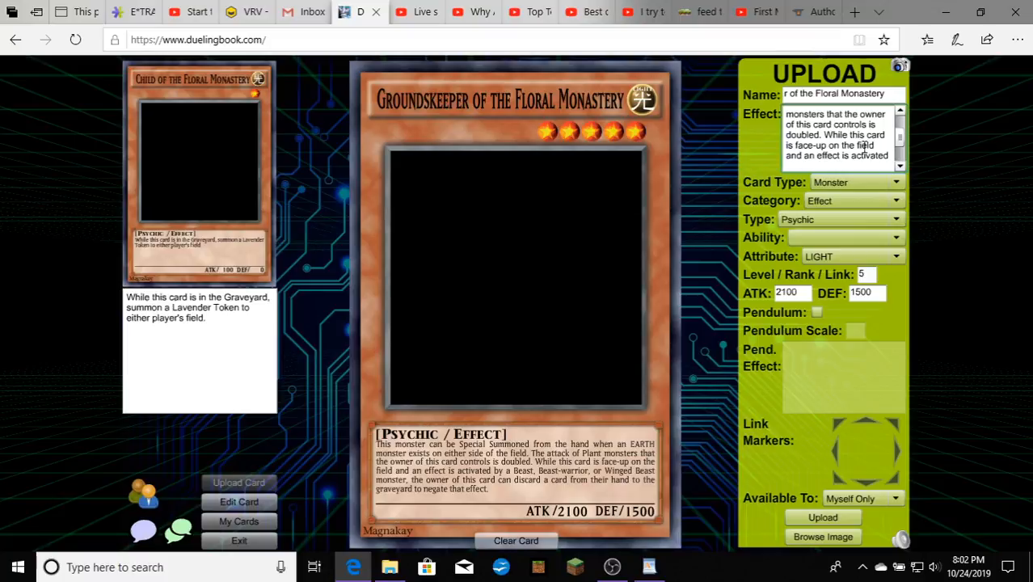
pyautogui.scroll(-2, 824, 146)
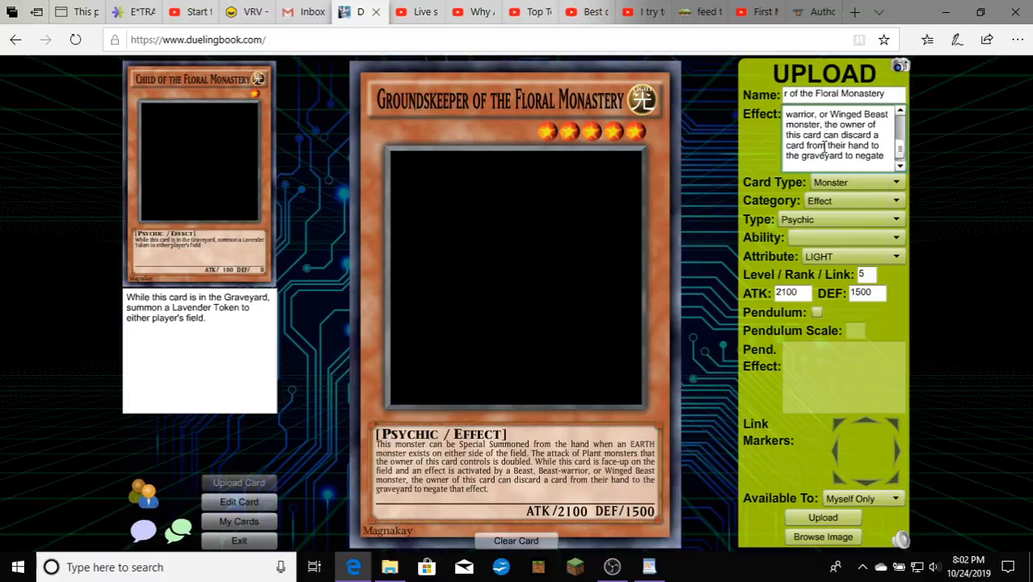
pyautogui.scroll(2, 824, 146)
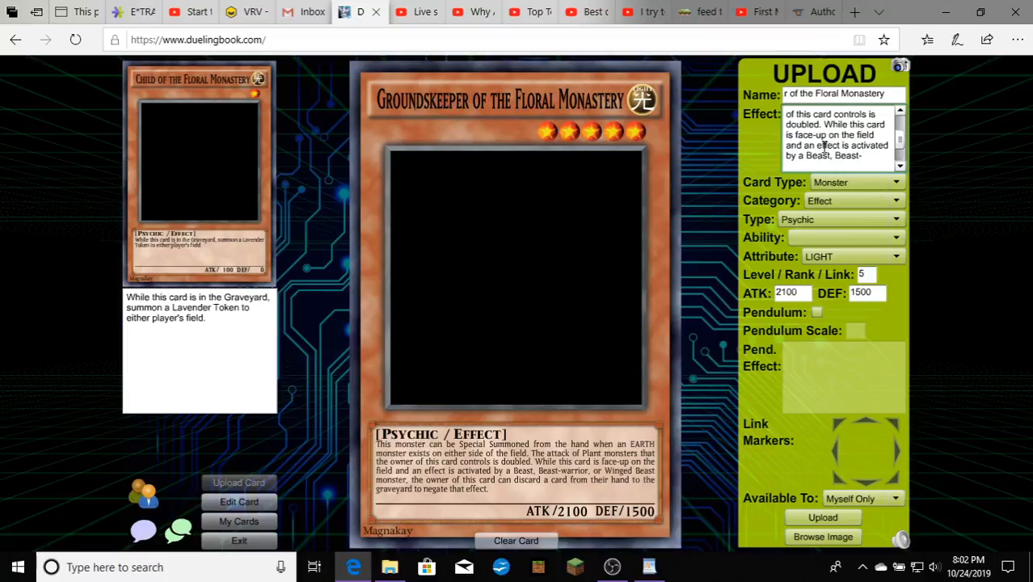
# - Delete the sentence about doubling the attack of Plant monsters that the card's owner controls from the effect text
pyautogui.scroll(2, 825, 146)
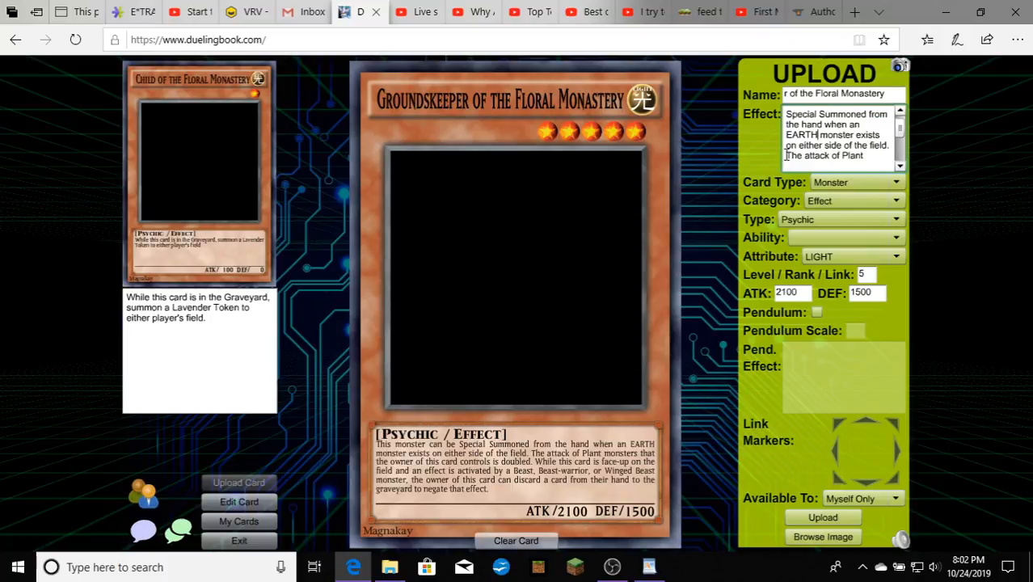
pyautogui.scroll(-2, 786, 155)
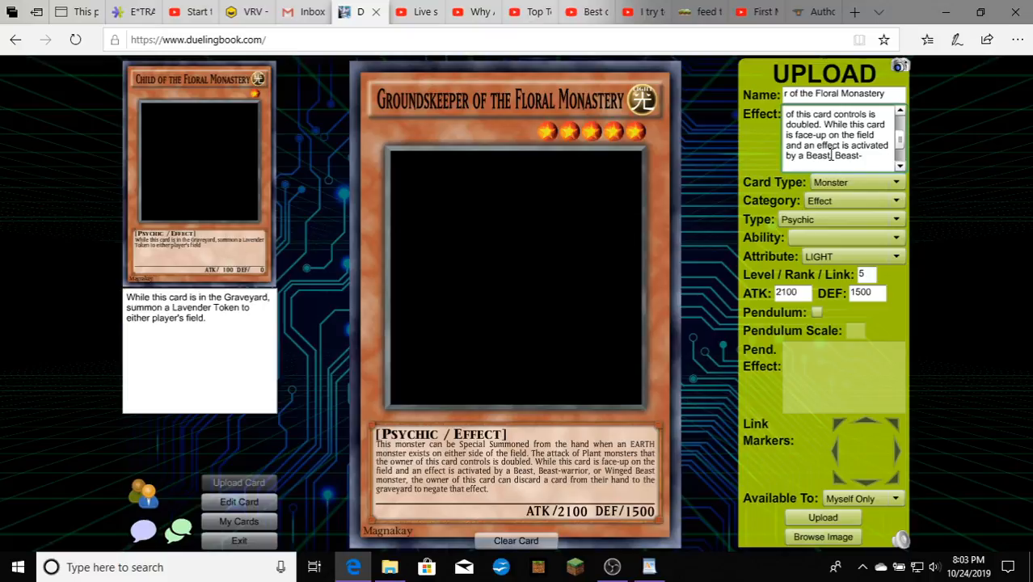
pyautogui.moveTo(785, 115); pyautogui.dragTo(825, 126)
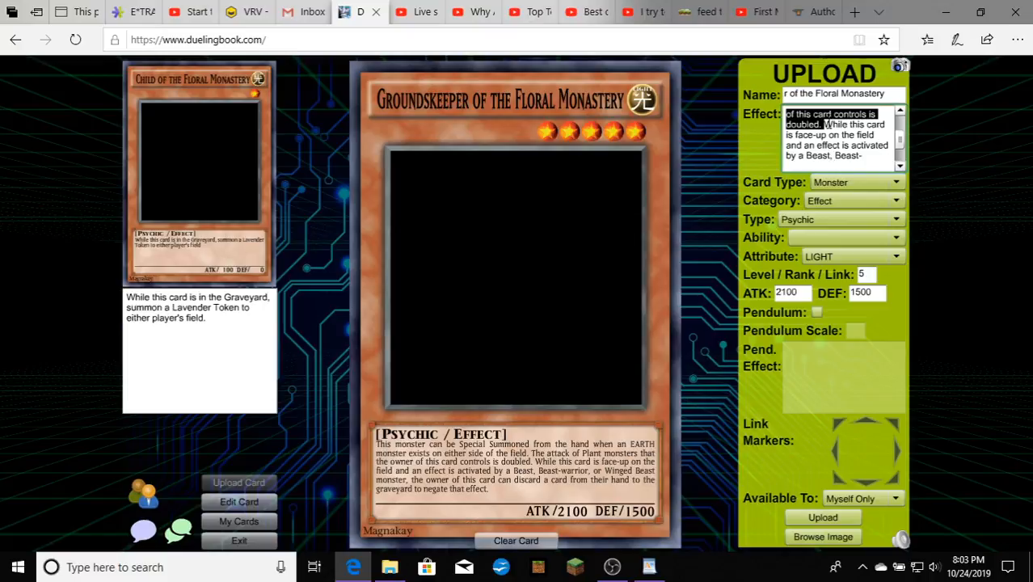
pyautogui.press('BackSpace')
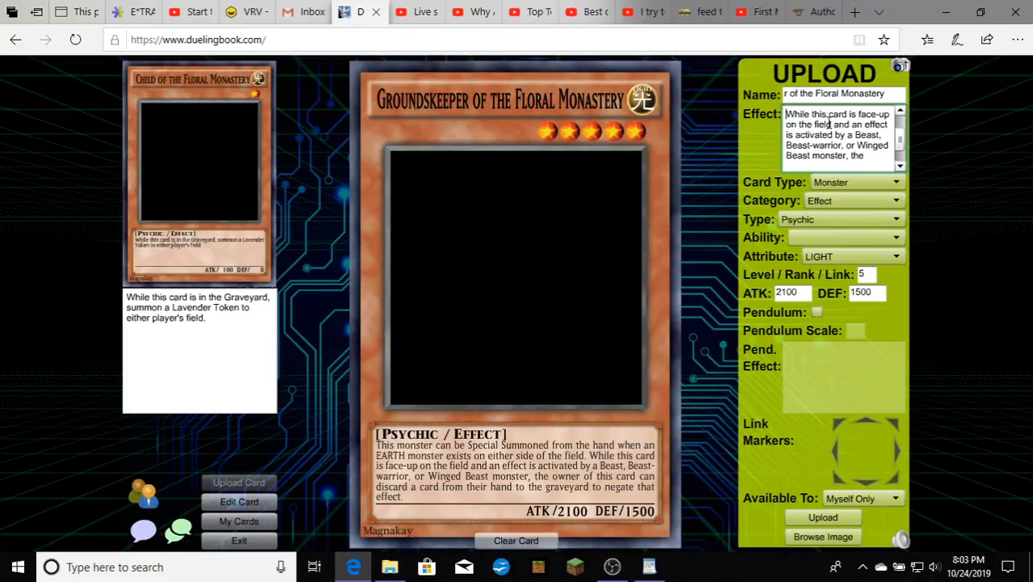
pyautogui.press('BackSpace')
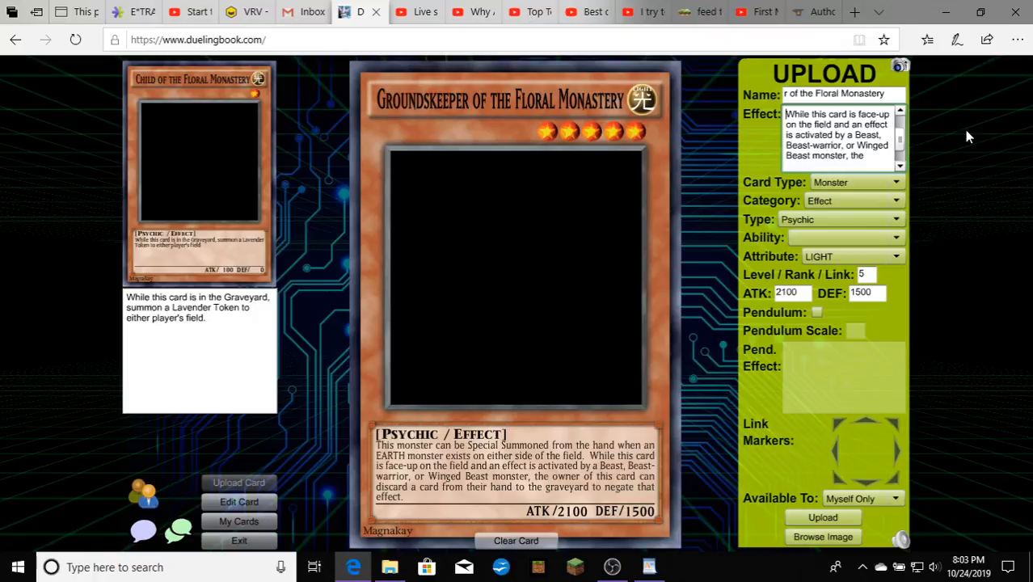
# - Look through the available monster types to check how Beast-Warrior and Winged Beast are written
pyautogui.click(895, 220)
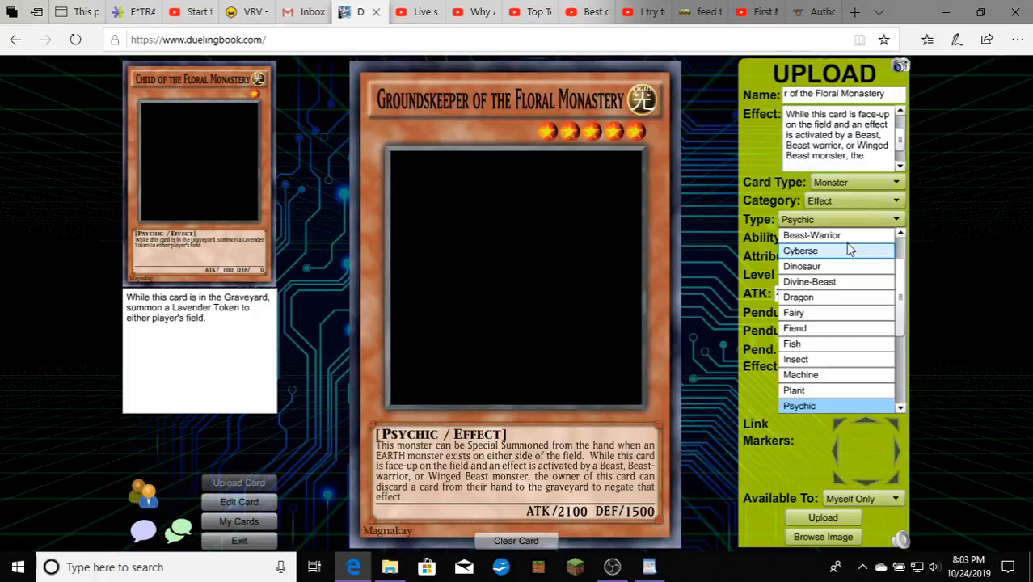
pyautogui.scroll(-1, 848, 246)
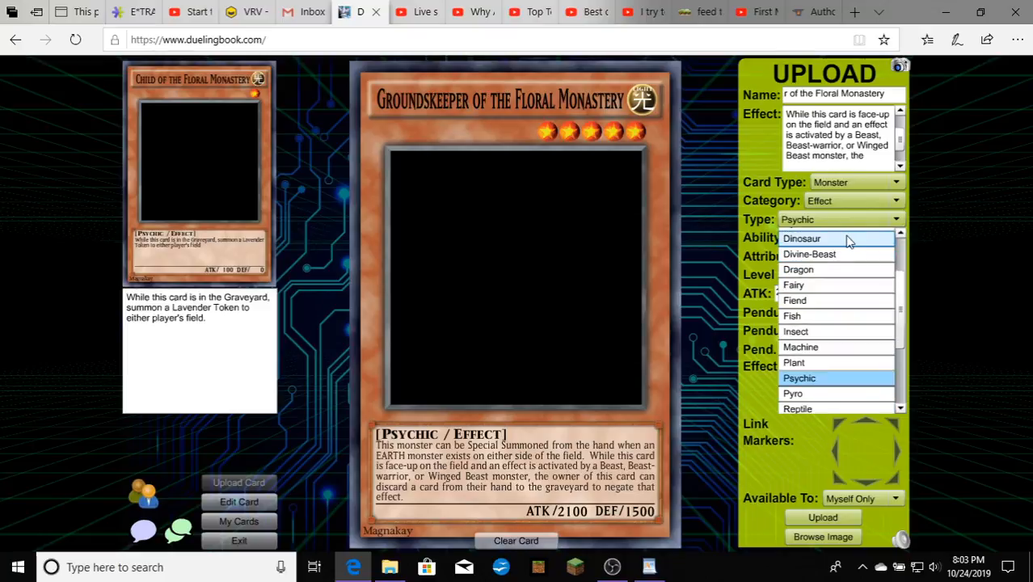
pyautogui.scroll(-2, 848, 241)
pyautogui.rightClick(848, 239)
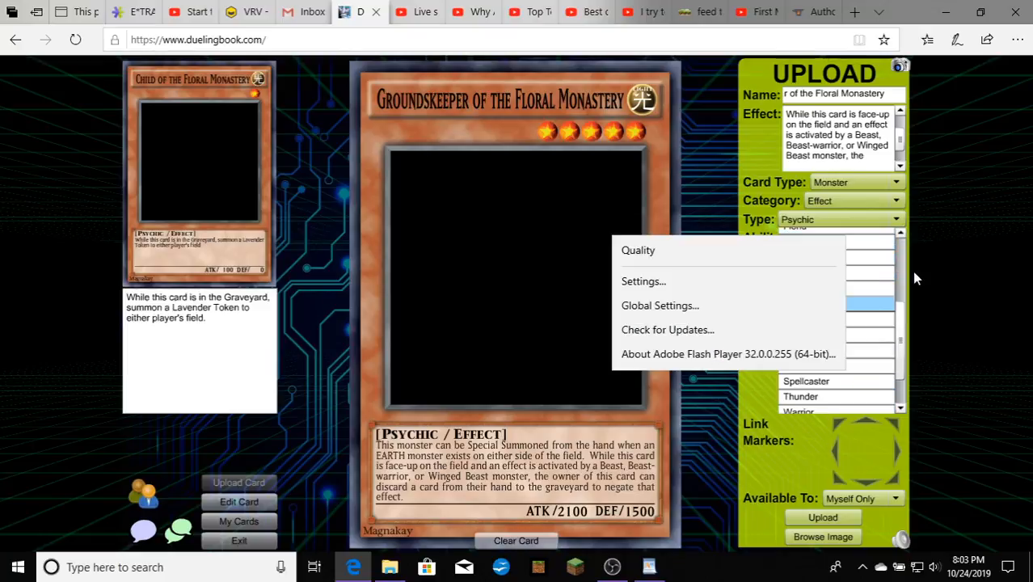
pyautogui.click(914, 278)
pyautogui.scroll(-1, 840, 331)
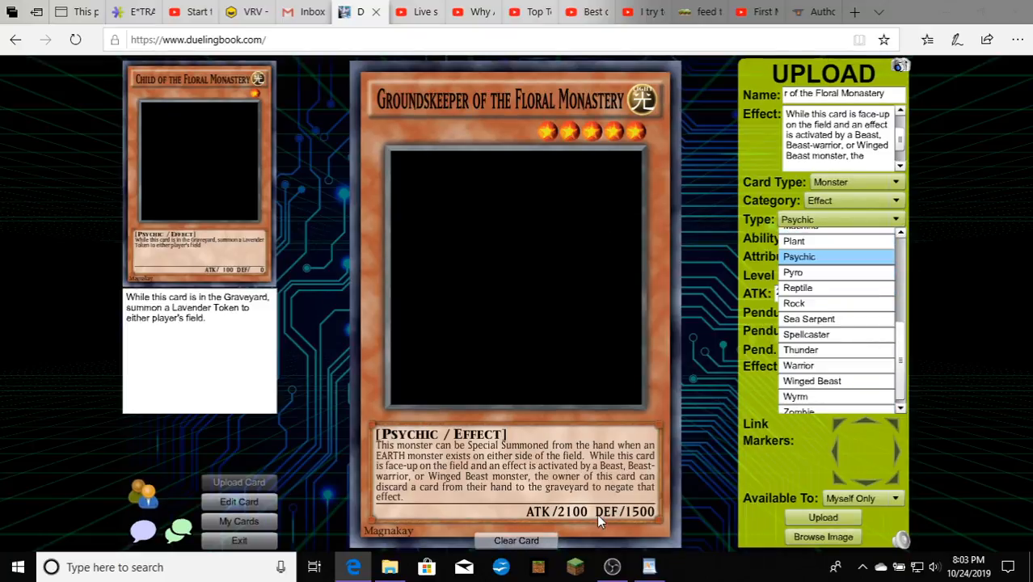
# - Capitalize "Beast-warrior" as "Beast-Warrior" in the Groundskeeper's effect text
pyautogui.click(816, 145)
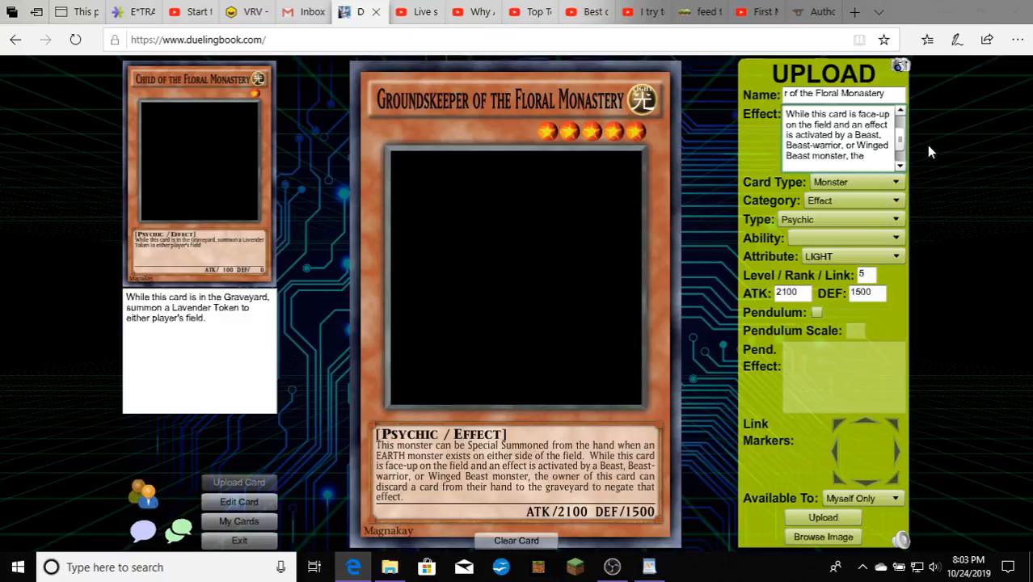
pyautogui.press('BackSpace')
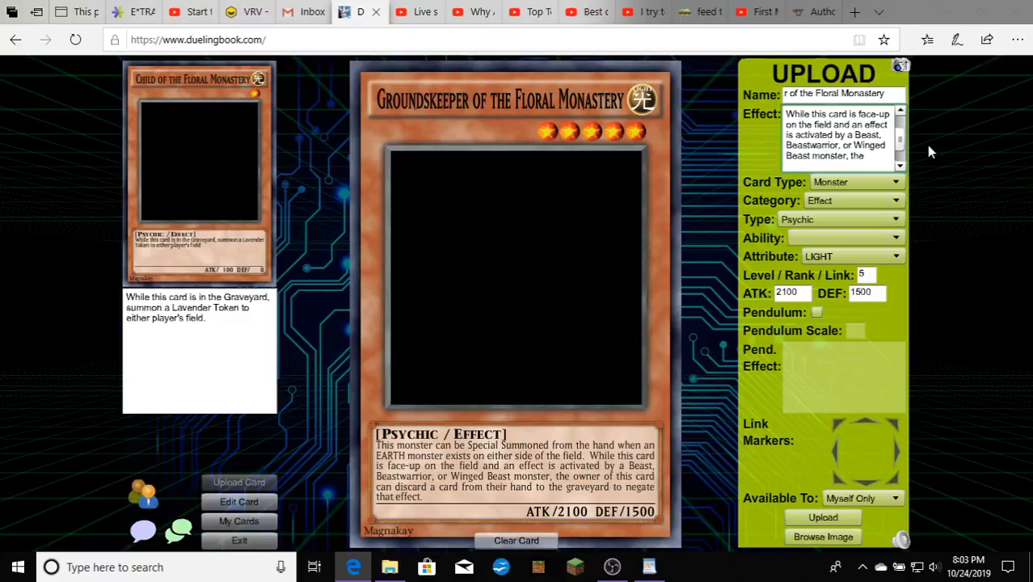
pyautogui.write('W')
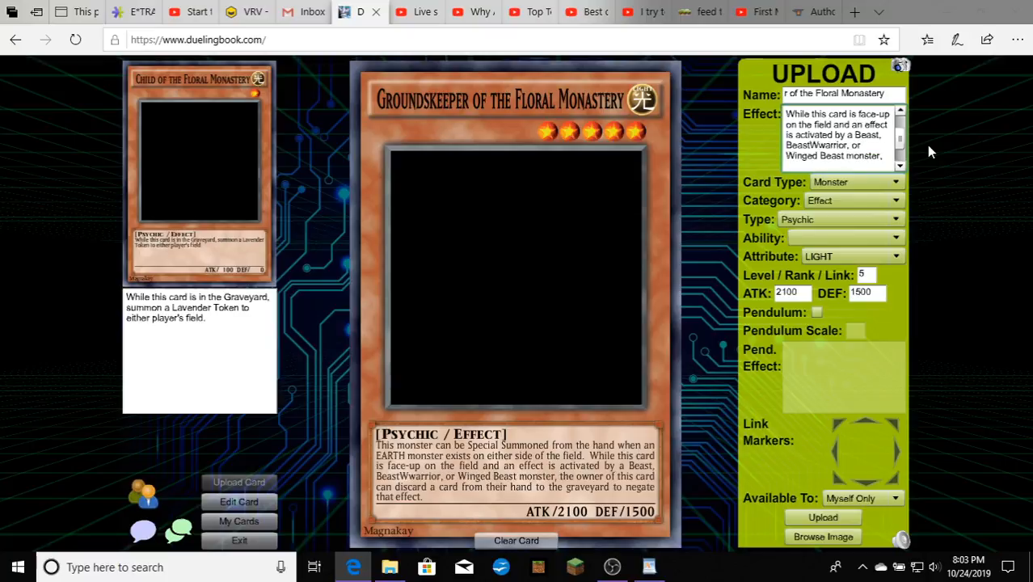
pyautogui.press('BackSpace')
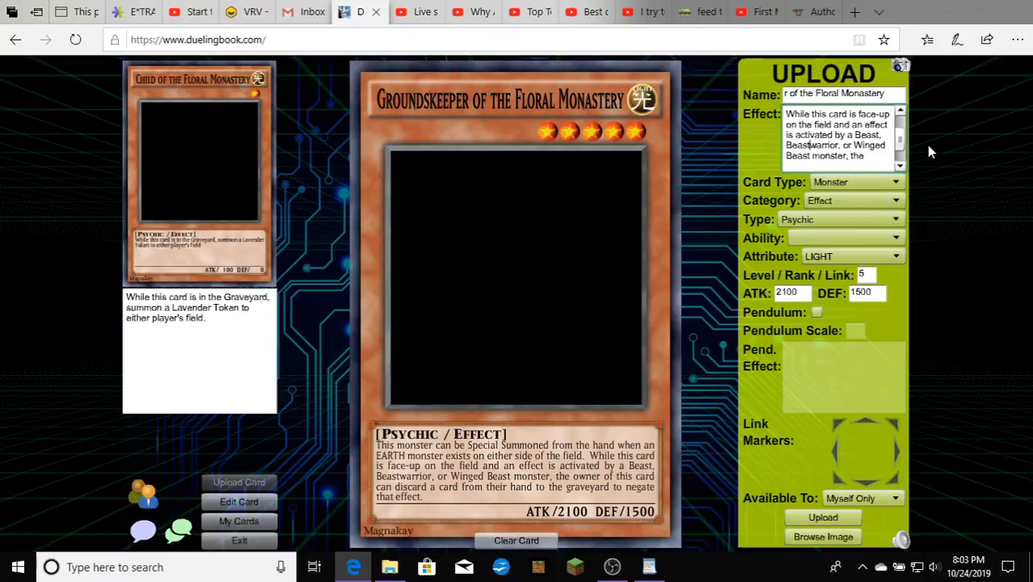
pyautogui.write('-W')
pyautogui.press('Delete')
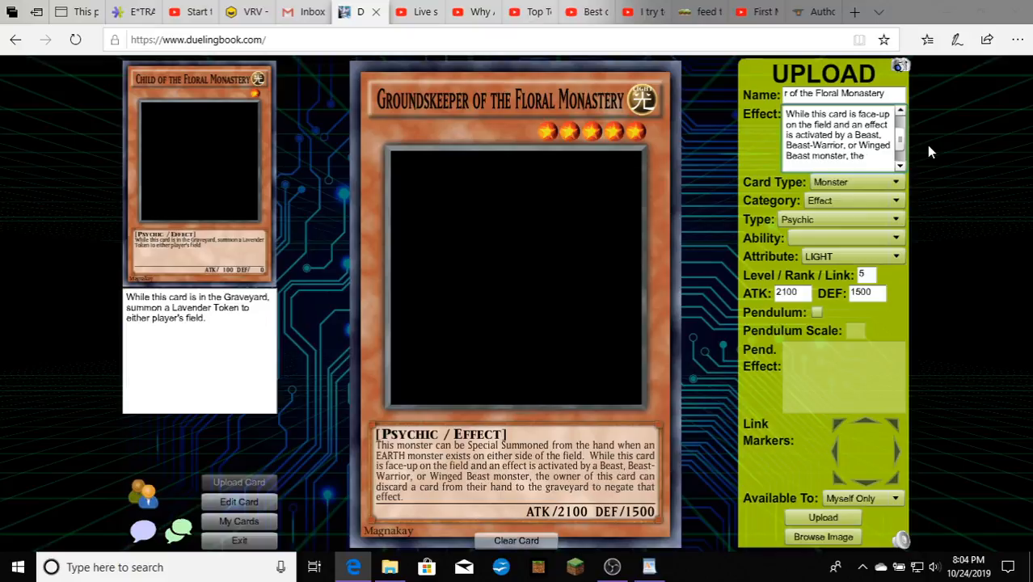
# - Upload the finished Groundskeeper of the Floral Monastery card and clear the form for a new card
pyautogui.scroll(-2, 837, 146)
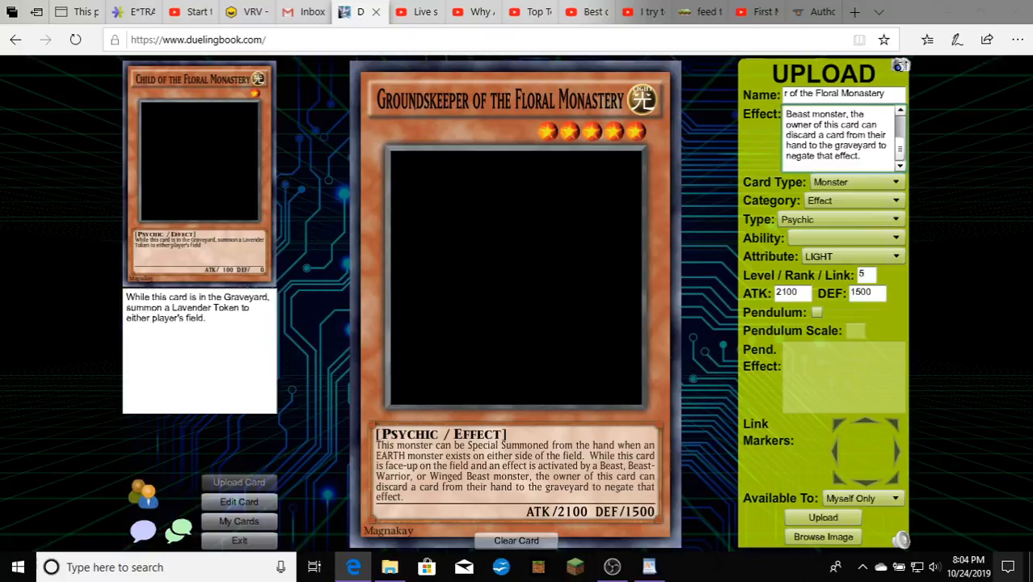
pyautogui.click(796, 519)
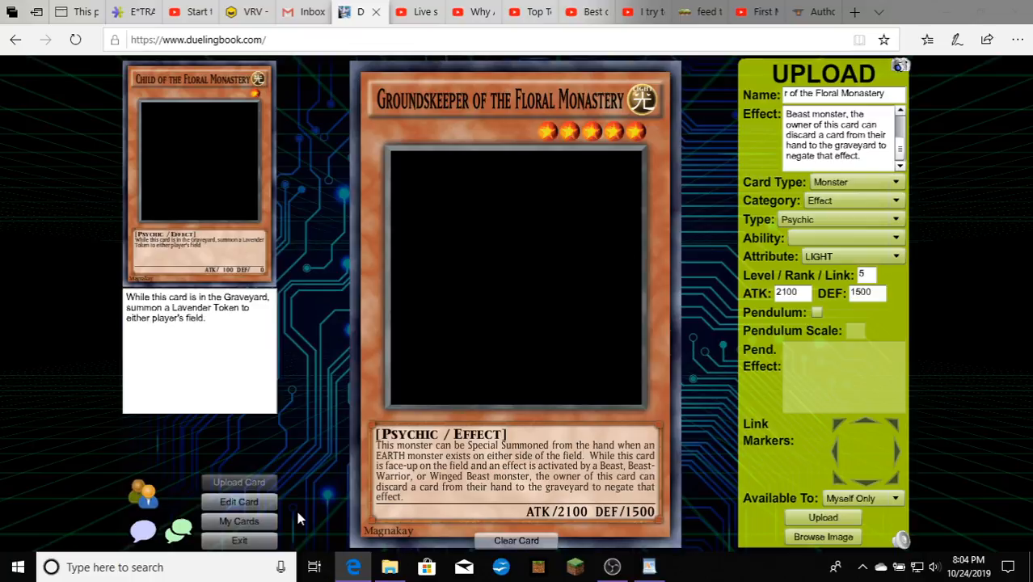
pyautogui.click(544, 541)
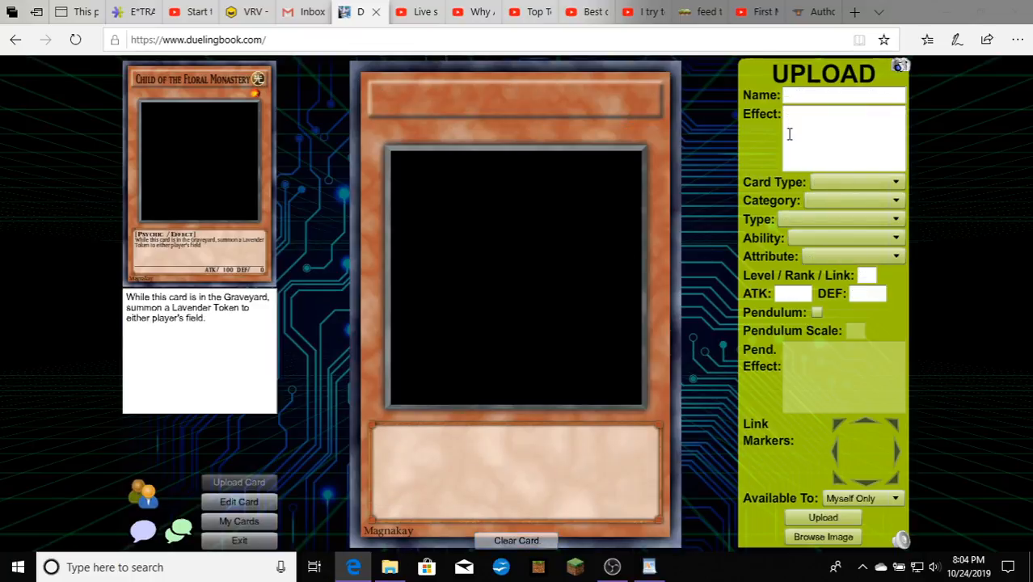
# - Close the Groundskeeper notes and open the Cryptkeeper of the Floral Monastery file from the Yu-Gi-Oh folder
pyautogui.click(826, 94)
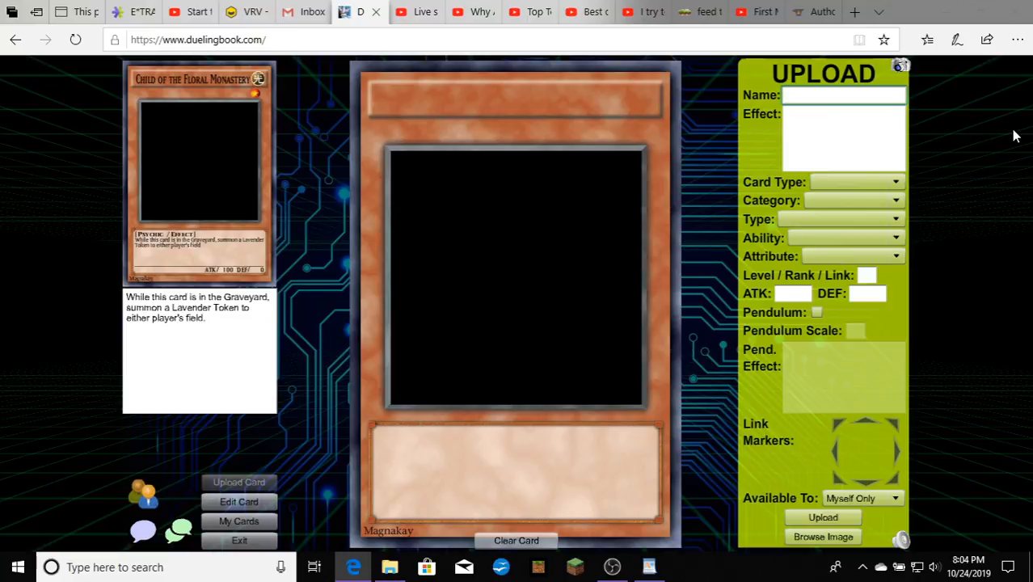
pyautogui.moveTo(656, 568)
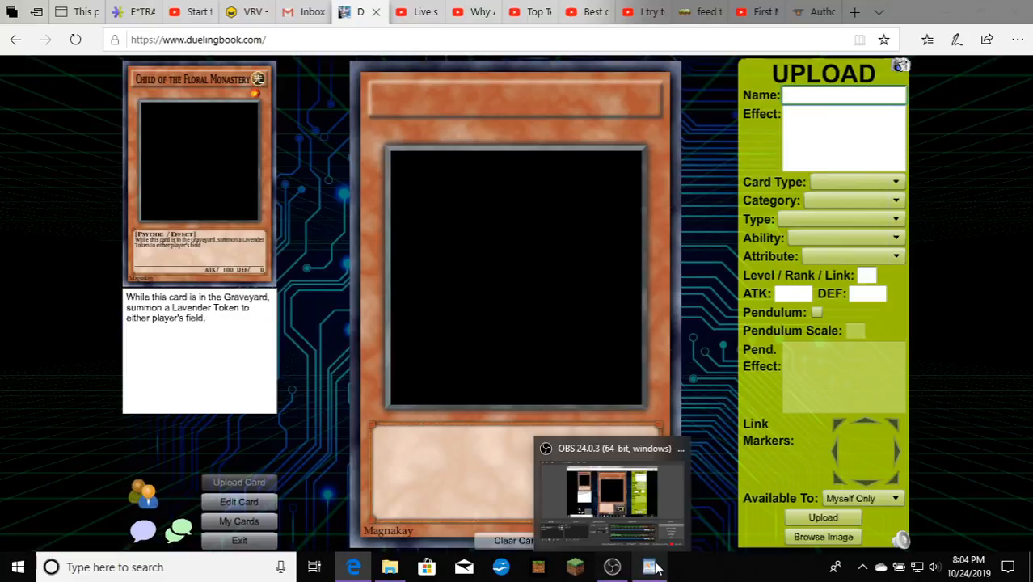
pyautogui.click(650, 567)
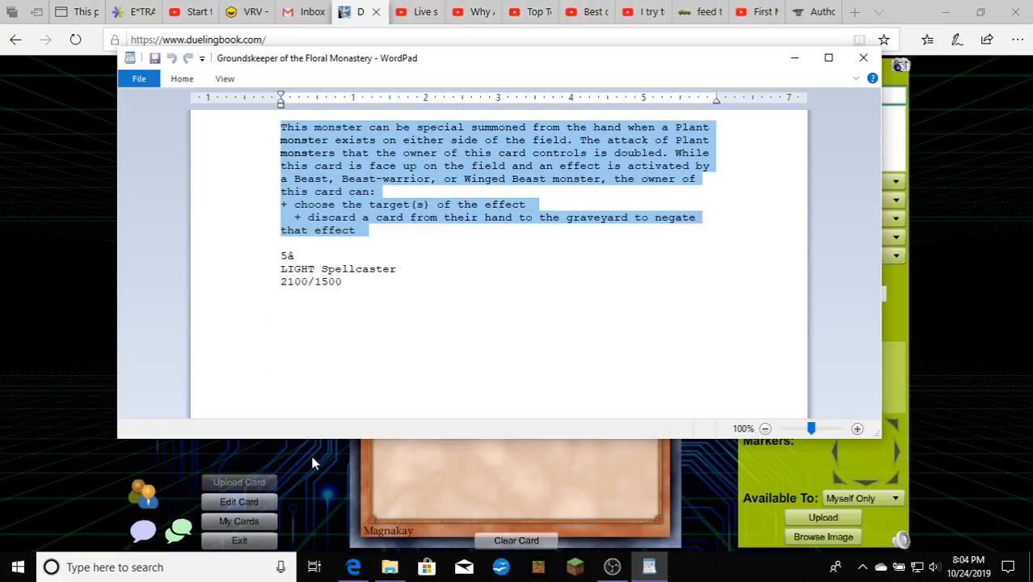
pyautogui.click(859, 65)
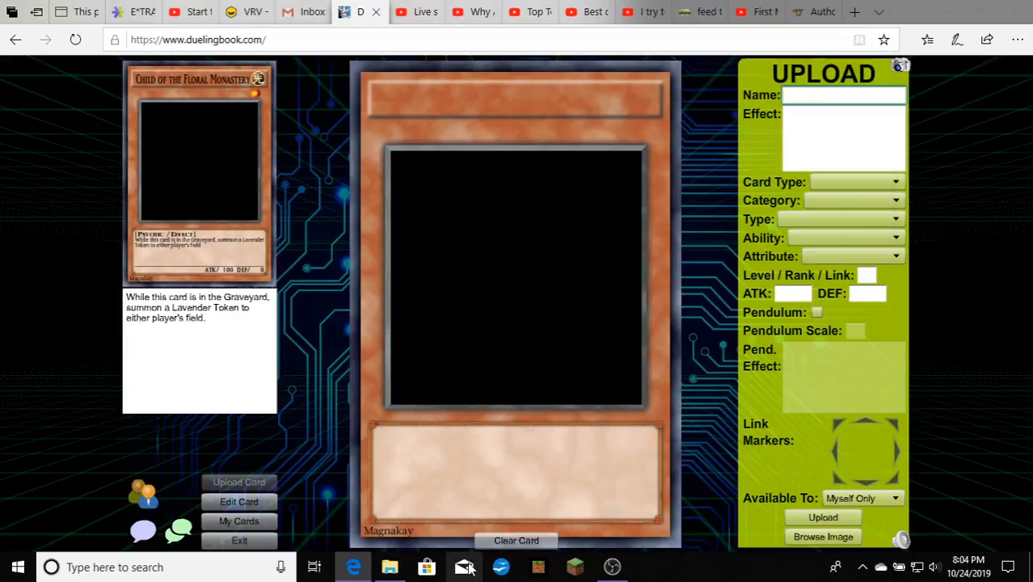
pyautogui.click(394, 564)
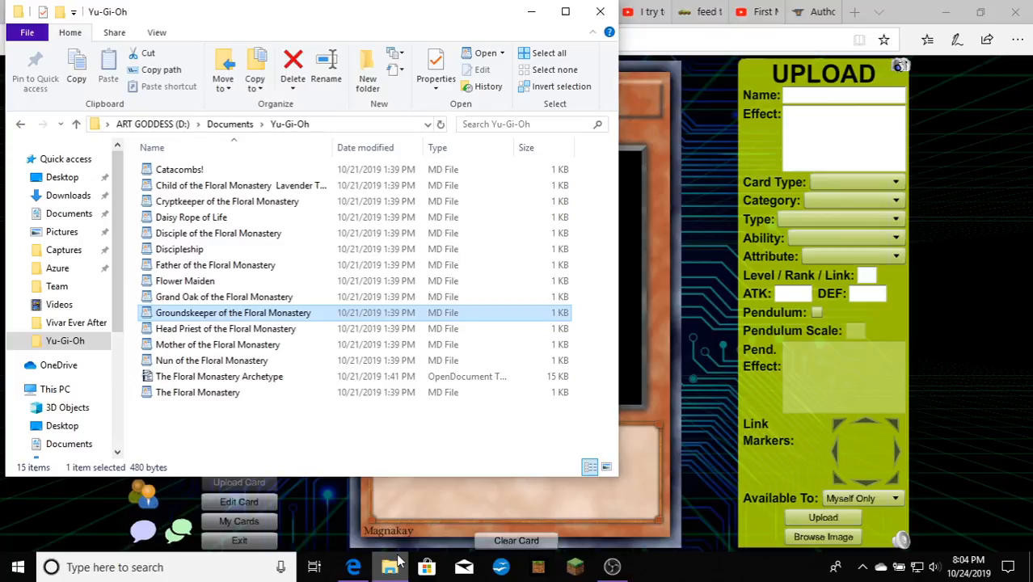
pyautogui.doubleClick(250, 204)
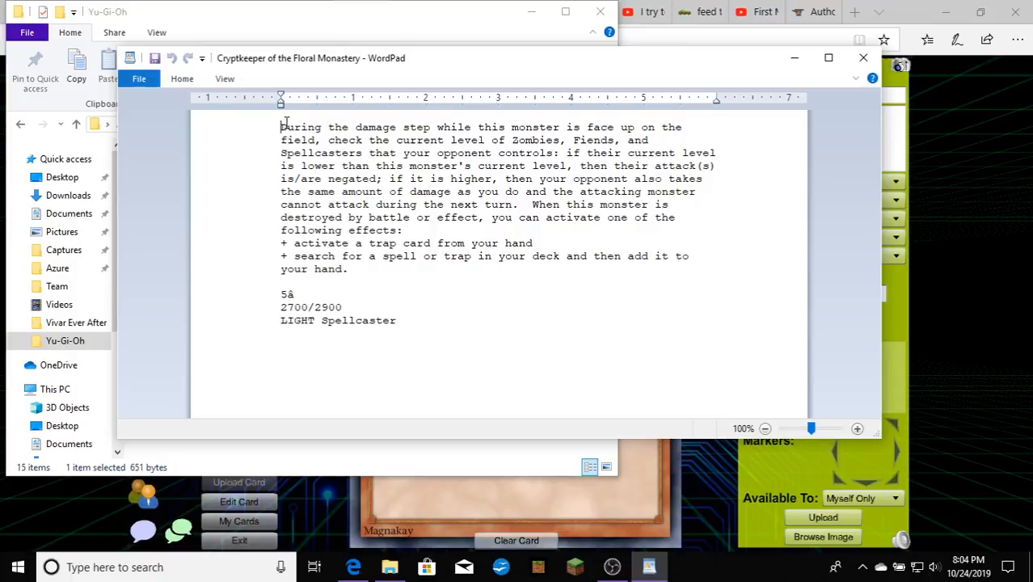
# - Copy the Cryptkeeper's full effect description, without its stats, from the notes and paste it as the new card's effect in Duelingbook
pyautogui.moveTo(286, 127); pyautogui.dragTo(349, 269)
pyautogui.rightClick(383, 208)
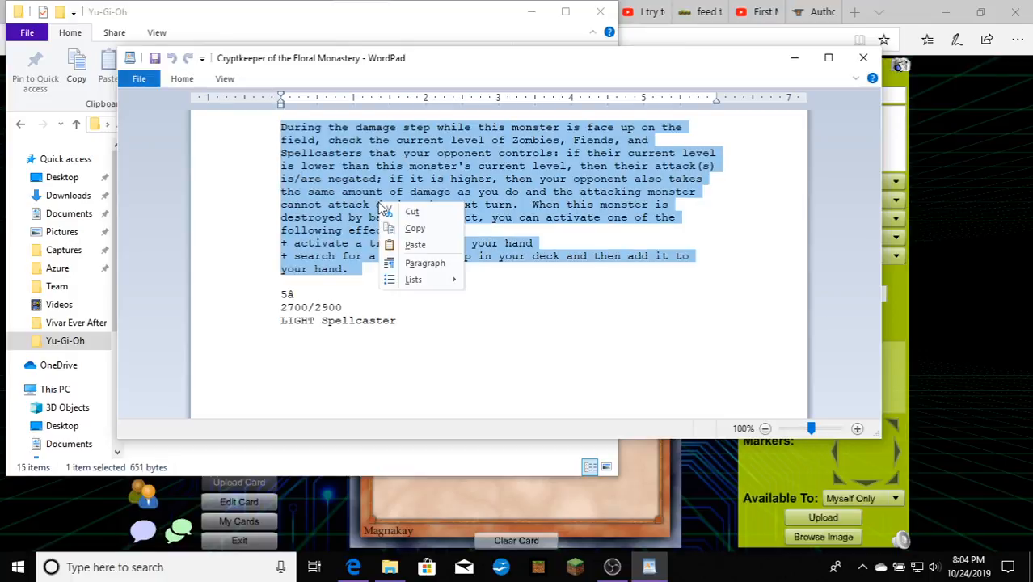
pyautogui.click(414, 228)
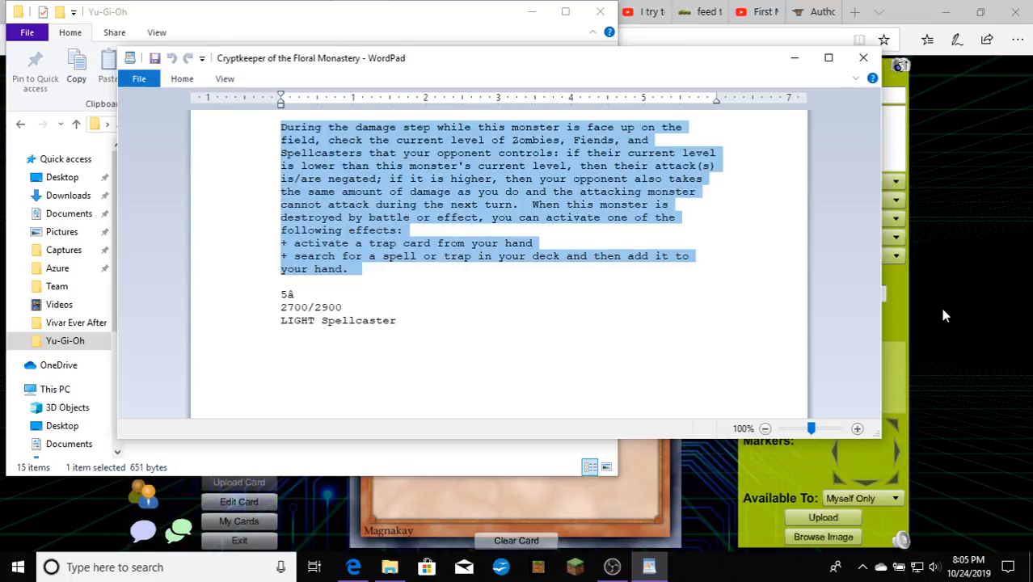
pyautogui.click(942, 316)
pyautogui.rightClick(834, 127)
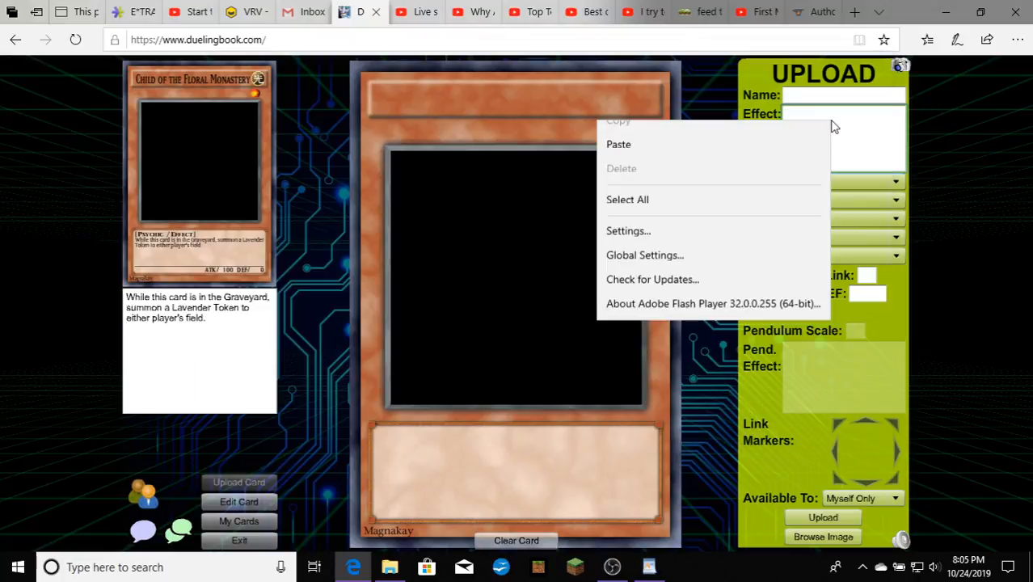
pyautogui.click(619, 143)
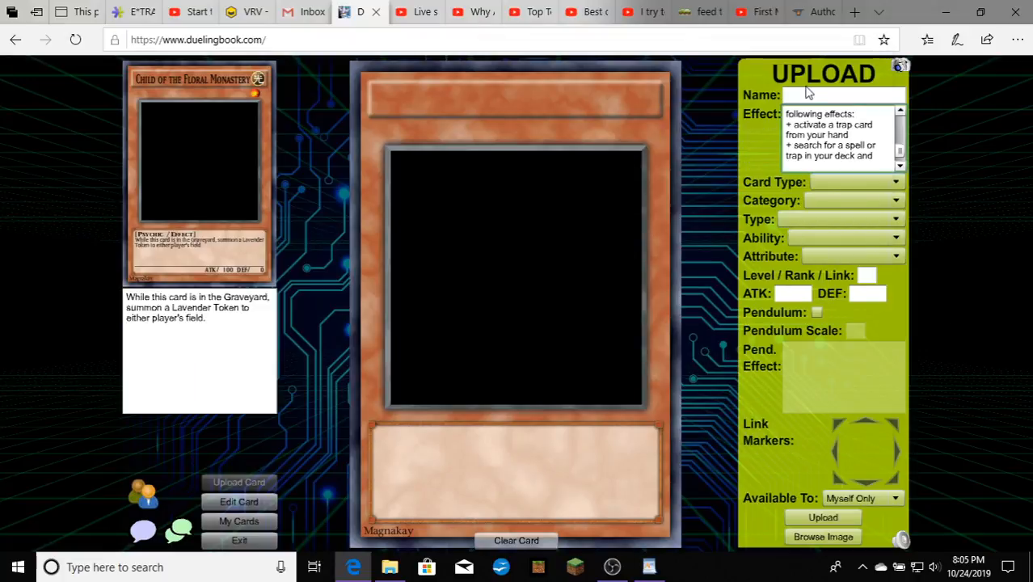
# - Name the card "Cryptkeeper of the Floral Monastery"
pyautogui.click(807, 93)
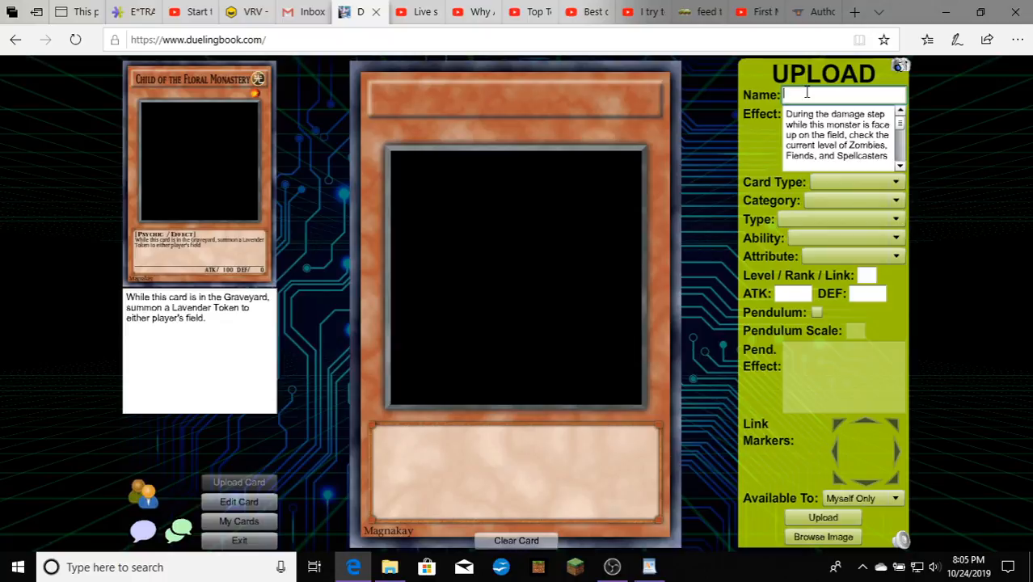
pyautogui.write('C')
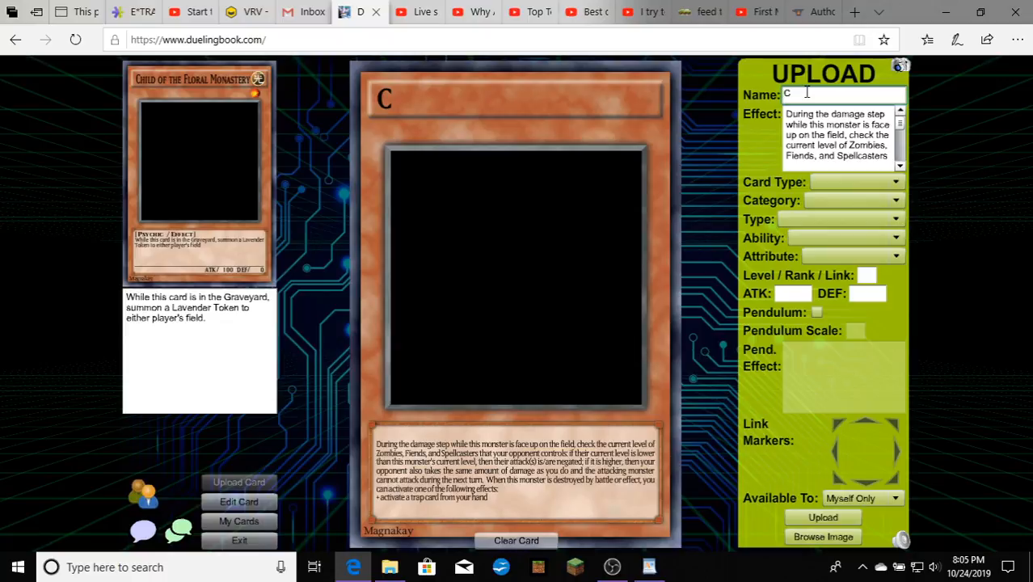
pyautogui.write('rypt')
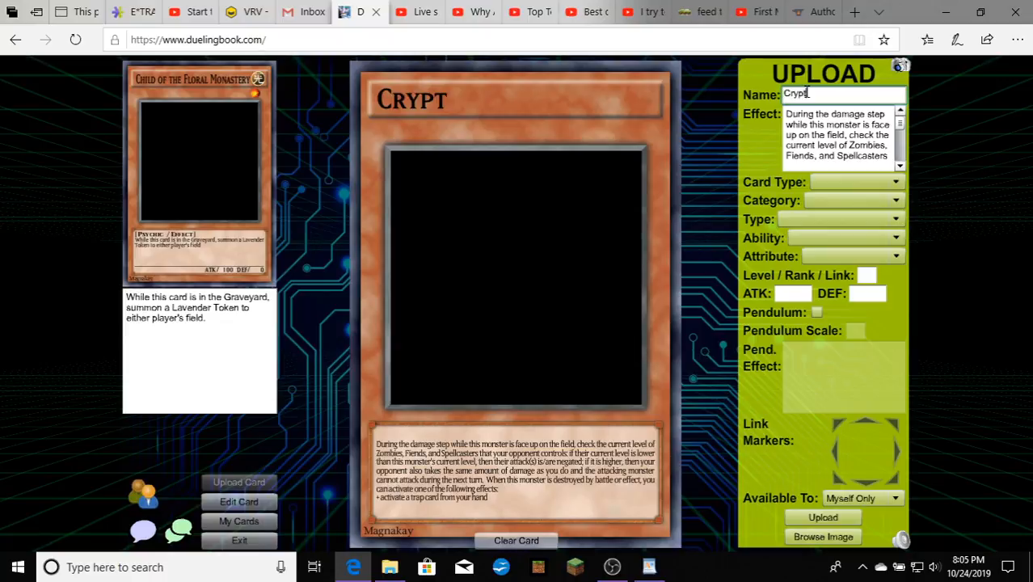
pyautogui.write('kepper')
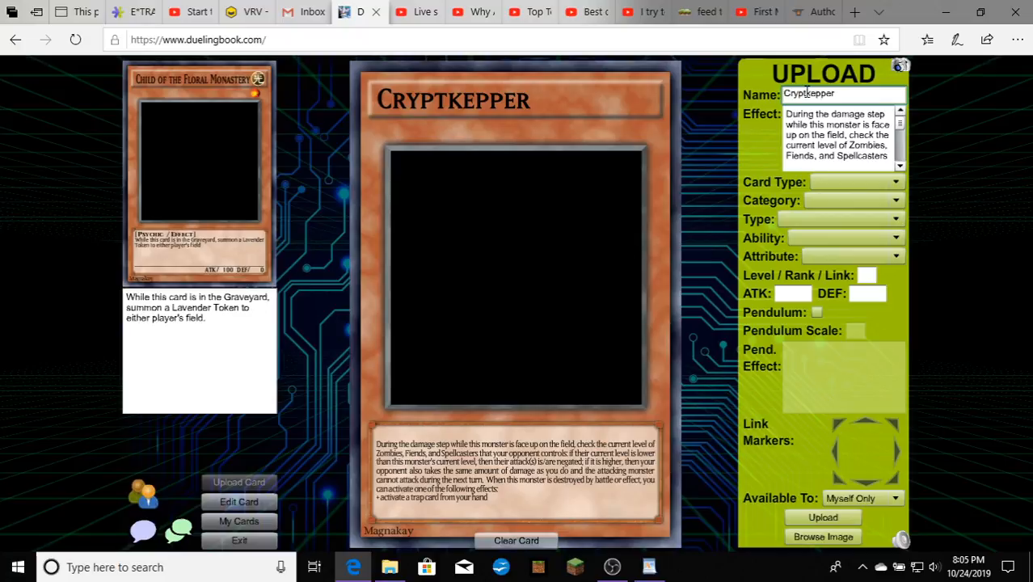
pyautogui.write(' of the ')
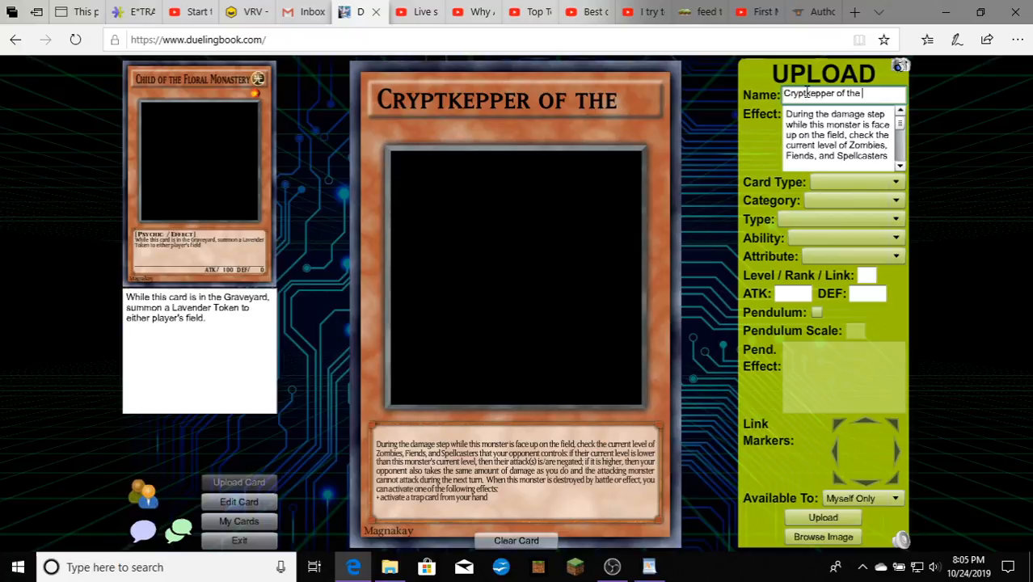
pyautogui.write('Floral')
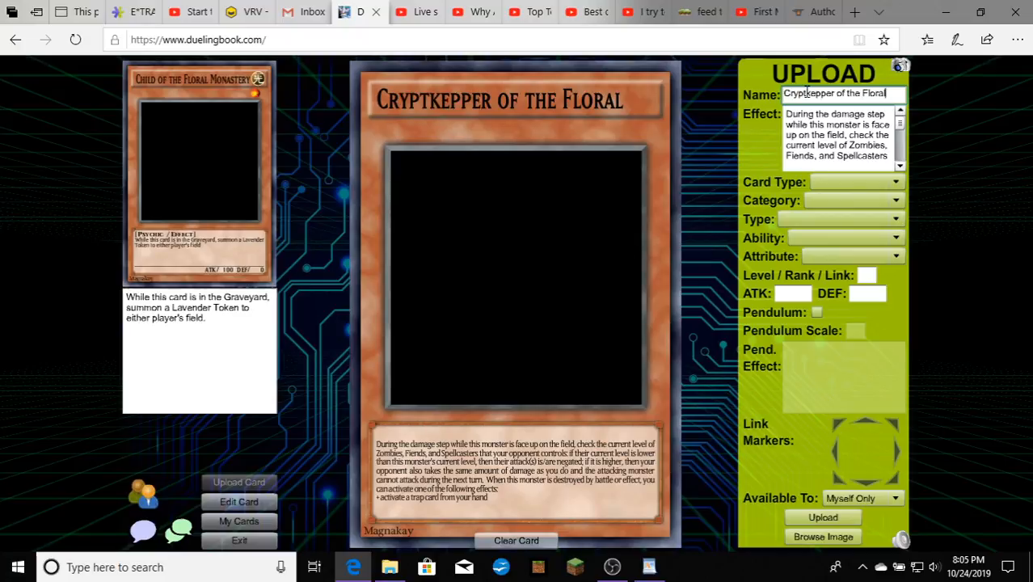
pyautogui.write(' Monas')
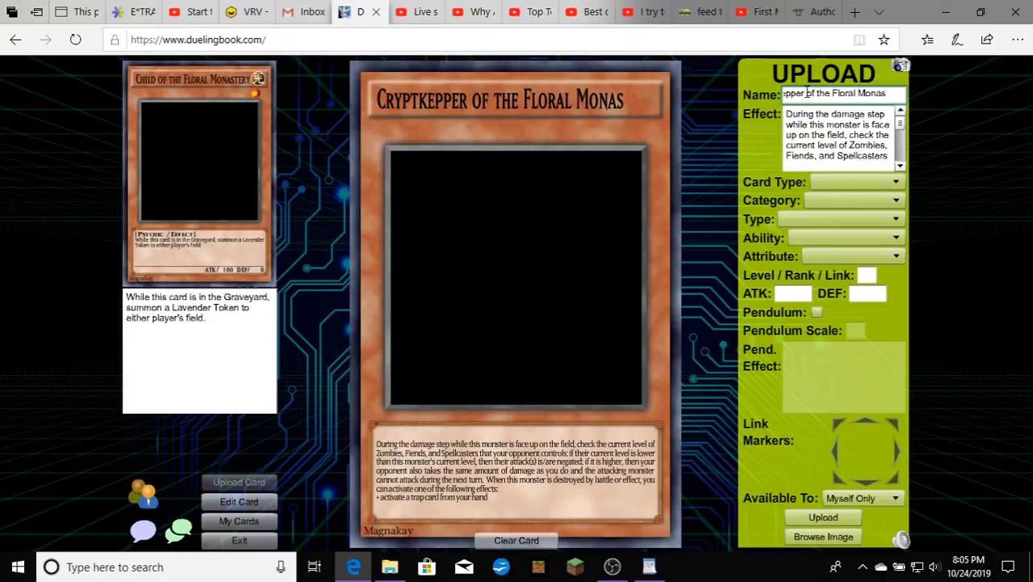
pyautogui.write('tery')
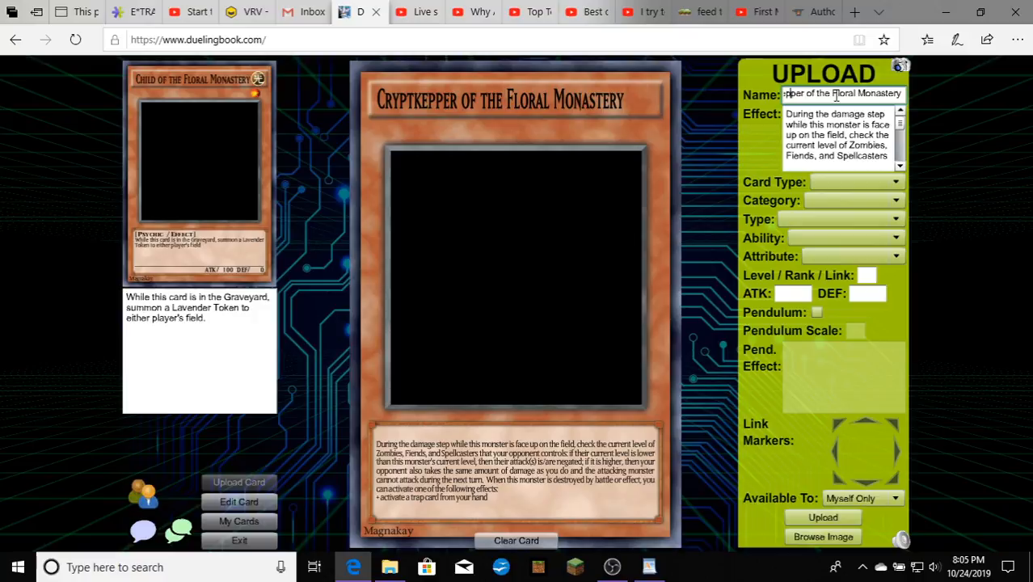
pyautogui.press('BackSpace')
pyautogui.write('e')
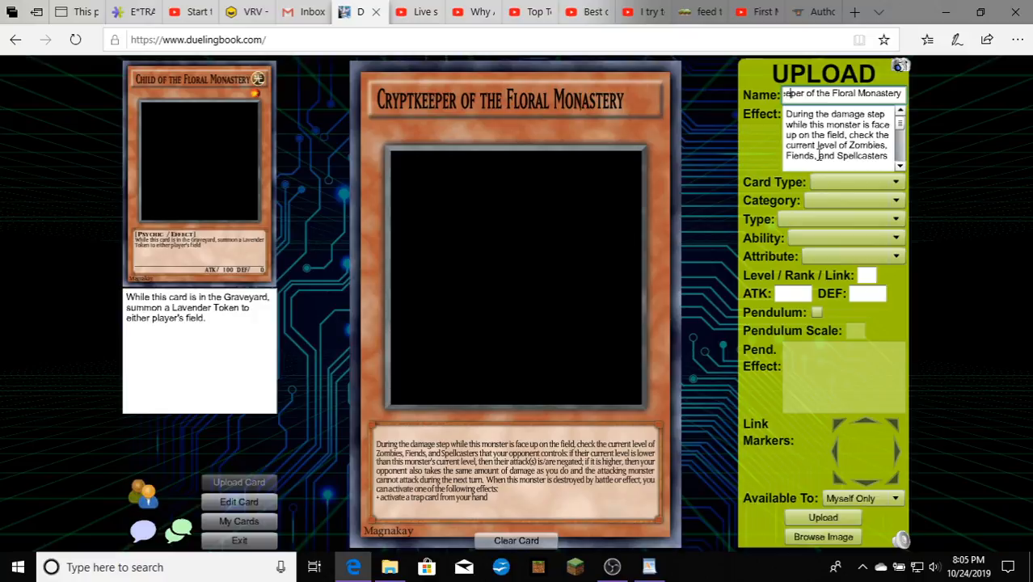
# - Set the Cryptkeeper's card type to Monster and its category to Link
pyautogui.click(852, 182)
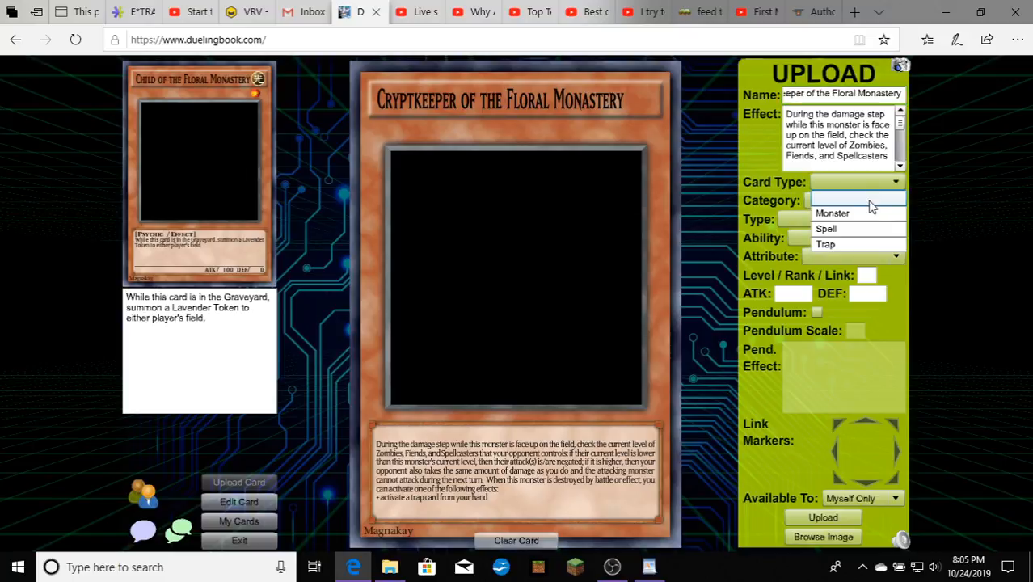
pyautogui.click(869, 212)
pyautogui.click(873, 201)
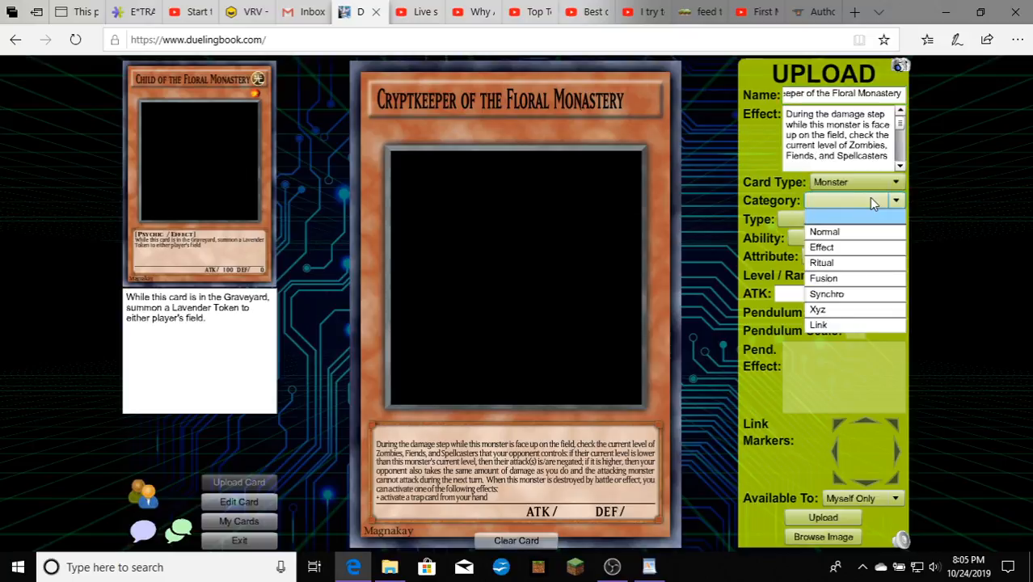
pyautogui.click(873, 248)
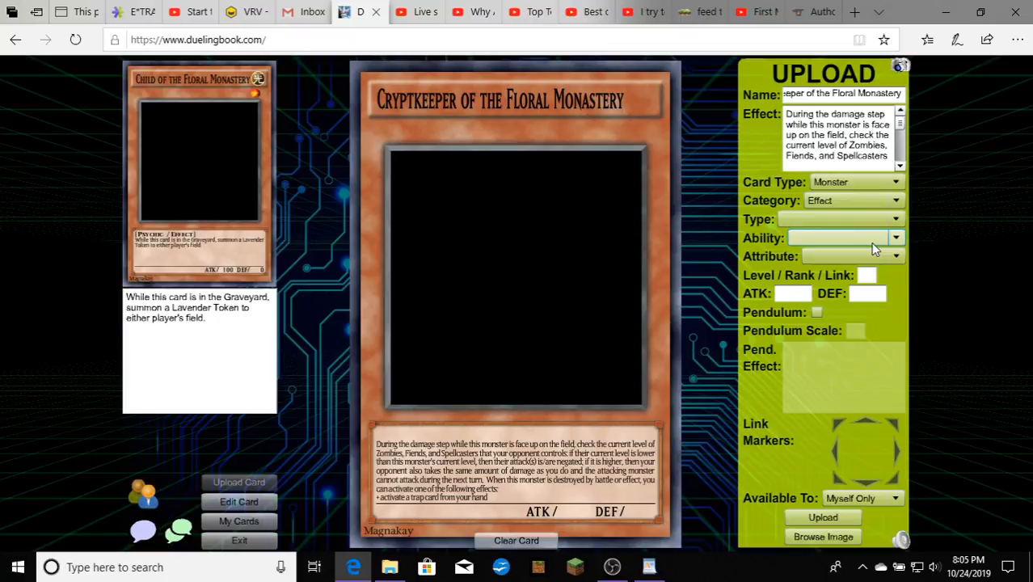
pyautogui.click(876, 202)
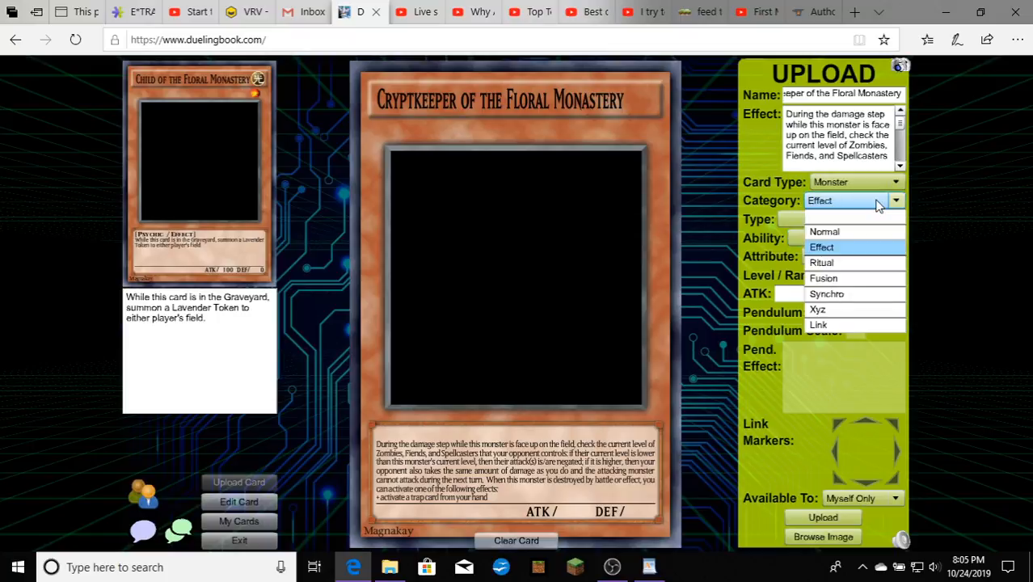
pyautogui.click(871, 327)
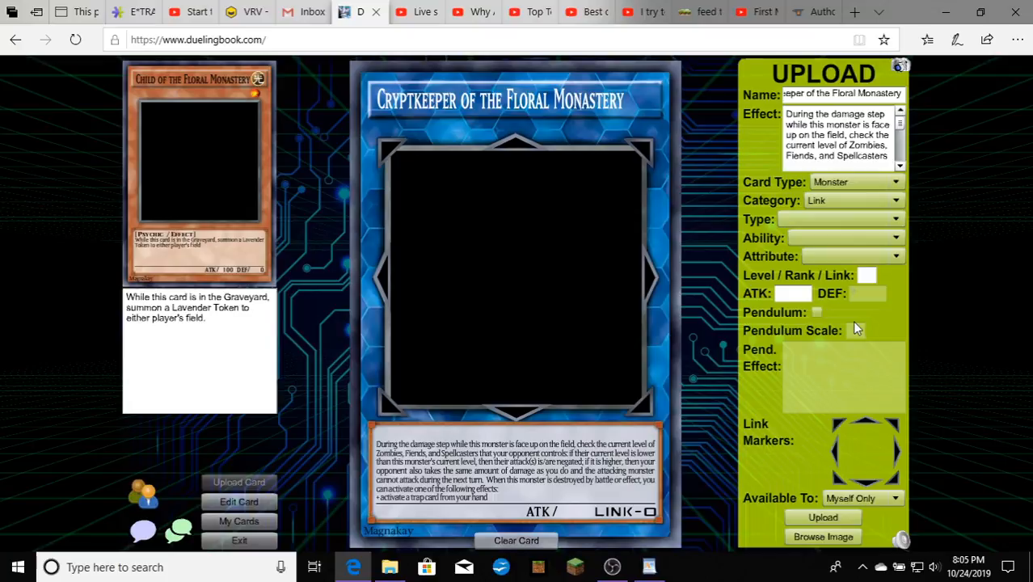
# - Set the Cryptkeeper's monster type to Psychic
pyautogui.click(836, 224)
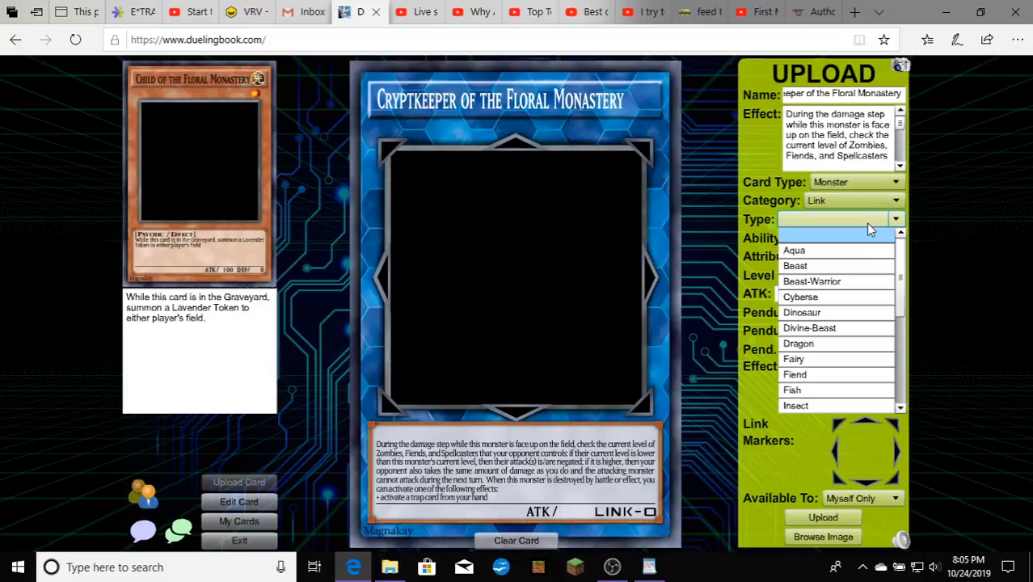
pyautogui.scroll(-1, 867, 250)
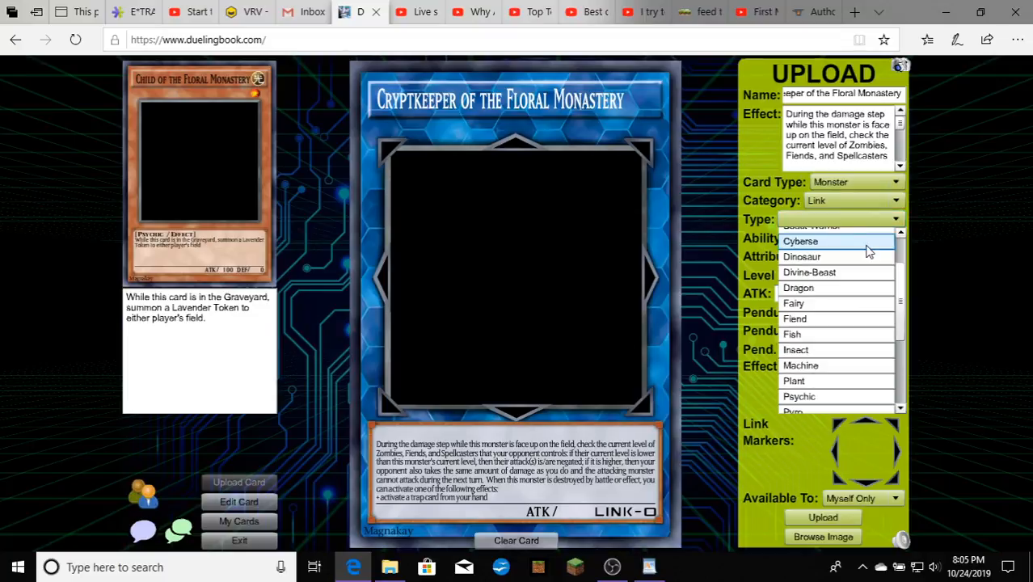
pyautogui.scroll(-3, 867, 252)
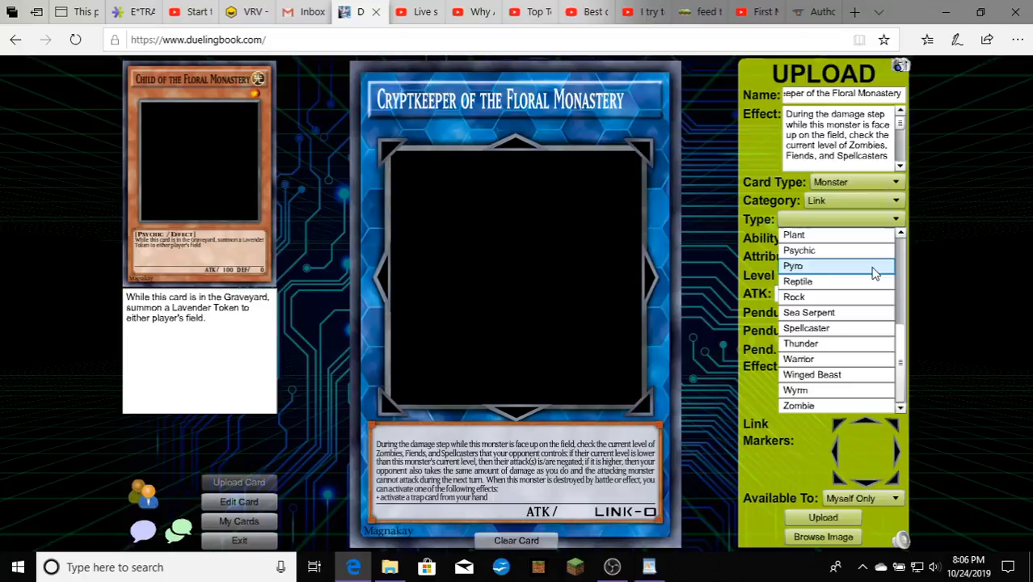
pyautogui.click(879, 250)
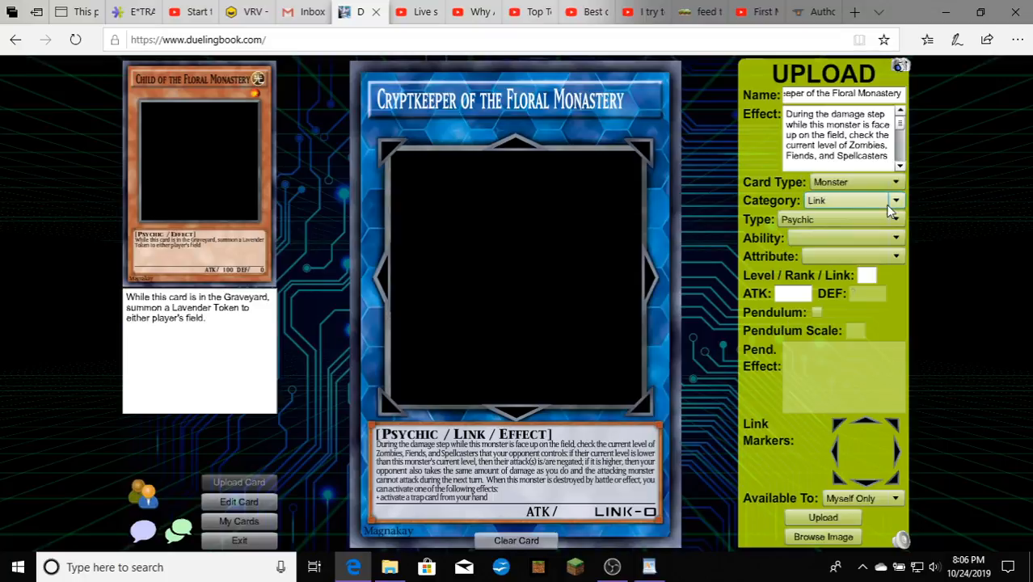
# - Try the Gemini and Tuner abilities on the Cryptkeeper card, and clear the ability again
pyautogui.click(879, 238)
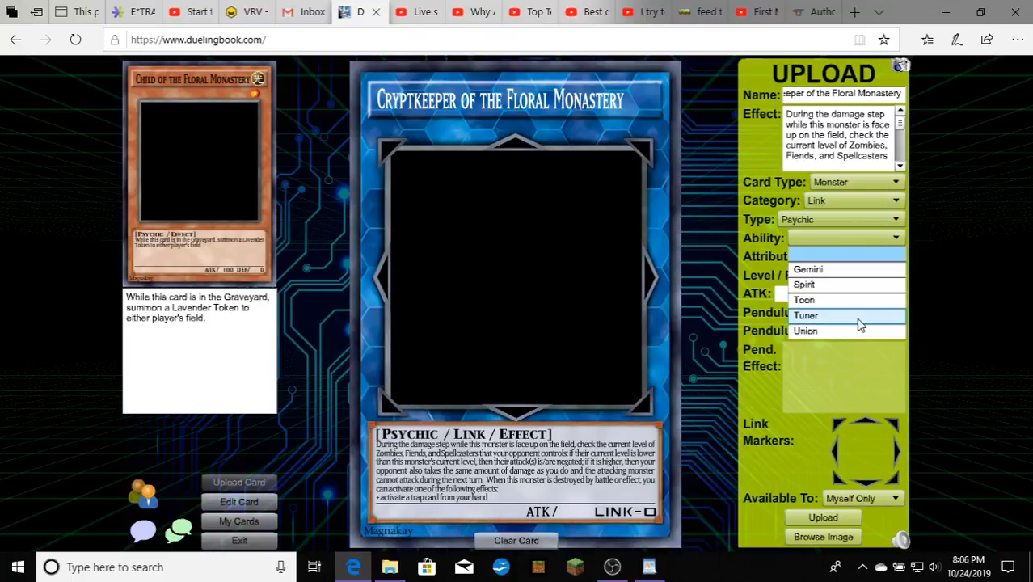
pyautogui.click(863, 270)
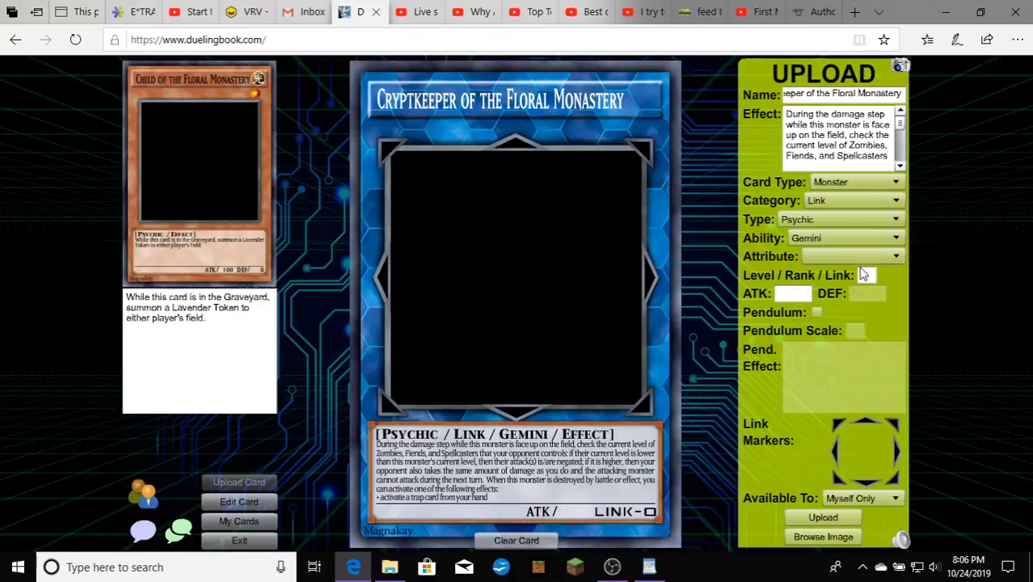
pyautogui.click(868, 239)
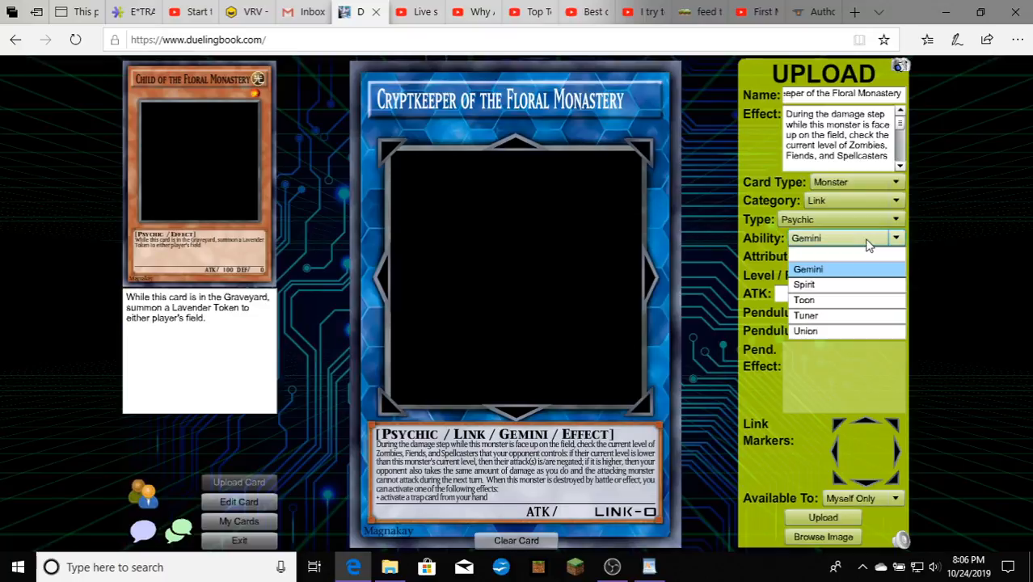
pyautogui.click(879, 317)
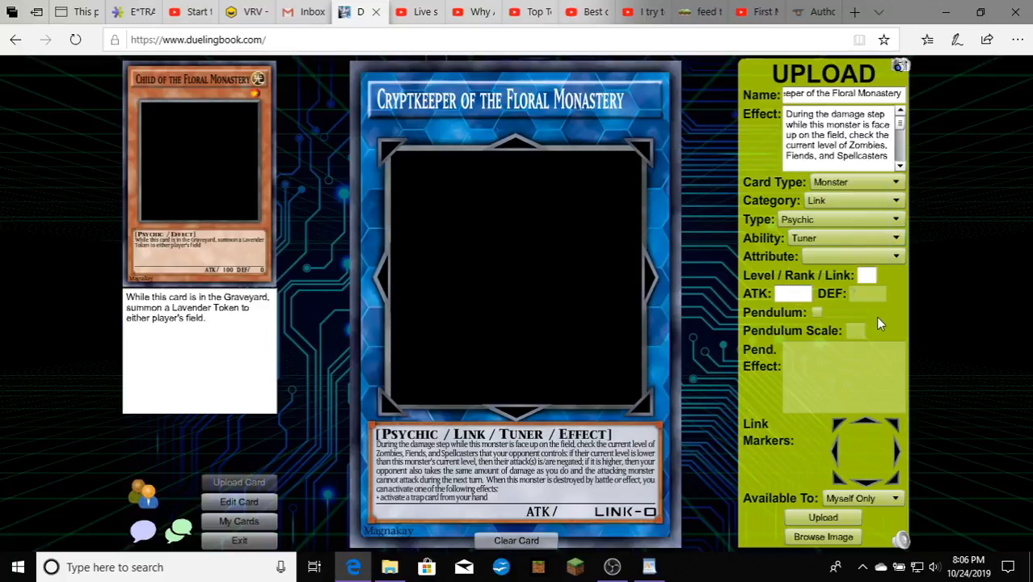
pyautogui.click(878, 242)
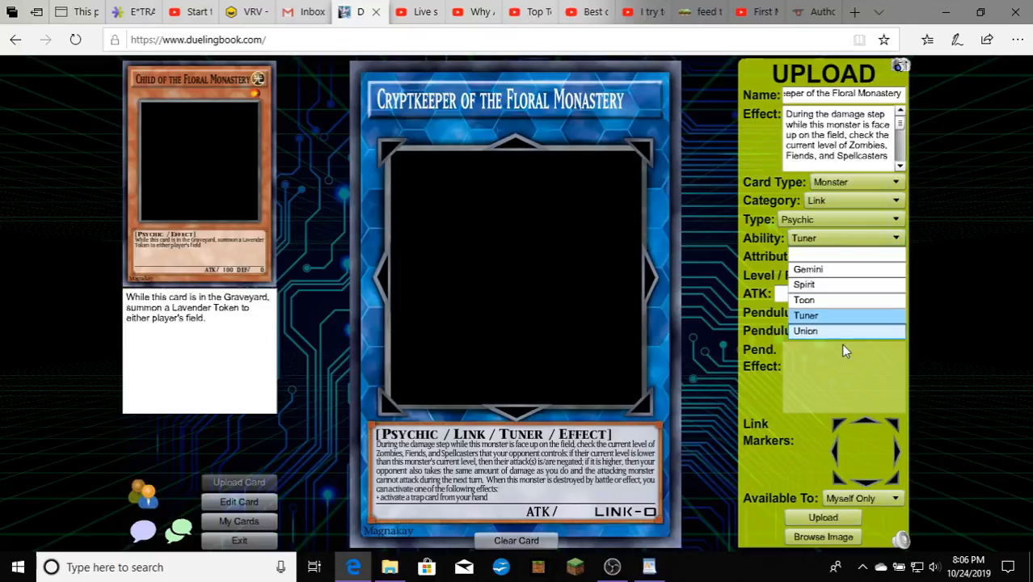
pyautogui.click(850, 257)
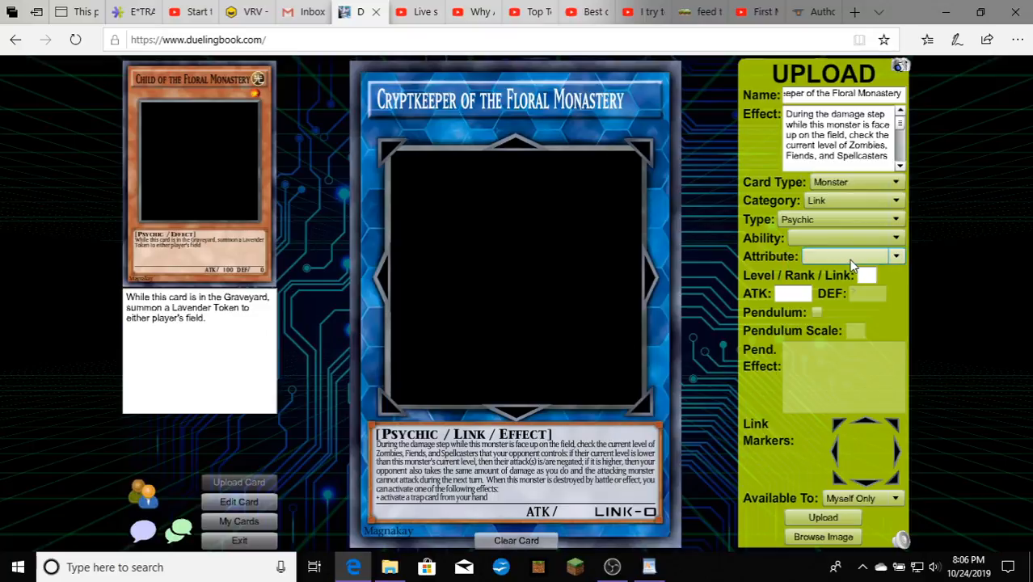
# - Set the Cryptkeeper's attribute to LIGHT and its ATK to 2700
pyautogui.click(851, 263)
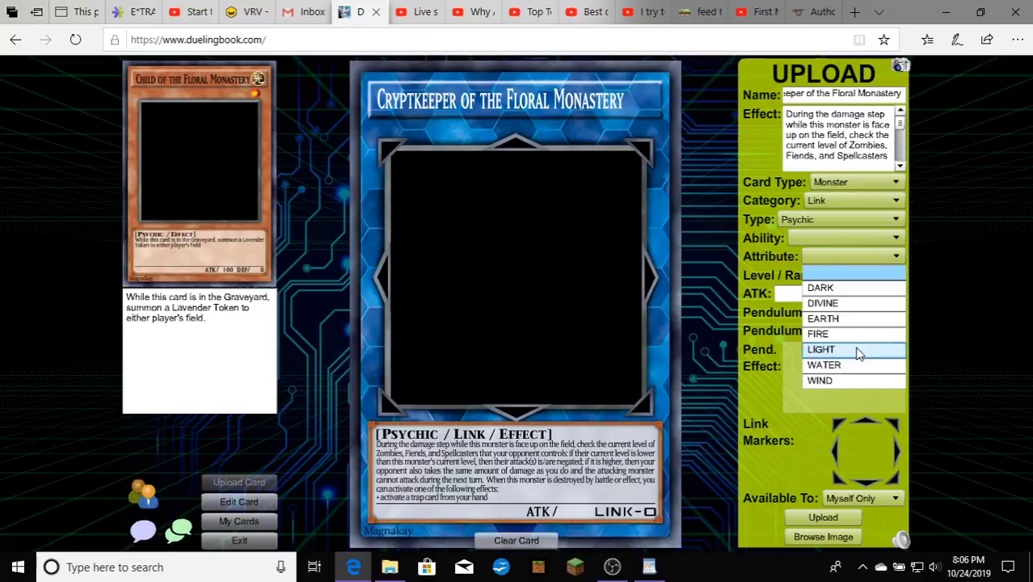
pyautogui.click(859, 351)
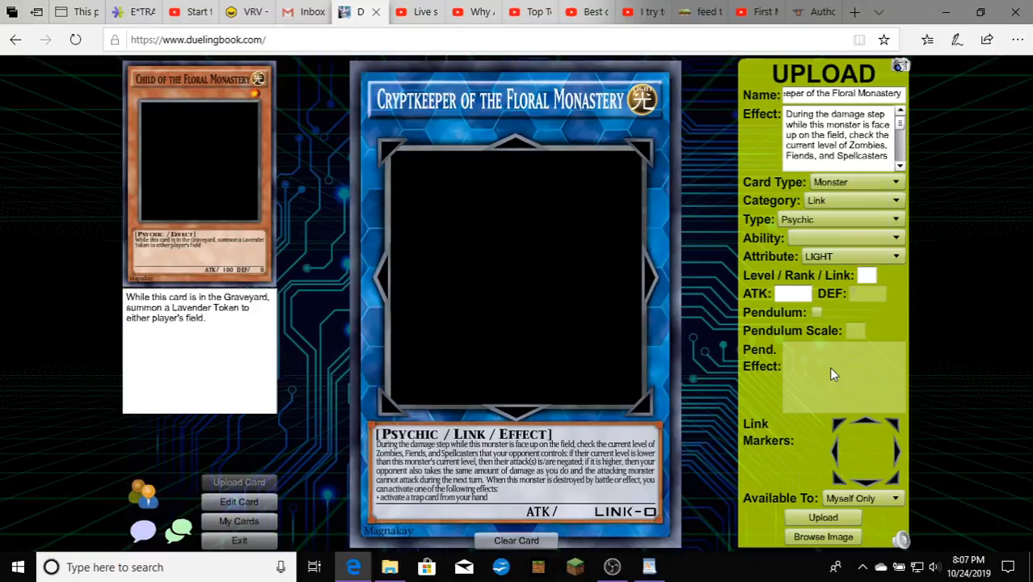
pyautogui.rightClick(829, 368)
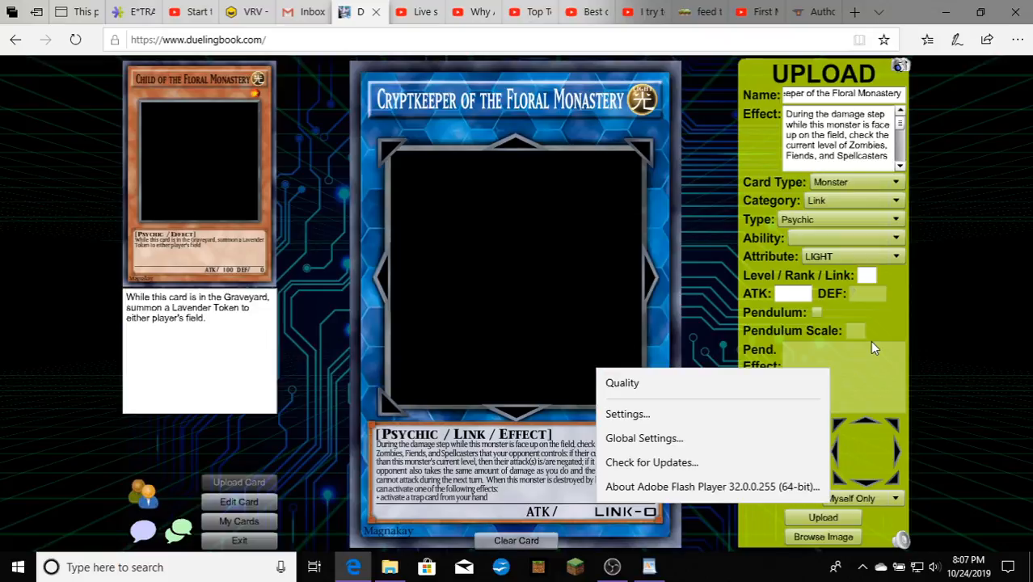
pyautogui.click(871, 348)
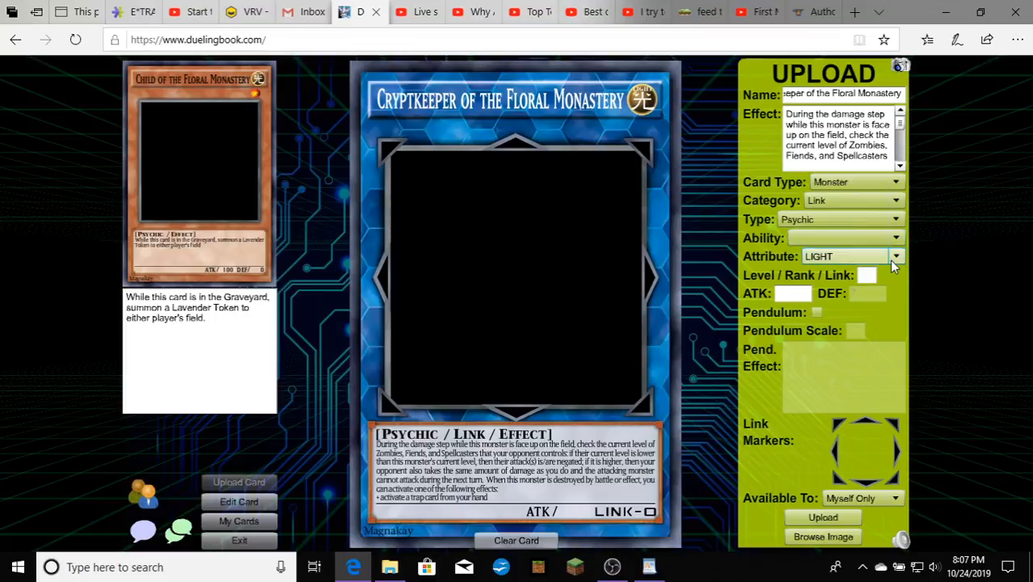
pyautogui.click(780, 297)
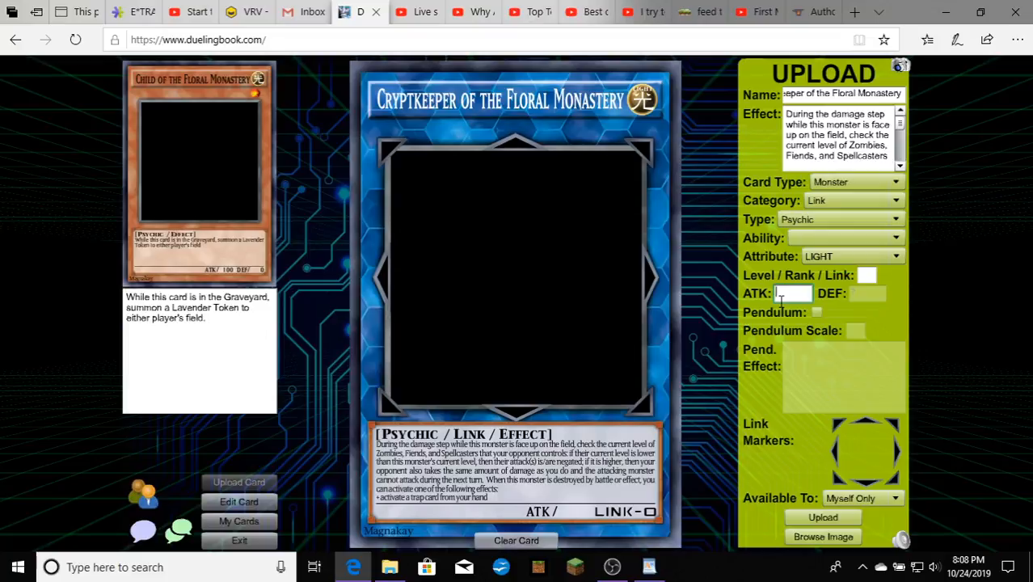
pyautogui.write('2700')
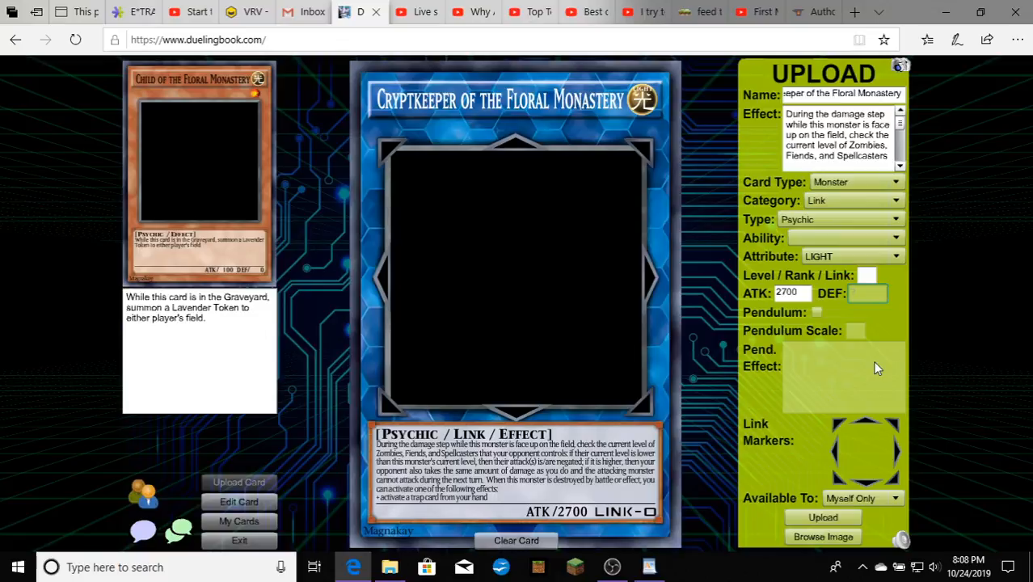
# - Give the Cryptkeeper bottom-left and bottom-right link markers and set its link rating to 2
pyautogui.click(839, 478)
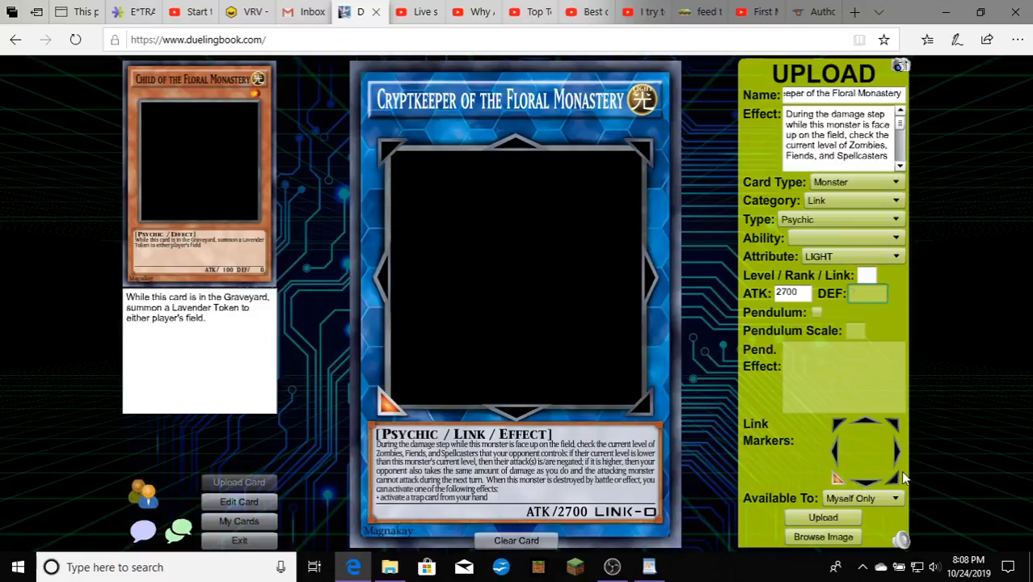
pyautogui.click(894, 478)
pyautogui.click(869, 276)
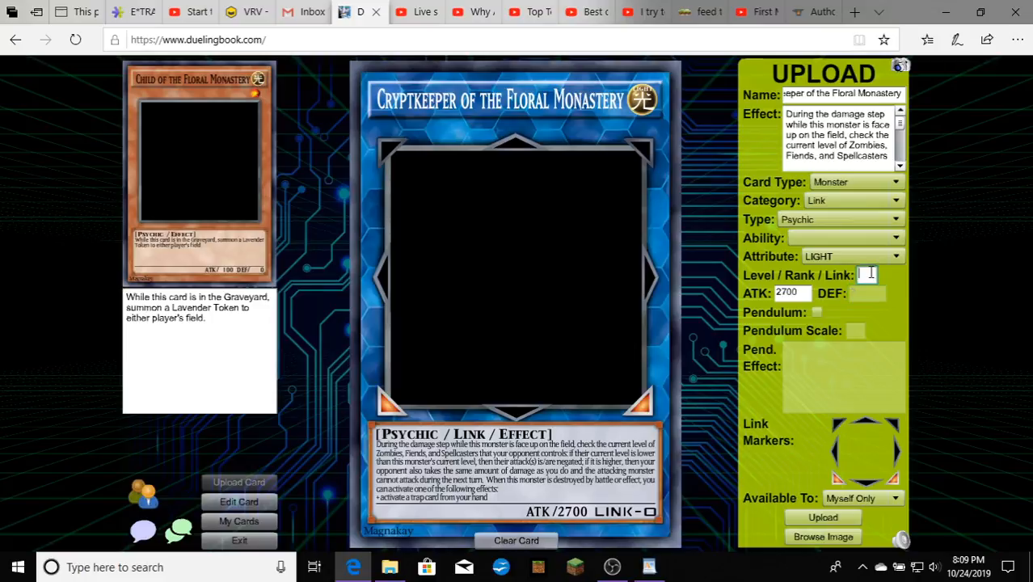
pyautogui.write('2')
# - Switch to the Cryptkeeper notes in WordPad and shorten "is/are negated" to "are negated" in the effect text
pyautogui.scroll(-3, 867, 115)
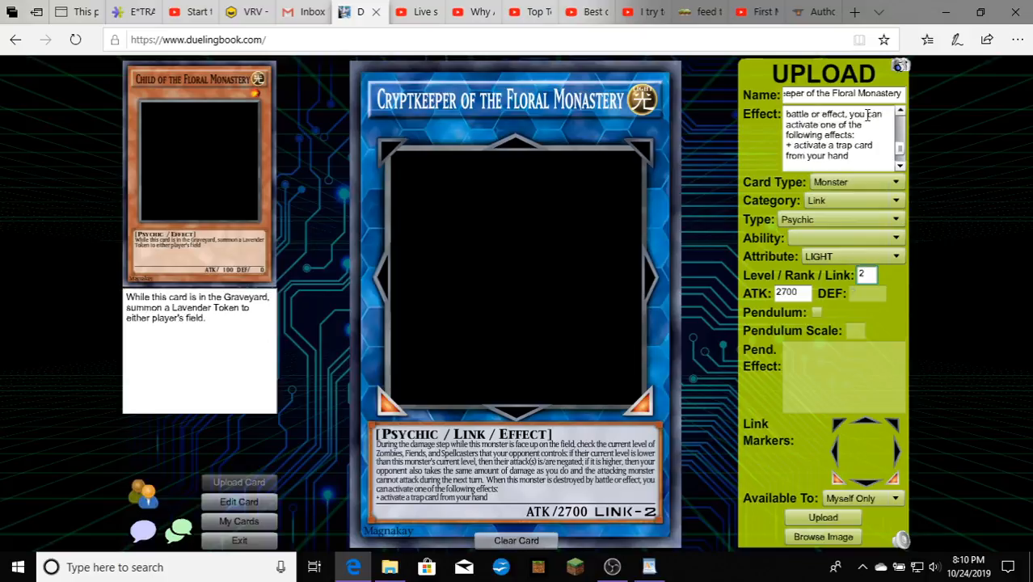
pyautogui.scroll(3, 867, 117)
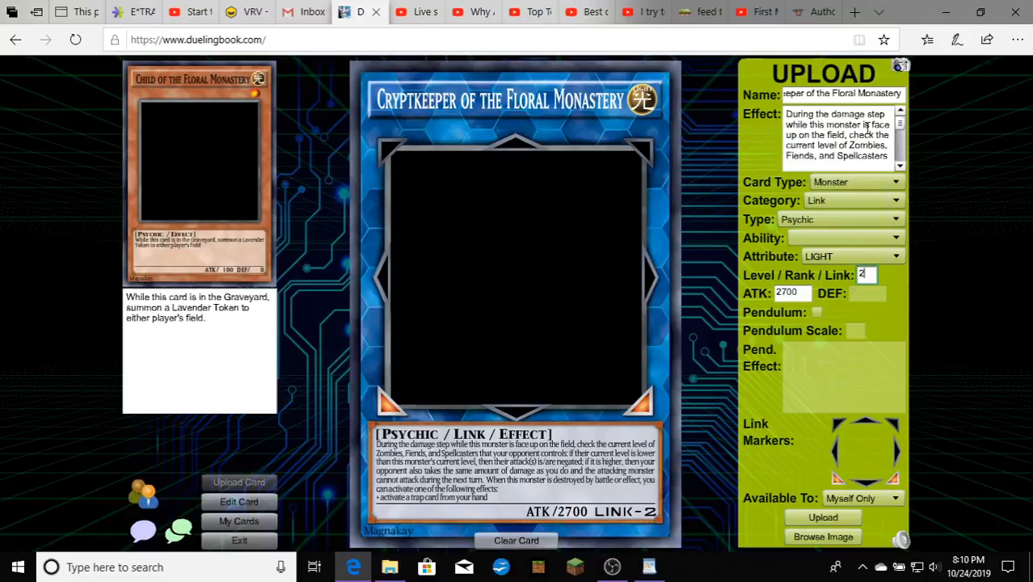
pyautogui.click(648, 569)
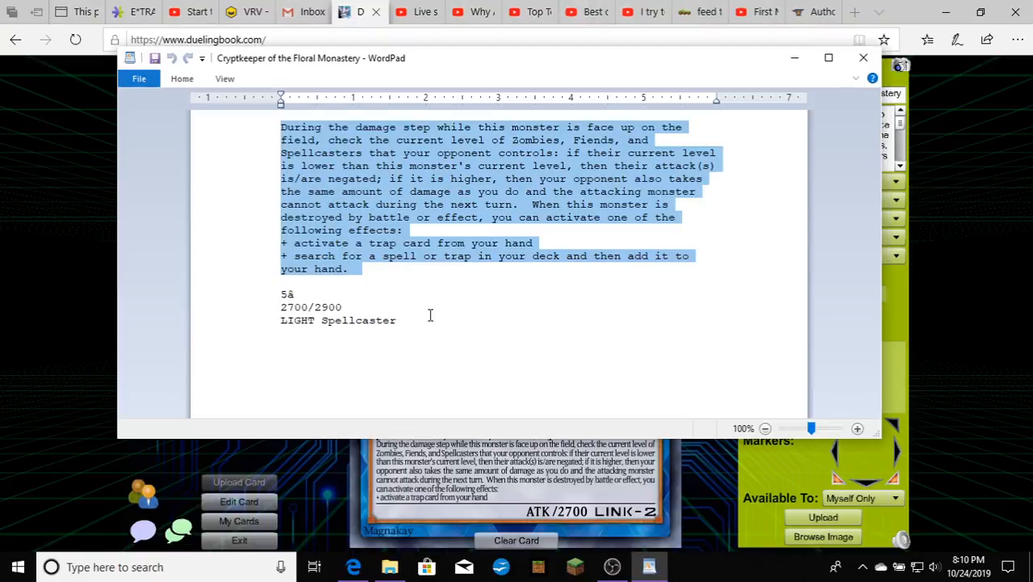
pyautogui.click(429, 317)
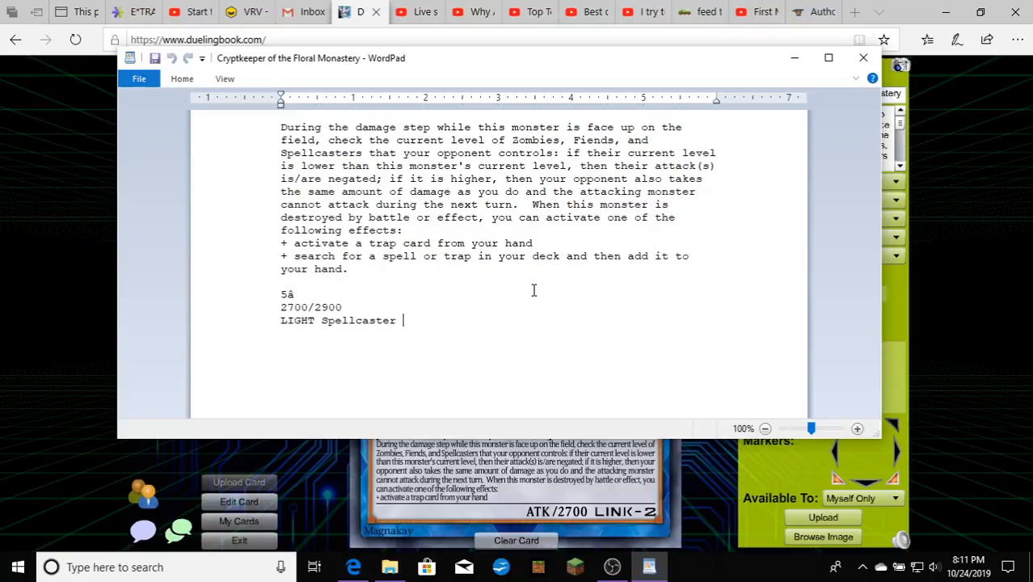
pyautogui.click(301, 179)
pyautogui.press('BackSpace')
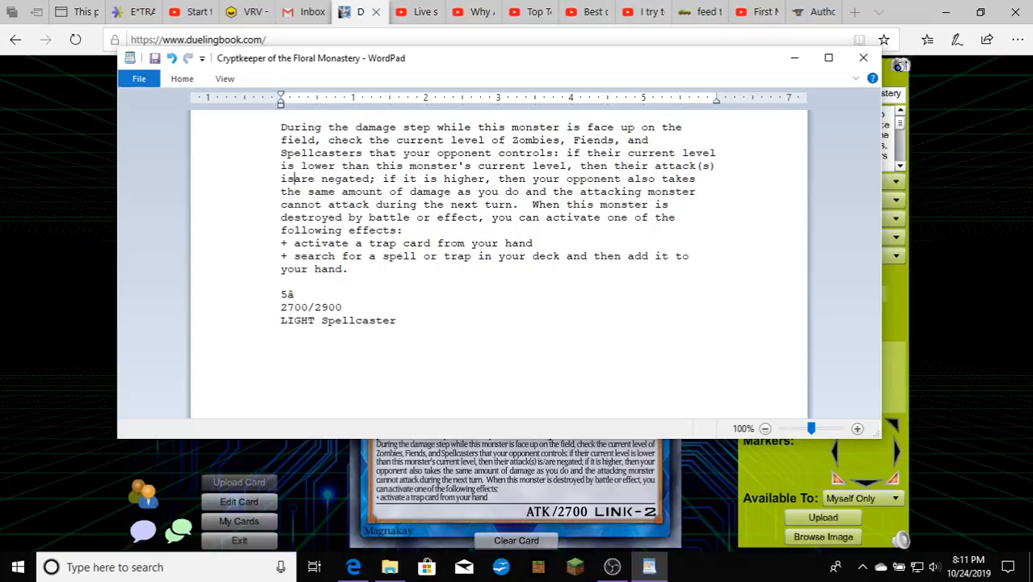
pyautogui.press('BackSpace')
pyautogui.press('BackSpace')
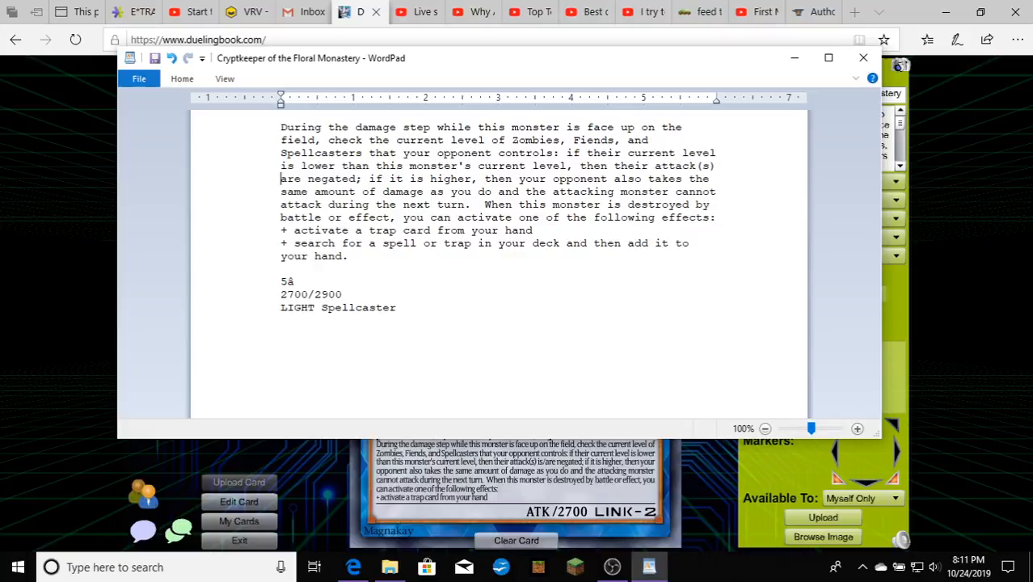
pyautogui.rightClick(570, 167)
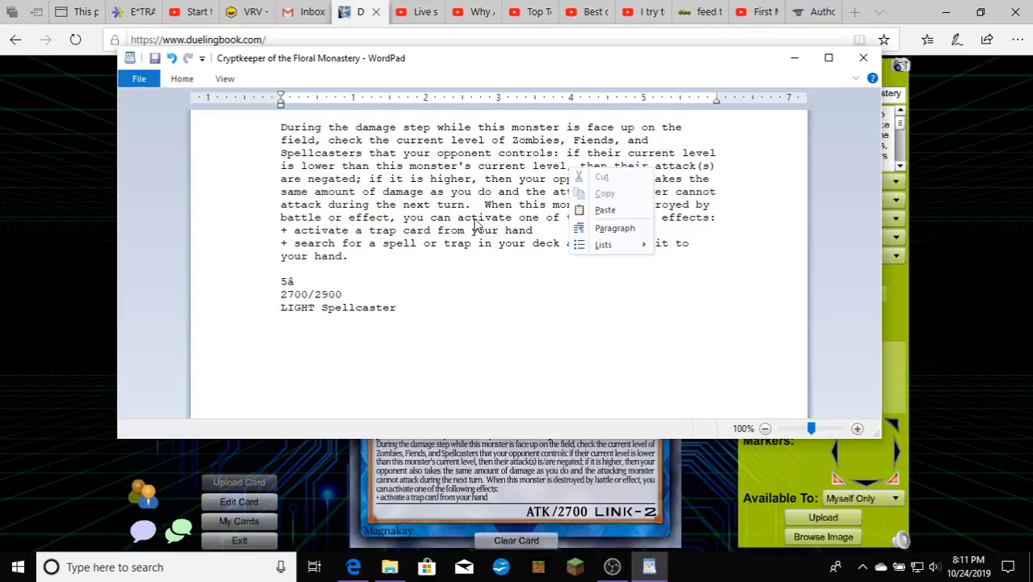
pyautogui.click(317, 184)
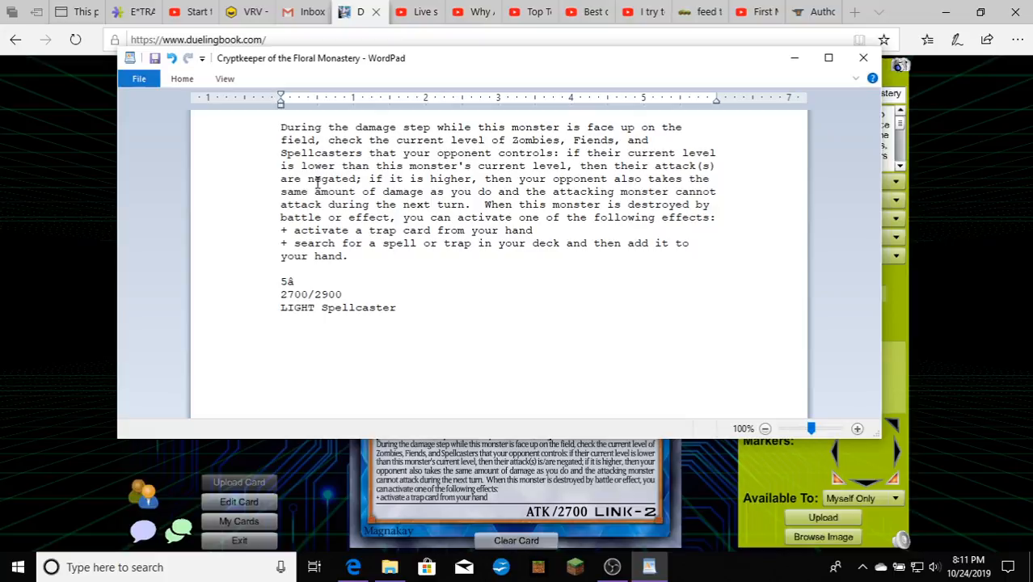